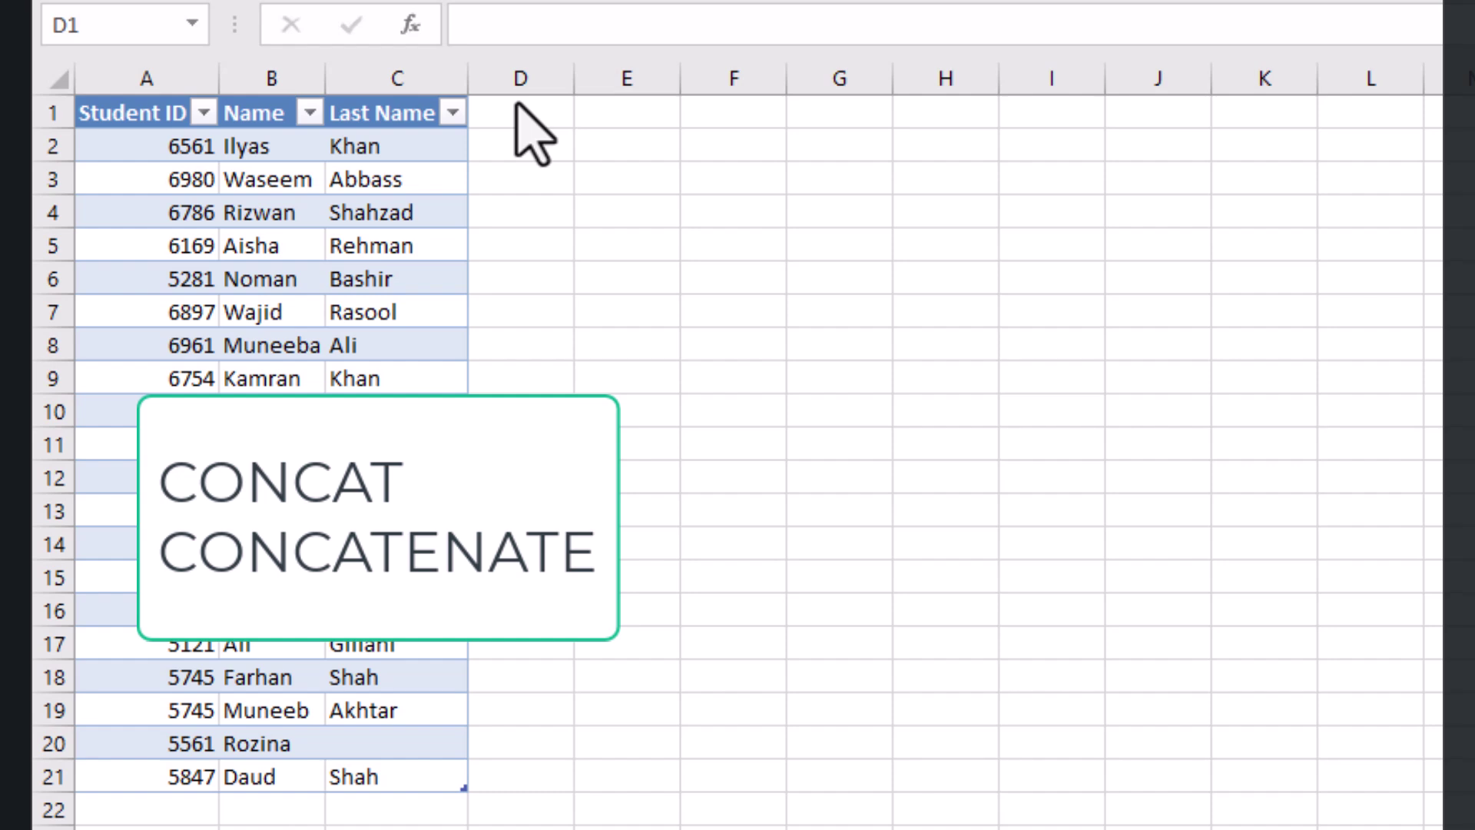
Step: Add a new table column headed CONCAT in cell D1, directly after the Last Name column
{"action": "left_click", "coordinate": [517, 100]}
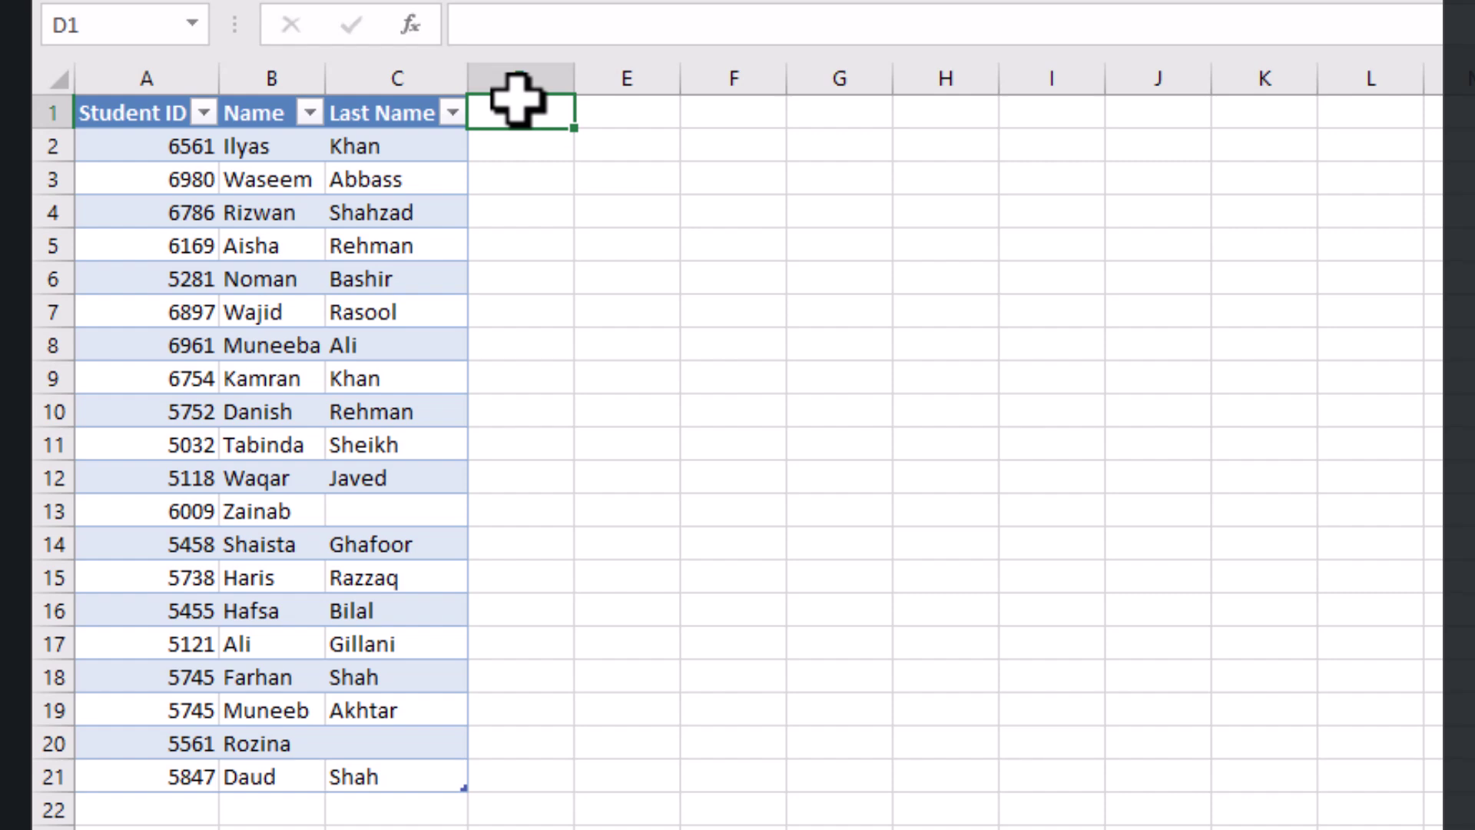
{"action": "type", "text": "CON"}
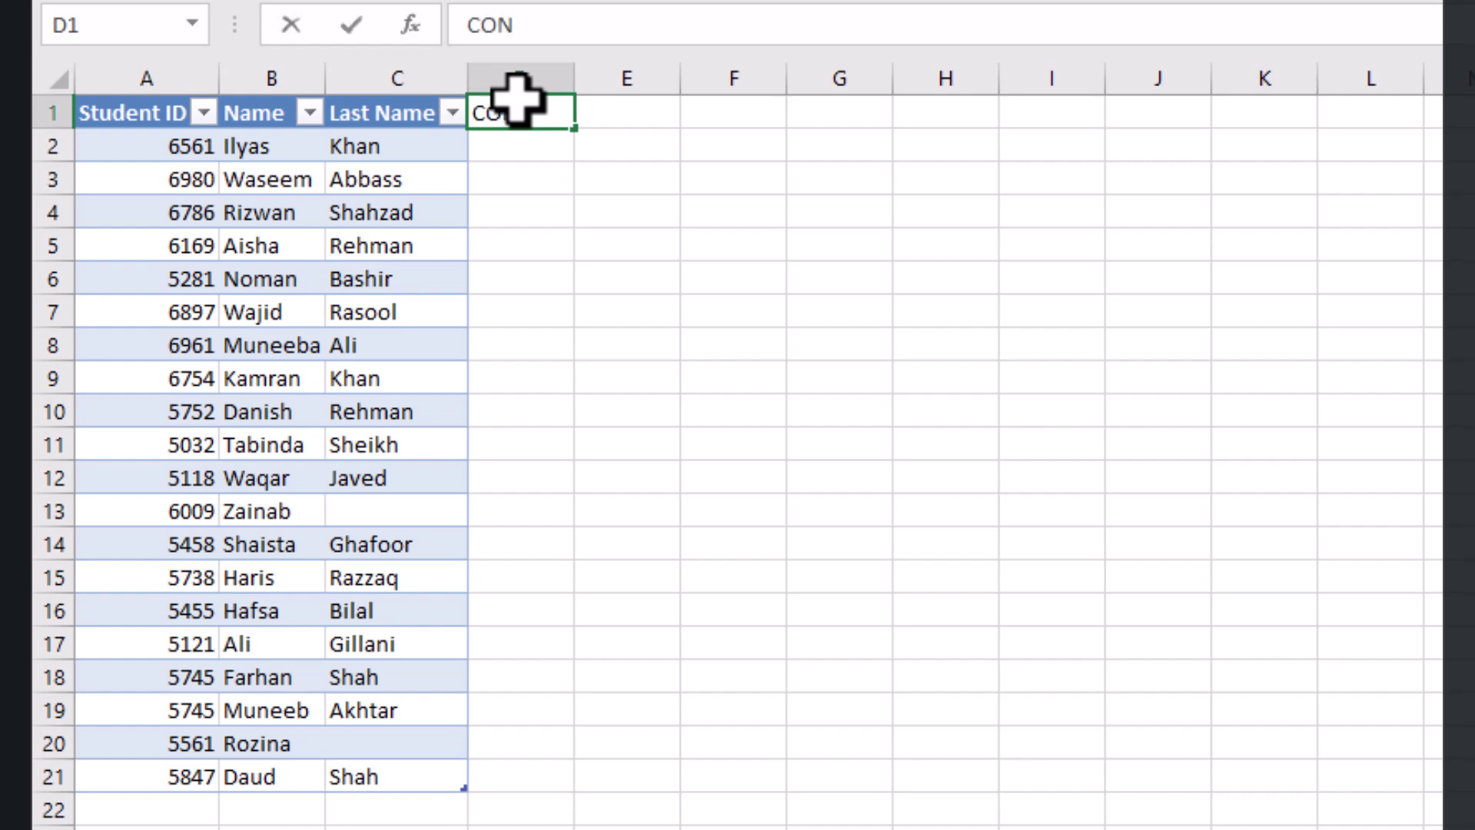
{"action": "type", "text": "CAT"}
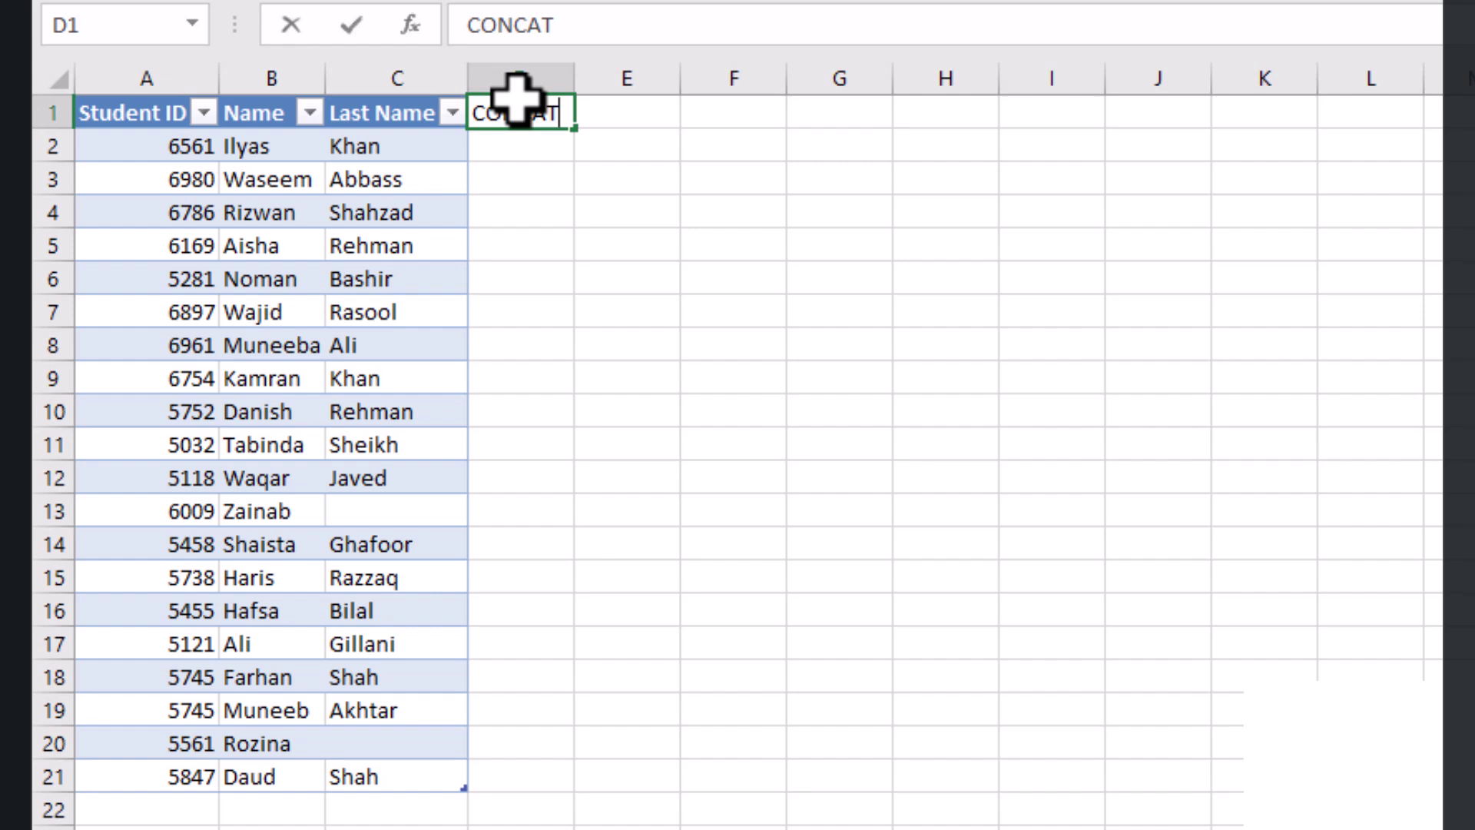
{"action": "key", "text": "Return"}
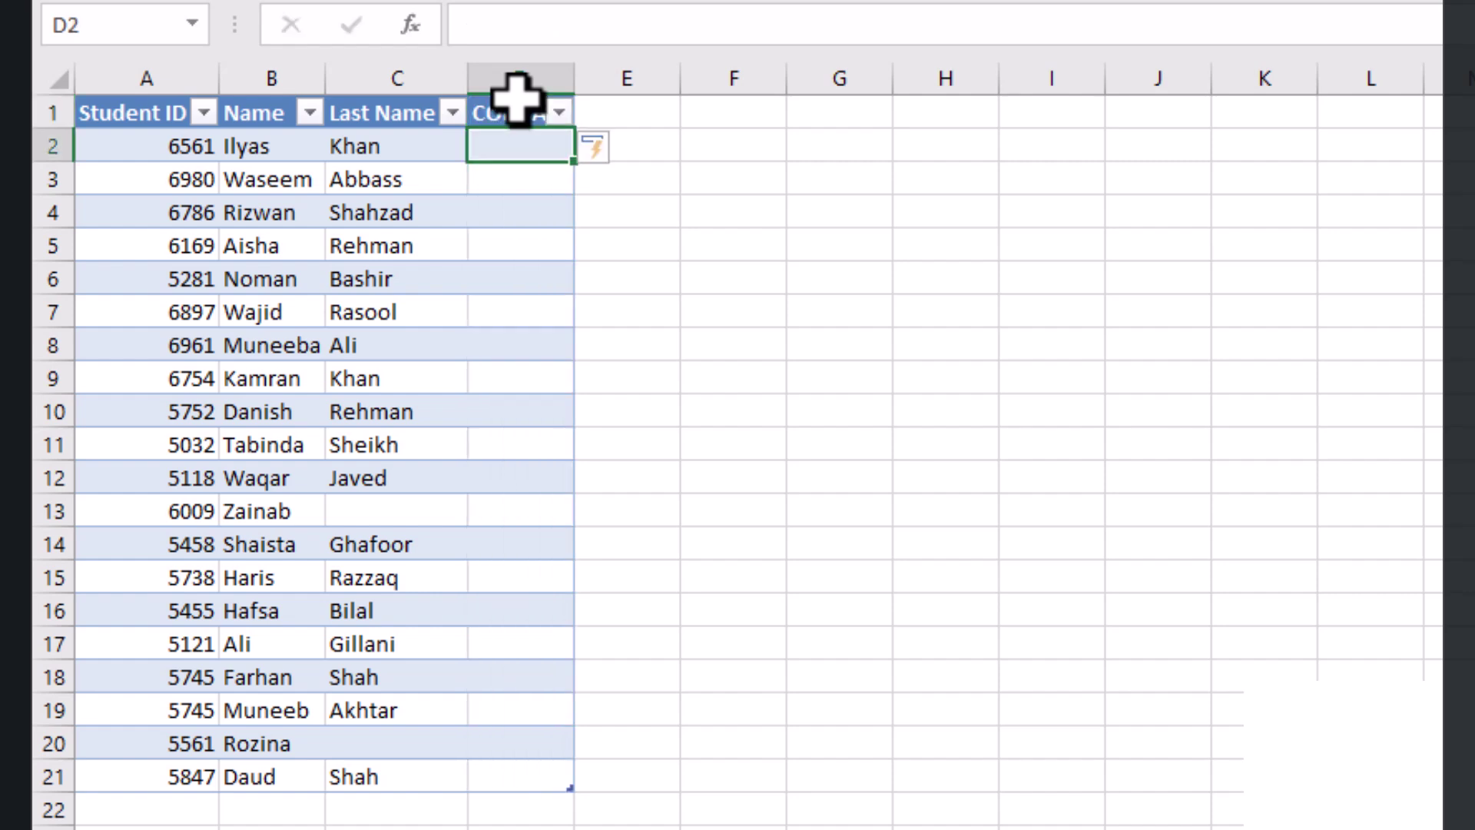
Step: Fill the CONCAT column with a CONCAT formula joining the row's Name to Last Name range, and fit the column width to its contents
{"action": "type", "text": "="}
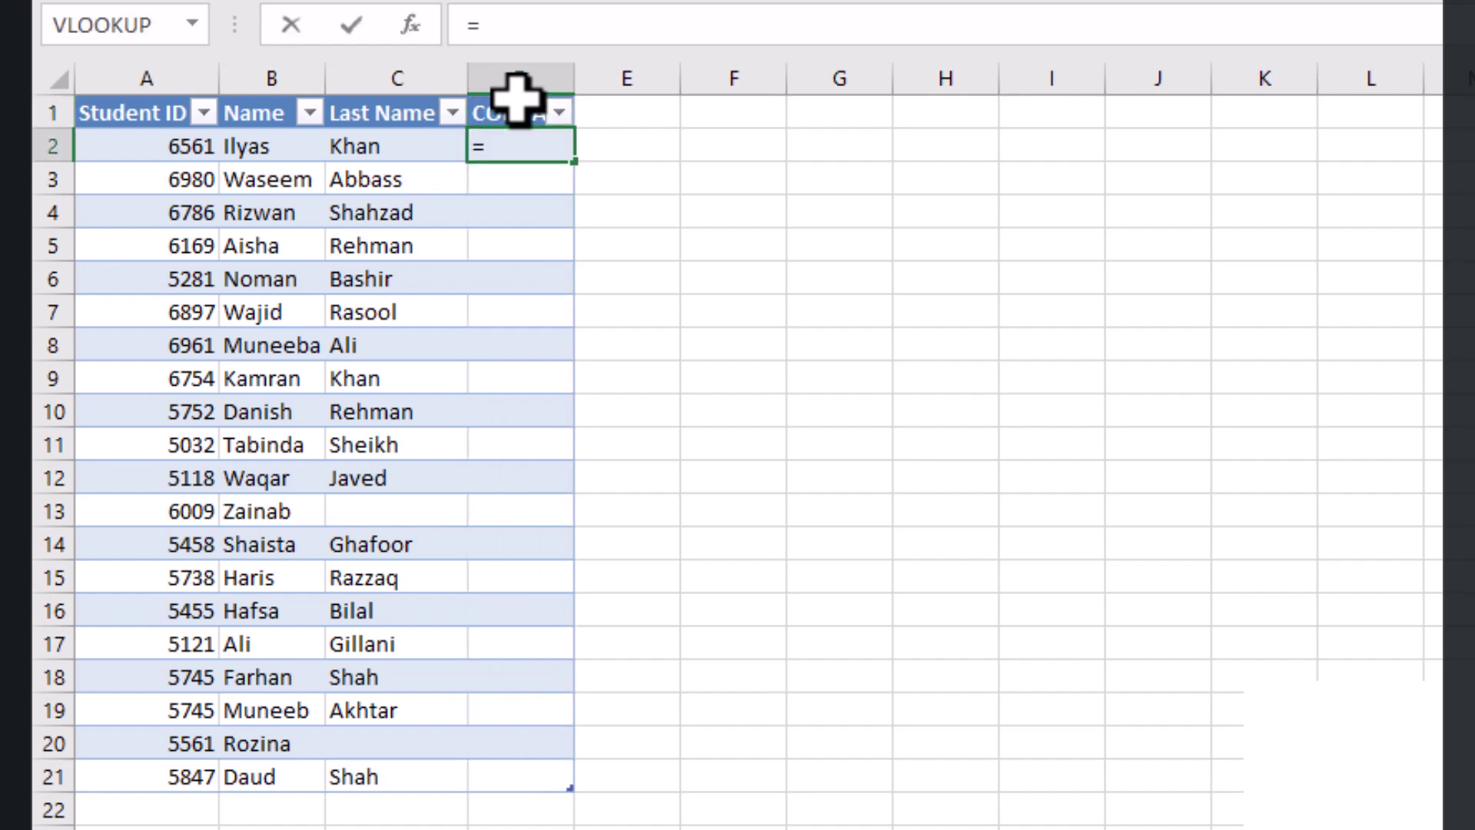
{"action": "type", "text": "C"}
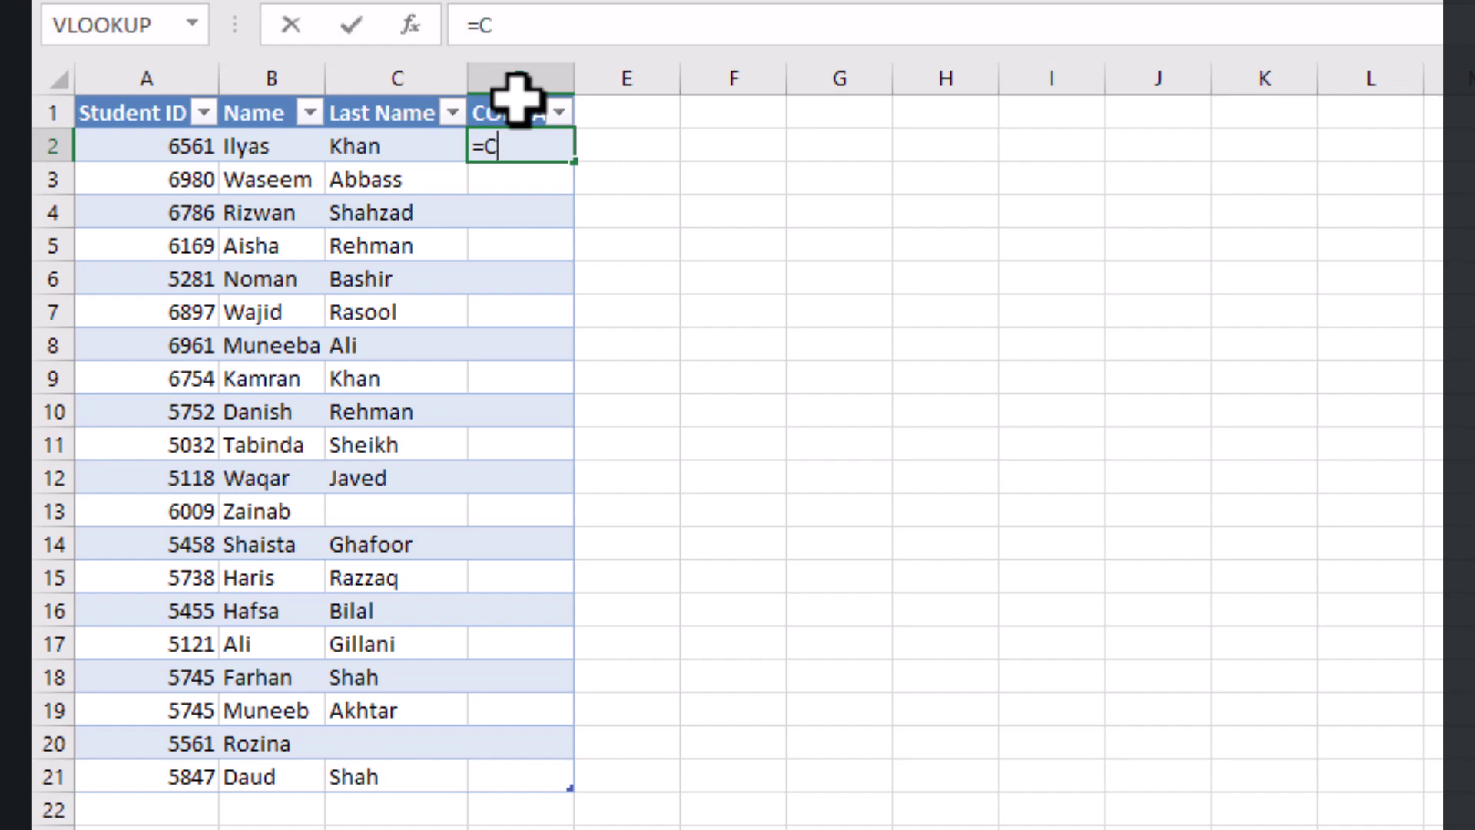
{"action": "type", "text": "ONCAT"}
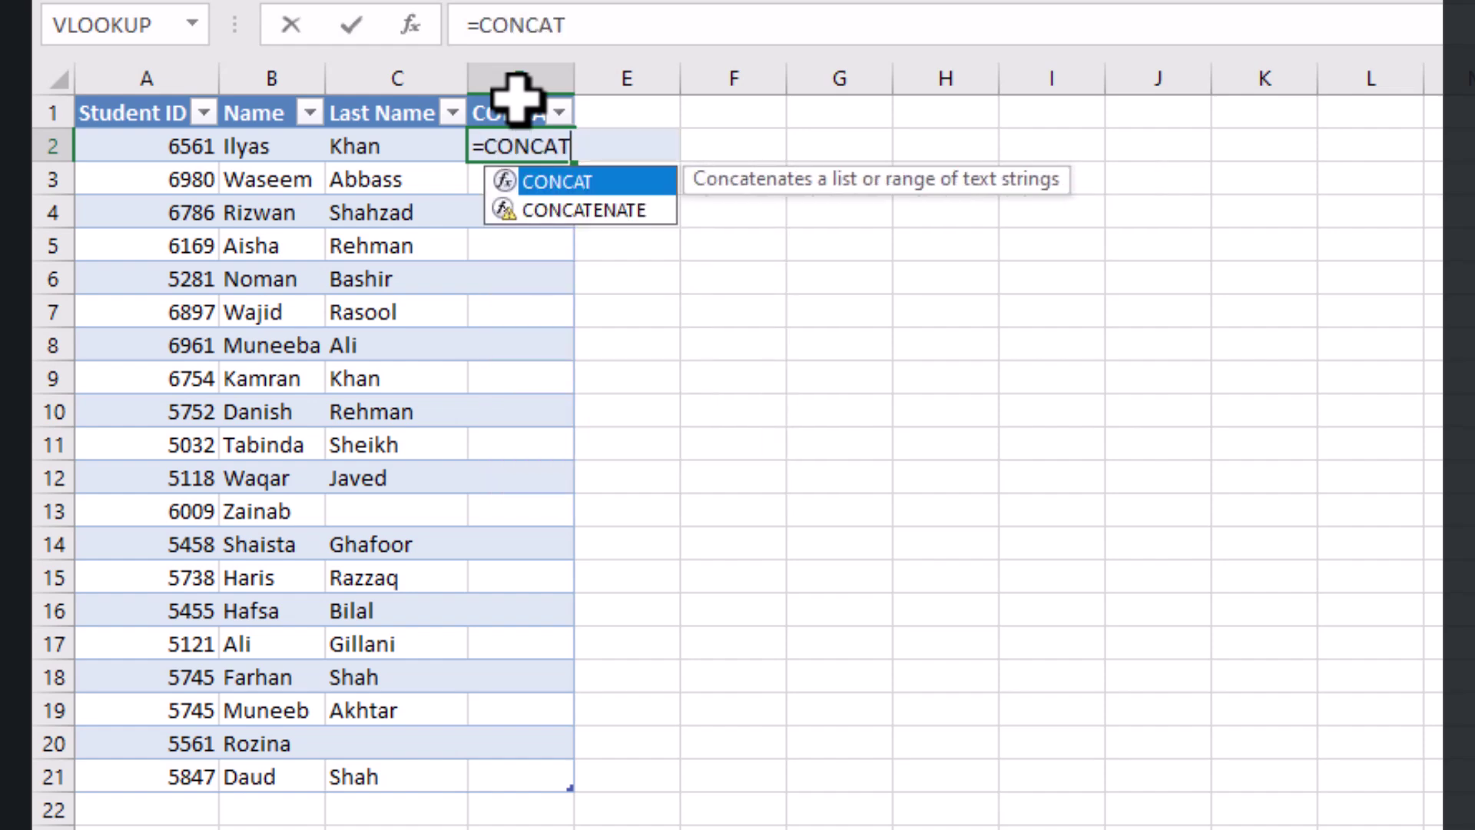
{"action": "type", "text": "("}
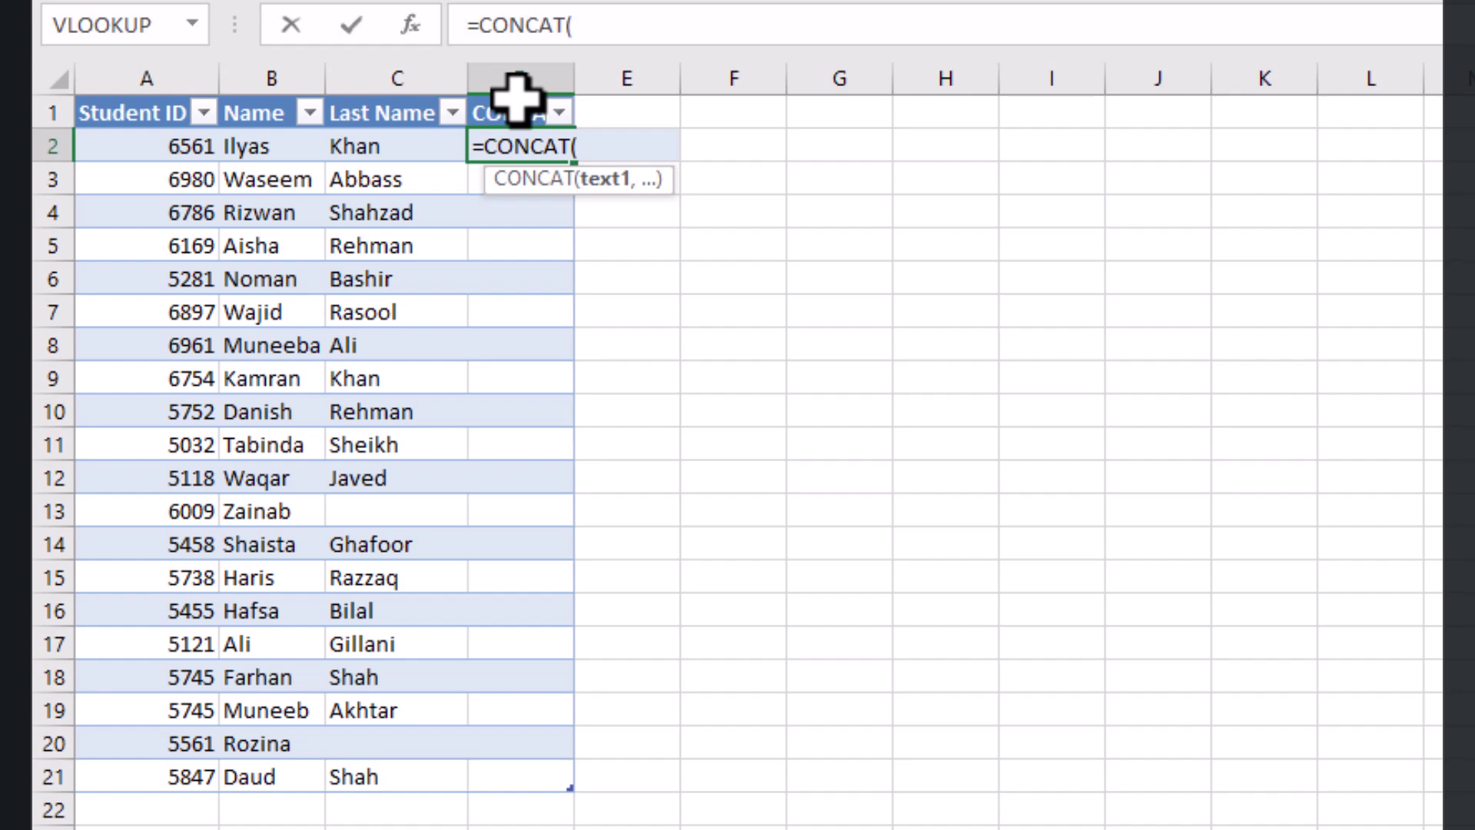
{"action": "left_click_drag", "start_coordinate": [253, 140], "coordinate": [396, 140]}
{"action": "key", "text": "Return"}
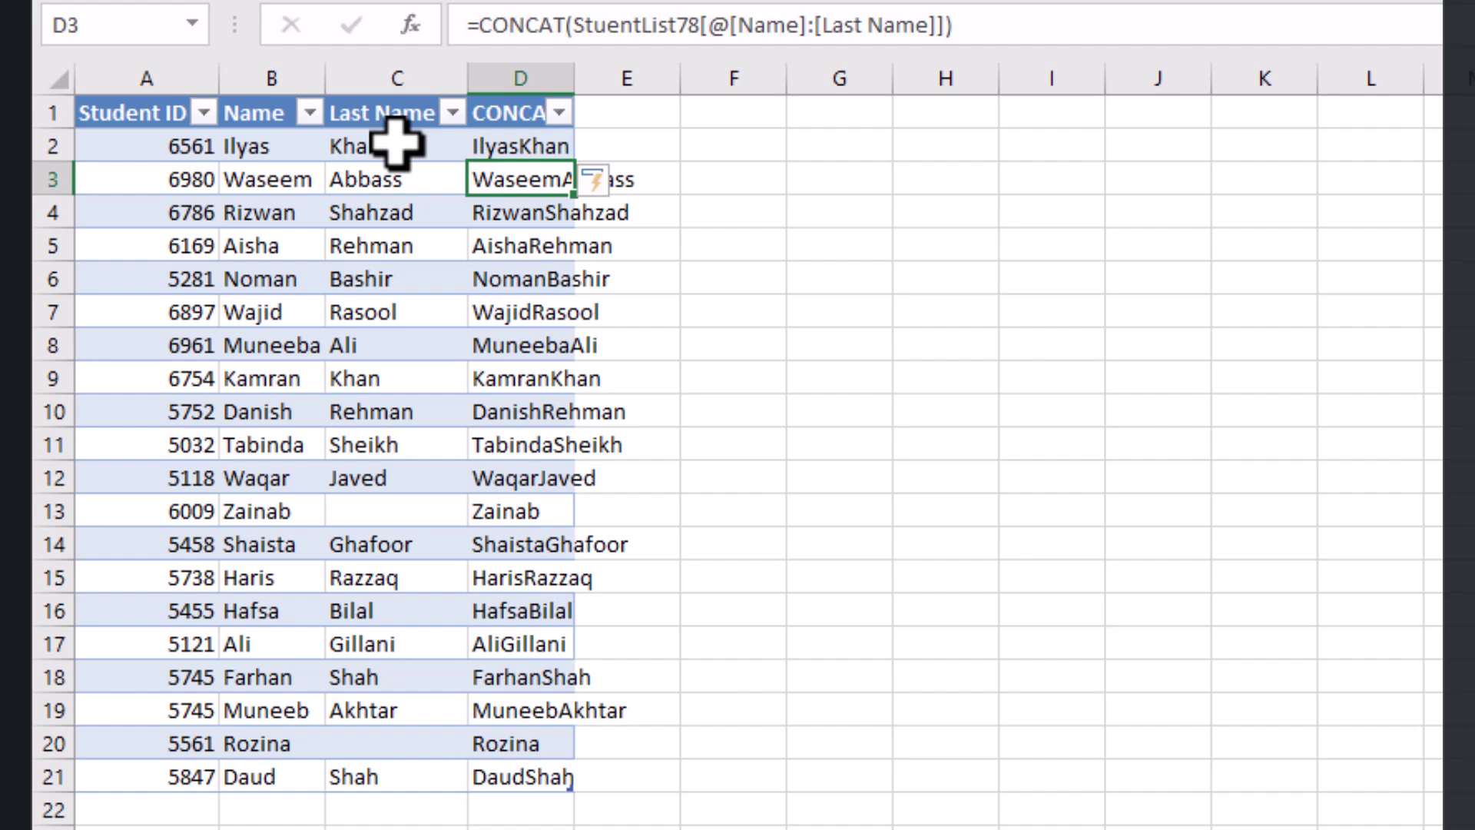
{"action": "double_click", "coordinate": [578, 83]}
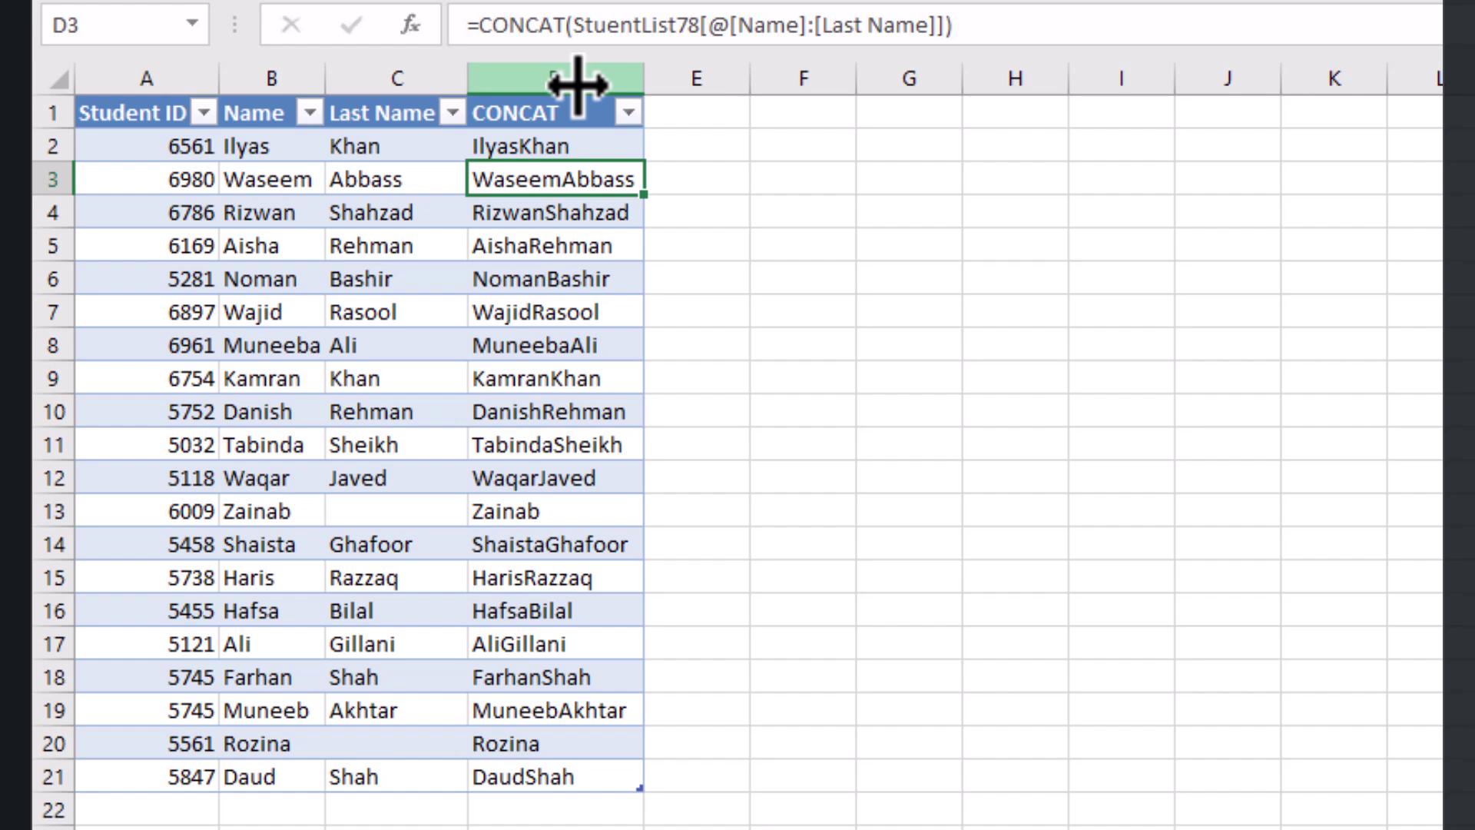
Step: Add another table column headed CONCATENATE in cell E1, beside the CONCAT column
{"action": "left_click", "coordinate": [690, 118]}
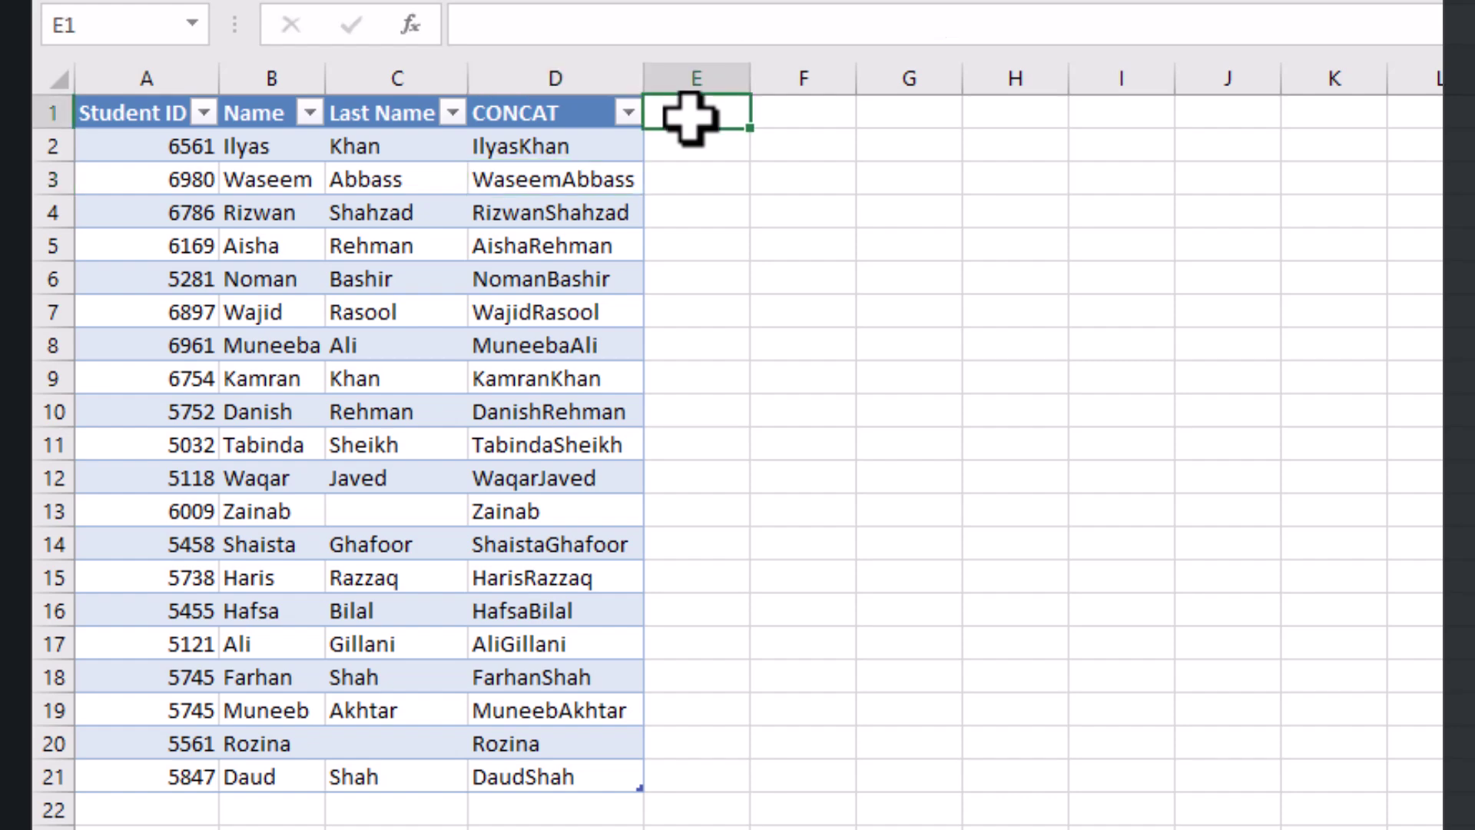
{"action": "type", "text": "CONC"}
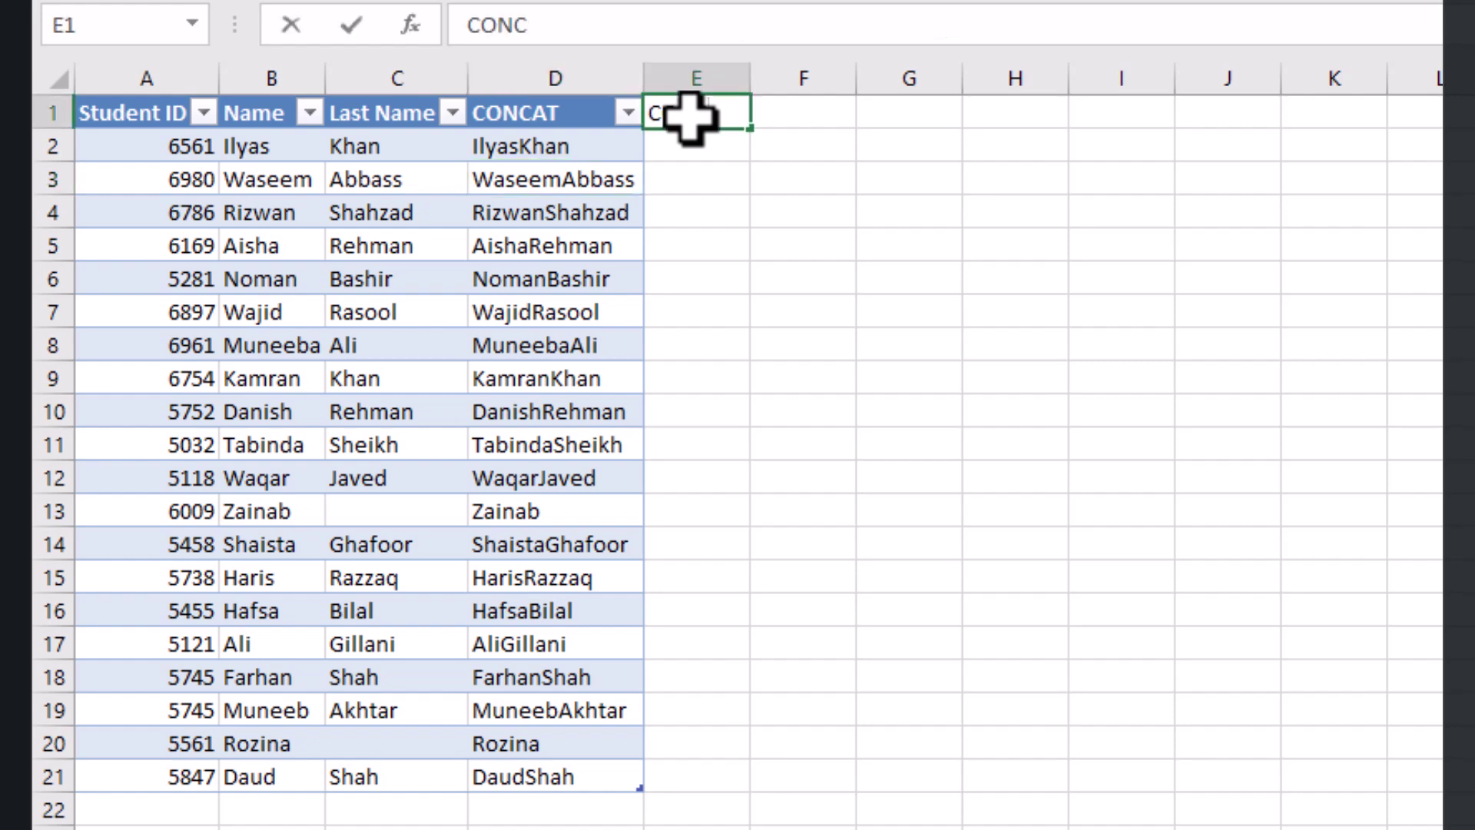
{"action": "type", "text": "ATENATE"}
{"action": "key", "text": "Return"}
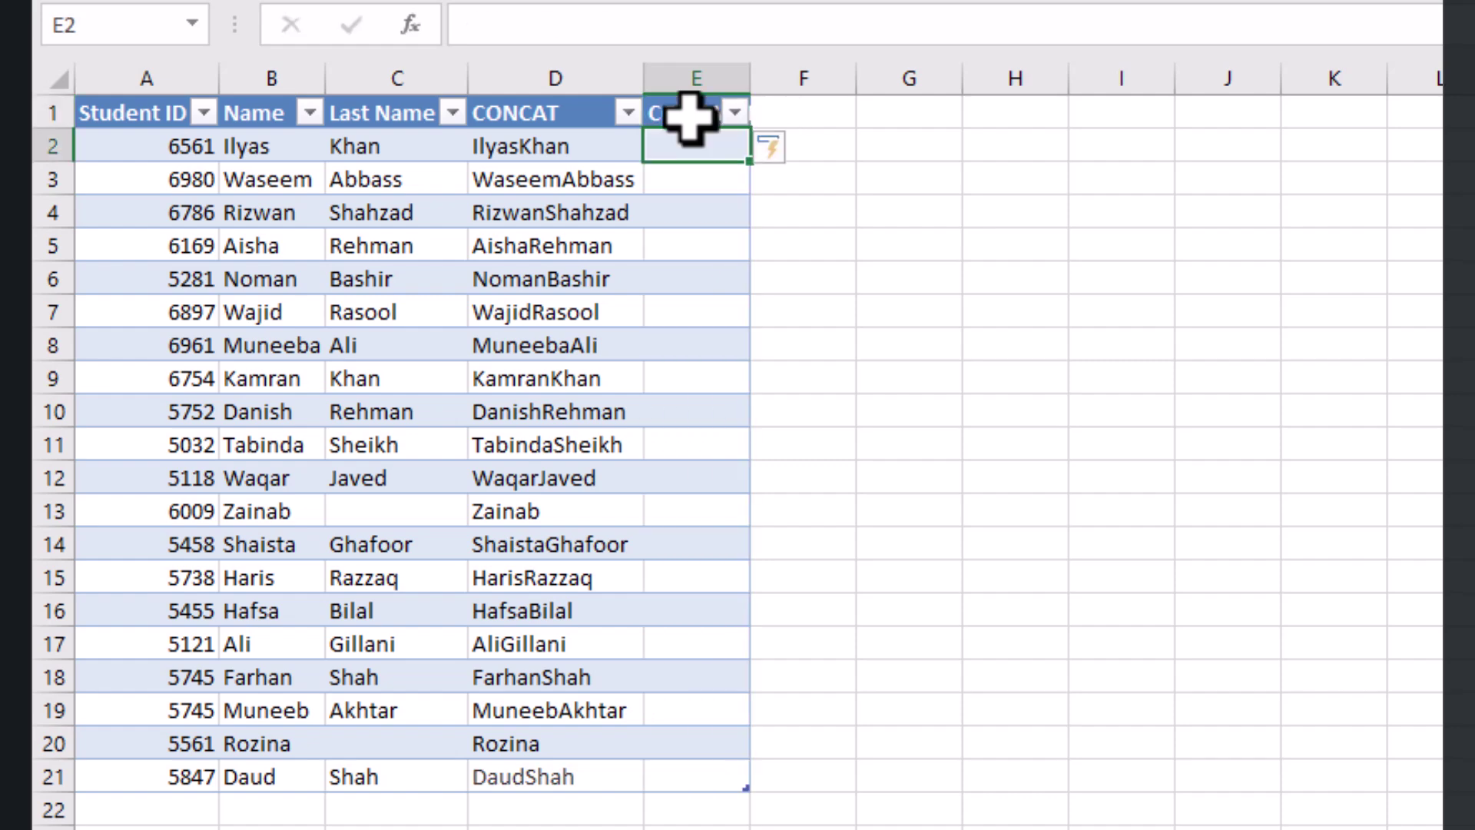
Step: Try a CONCATENATE formula in E2 that takes the row's Name and Last Name cells as a single range
{"action": "type", "text": "=CON"}
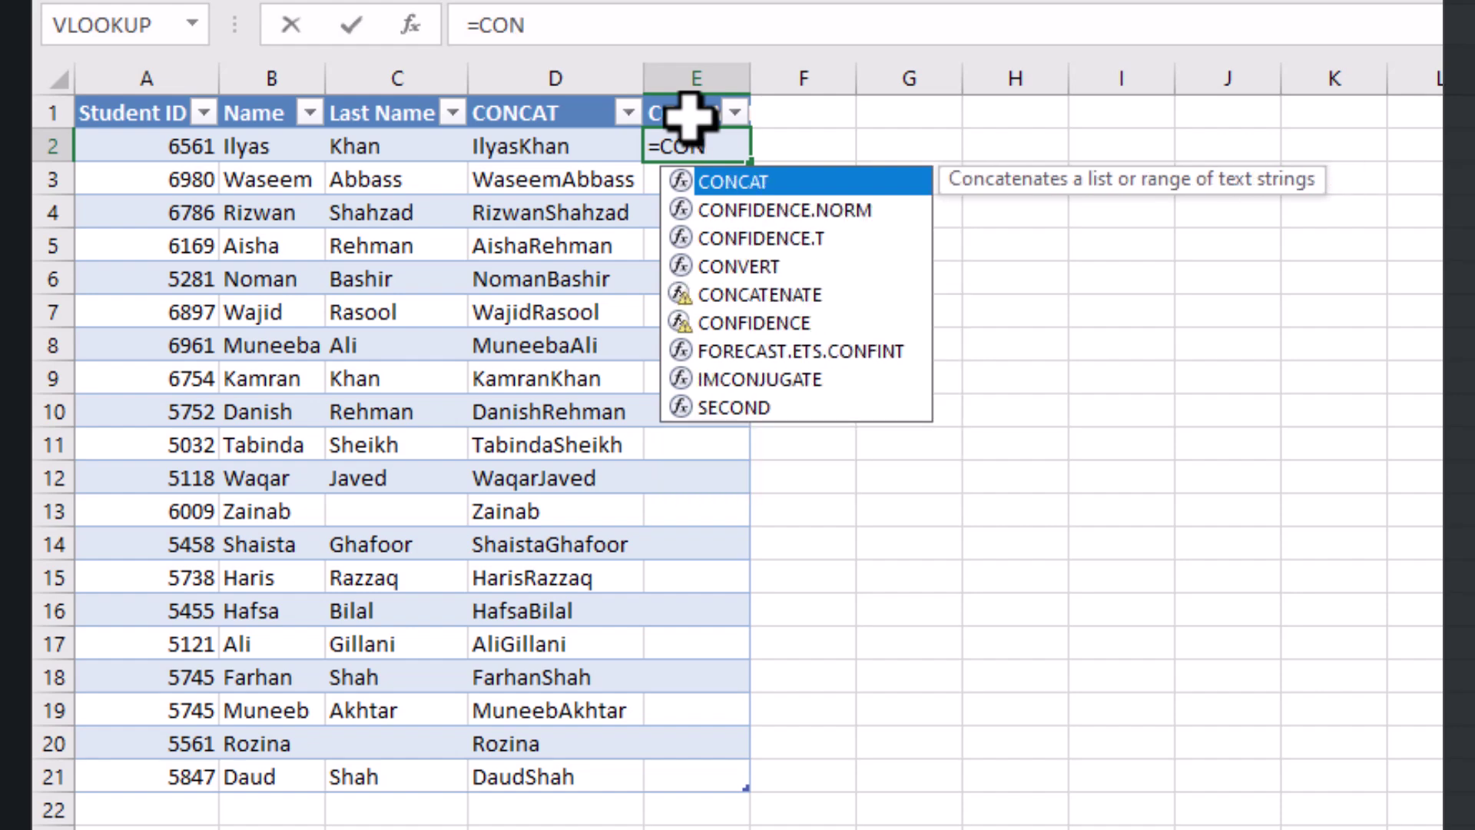
{"action": "type", "text": "CA"}
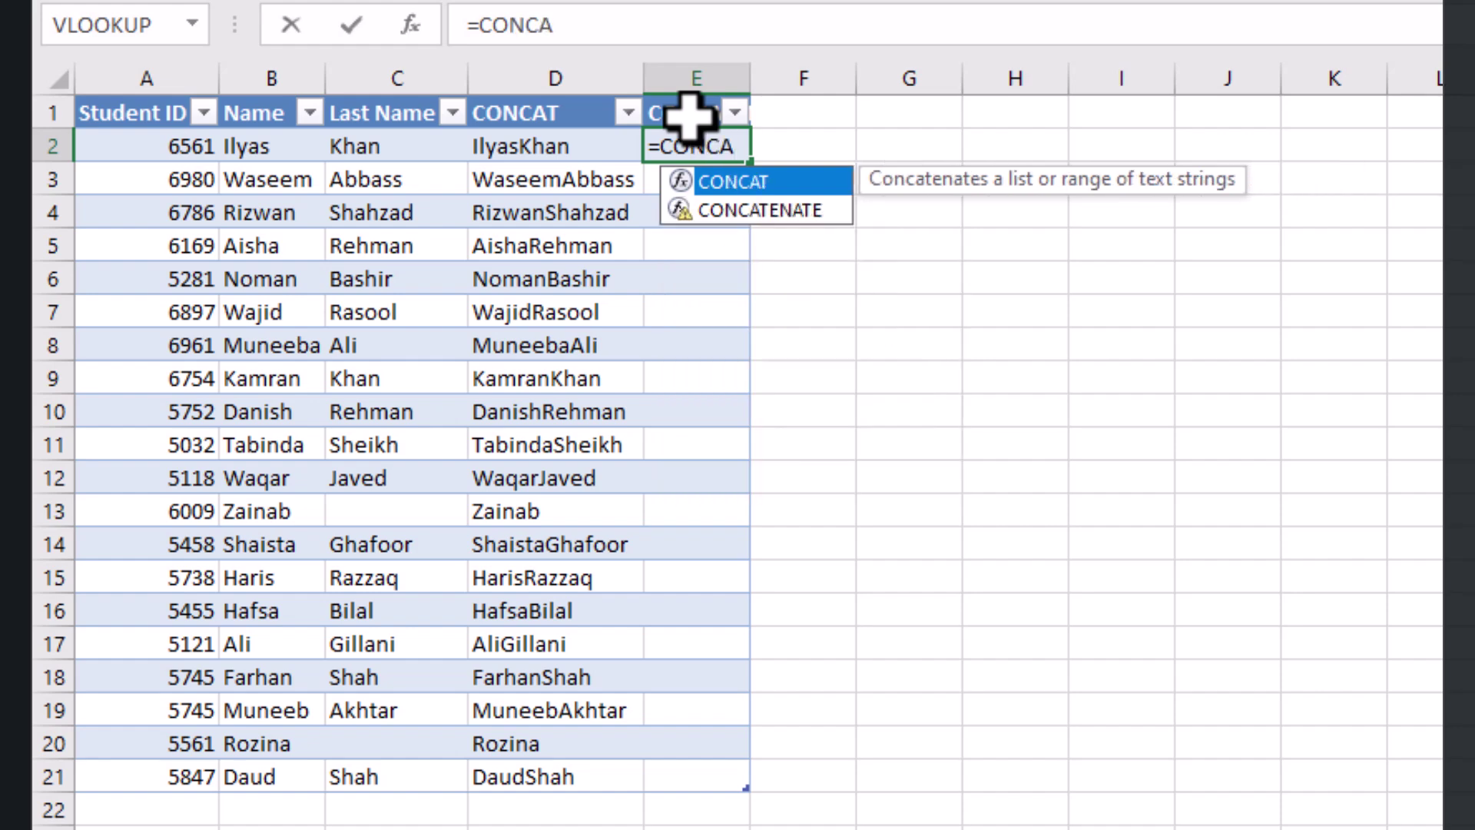
{"action": "key", "text": "Down"}
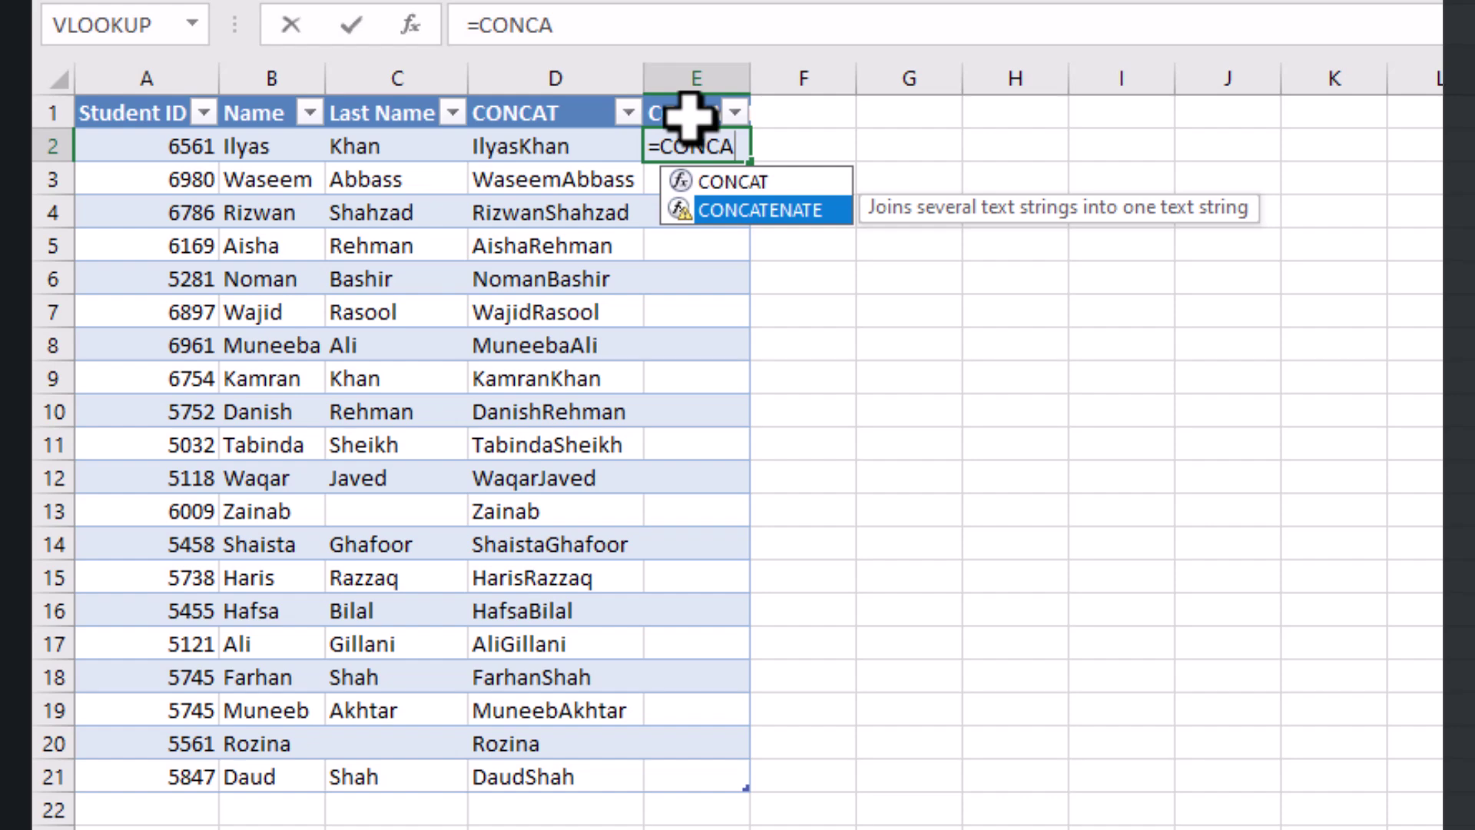
{"action": "key", "text": "Tab"}
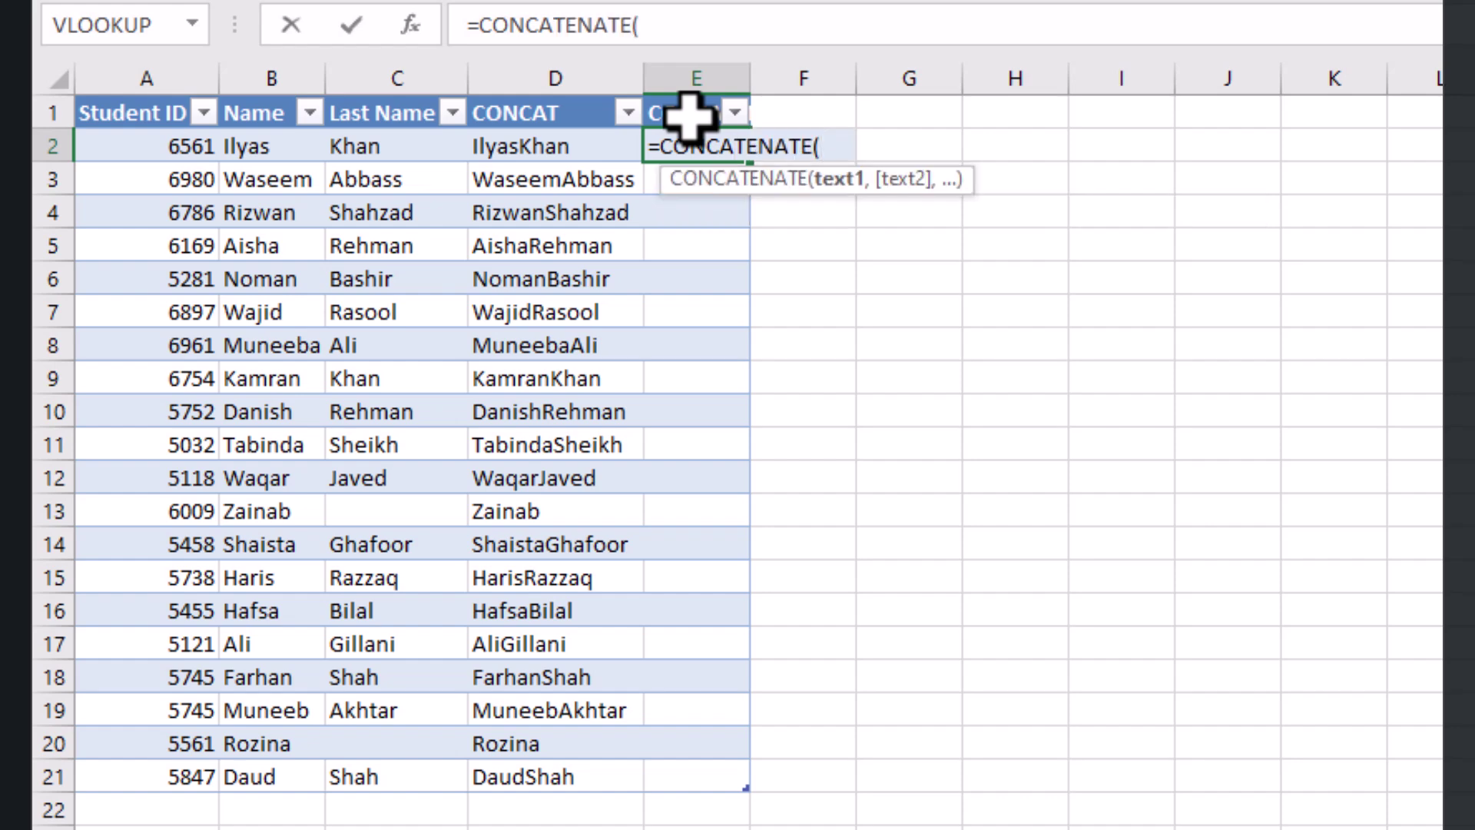
{"action": "left_click_drag", "start_coordinate": [264, 148], "coordinate": [373, 154]}
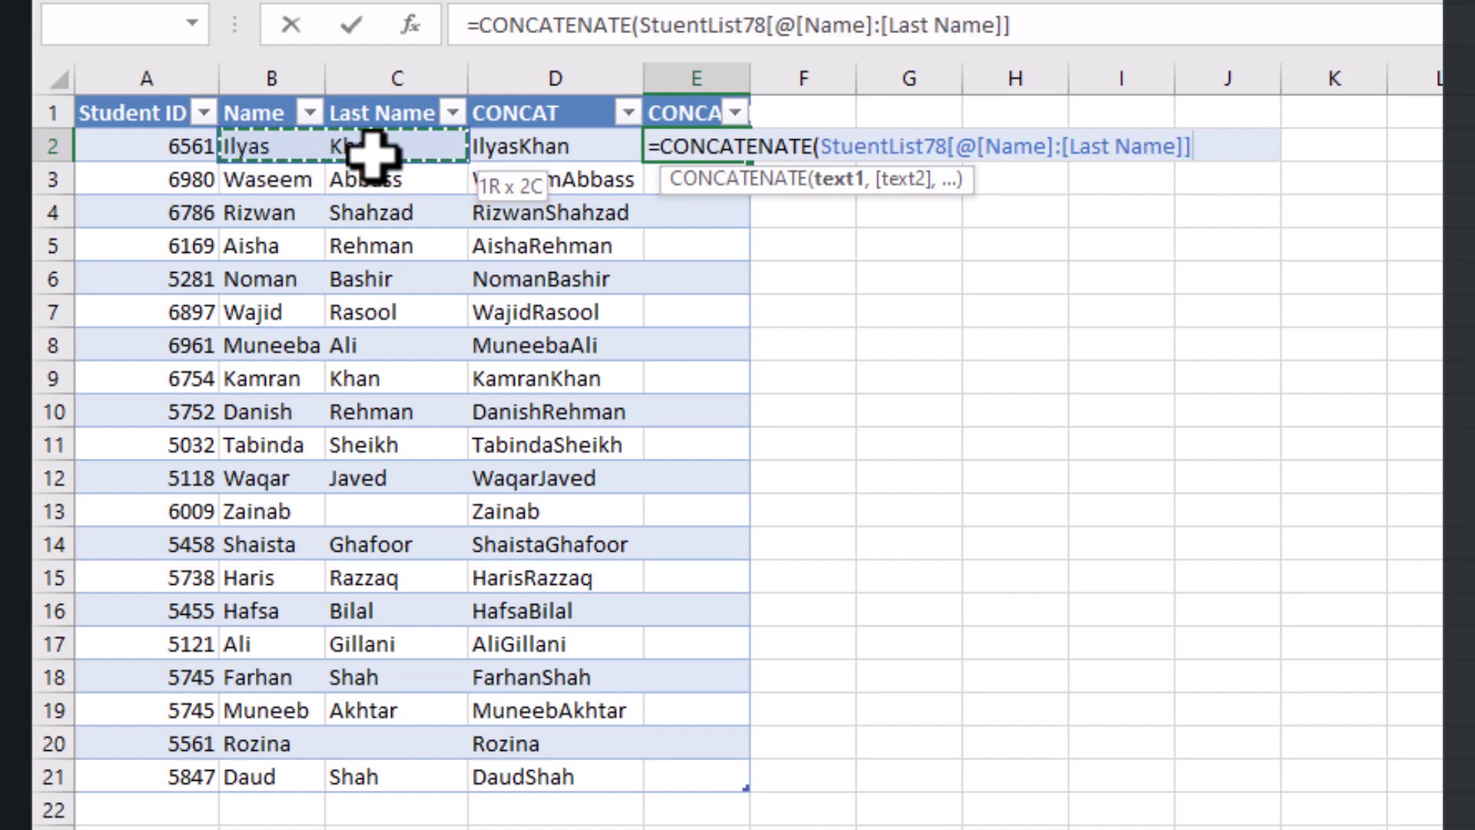
{"action": "type", "text": ")"}
{"action": "key", "text": "Return"}
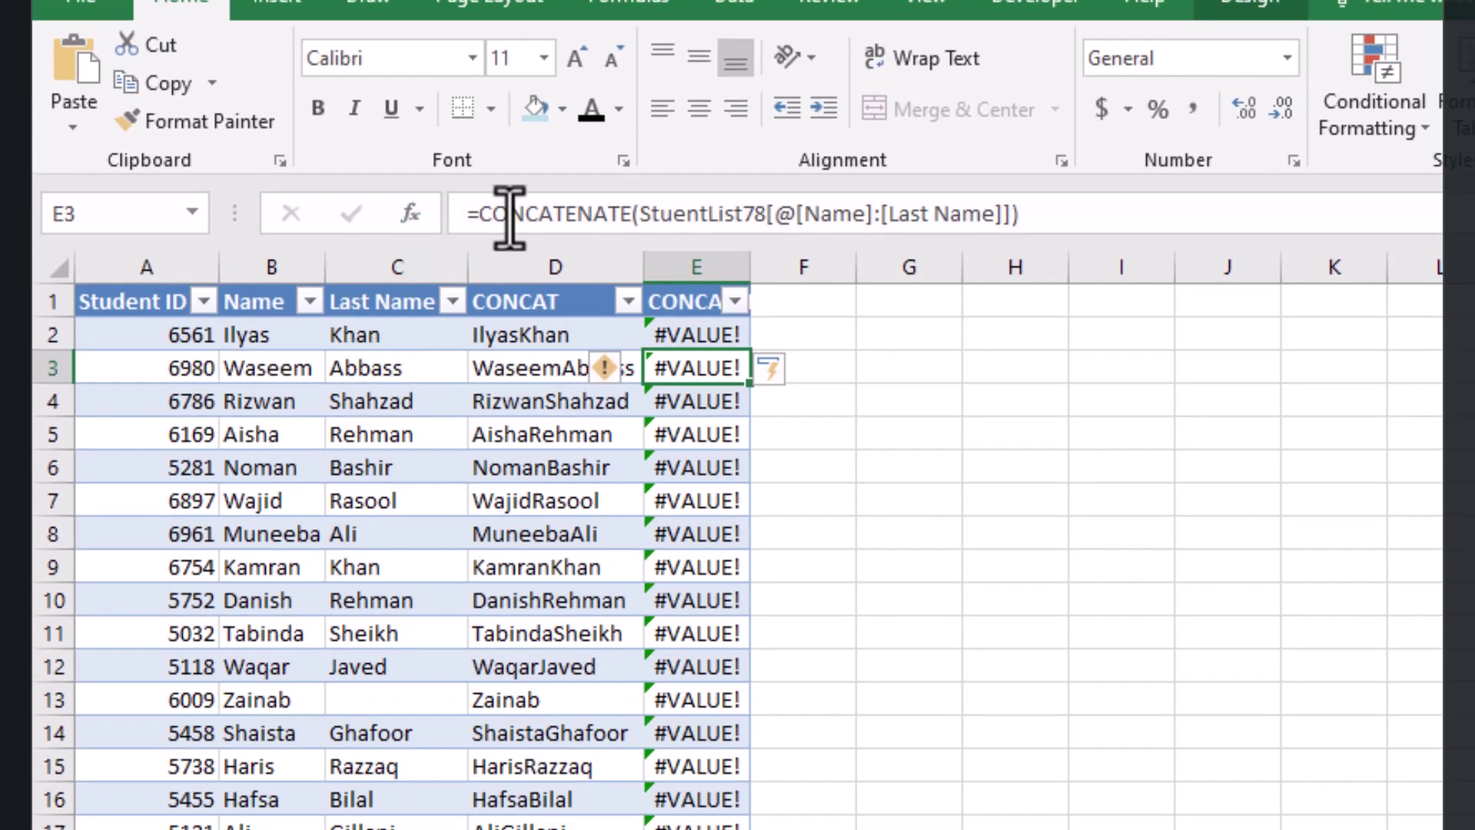
{"action": "left_click", "coordinate": [689, 334]}
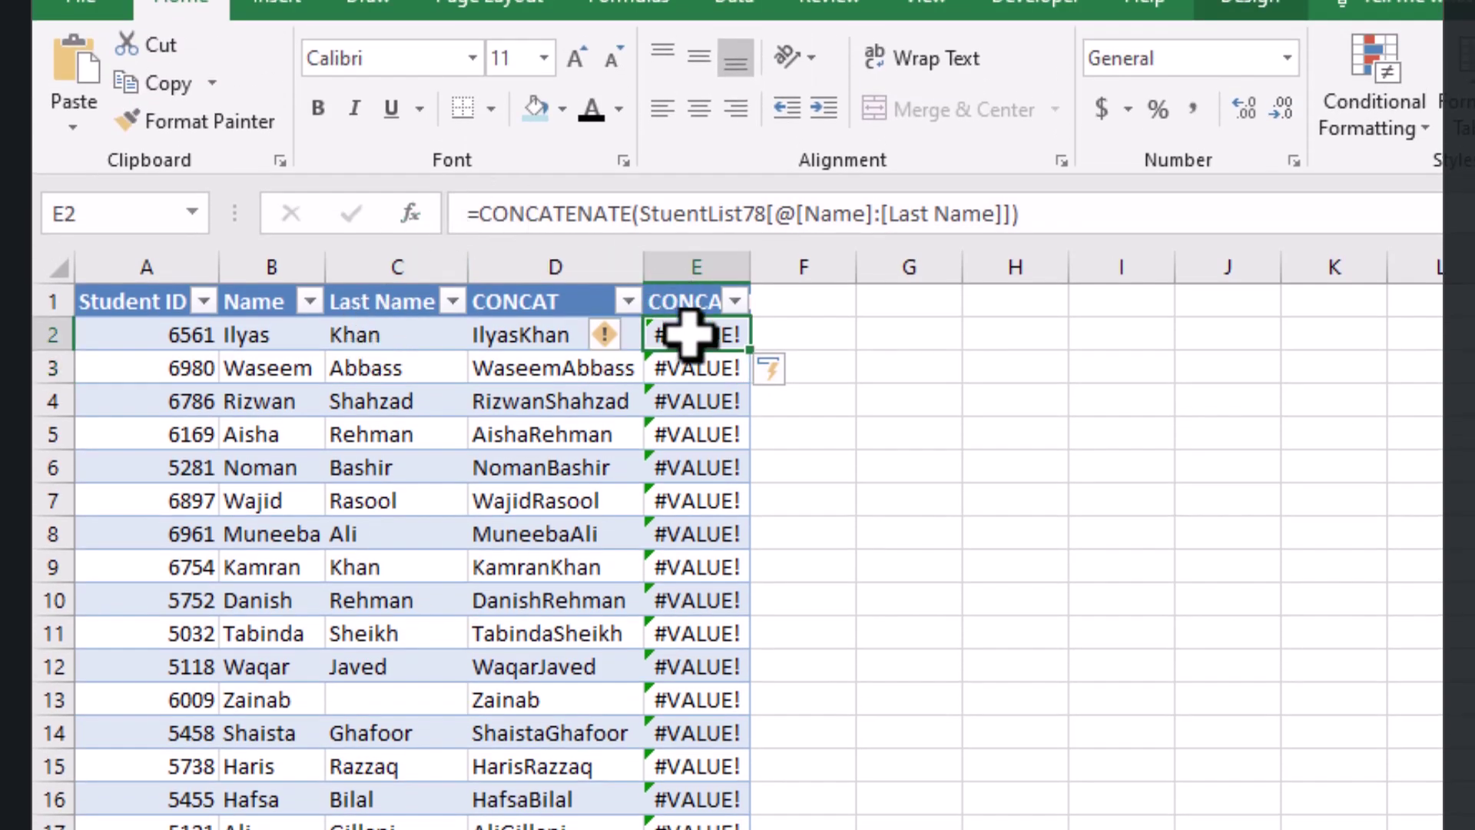
{"action": "type", "text": "=CON"}
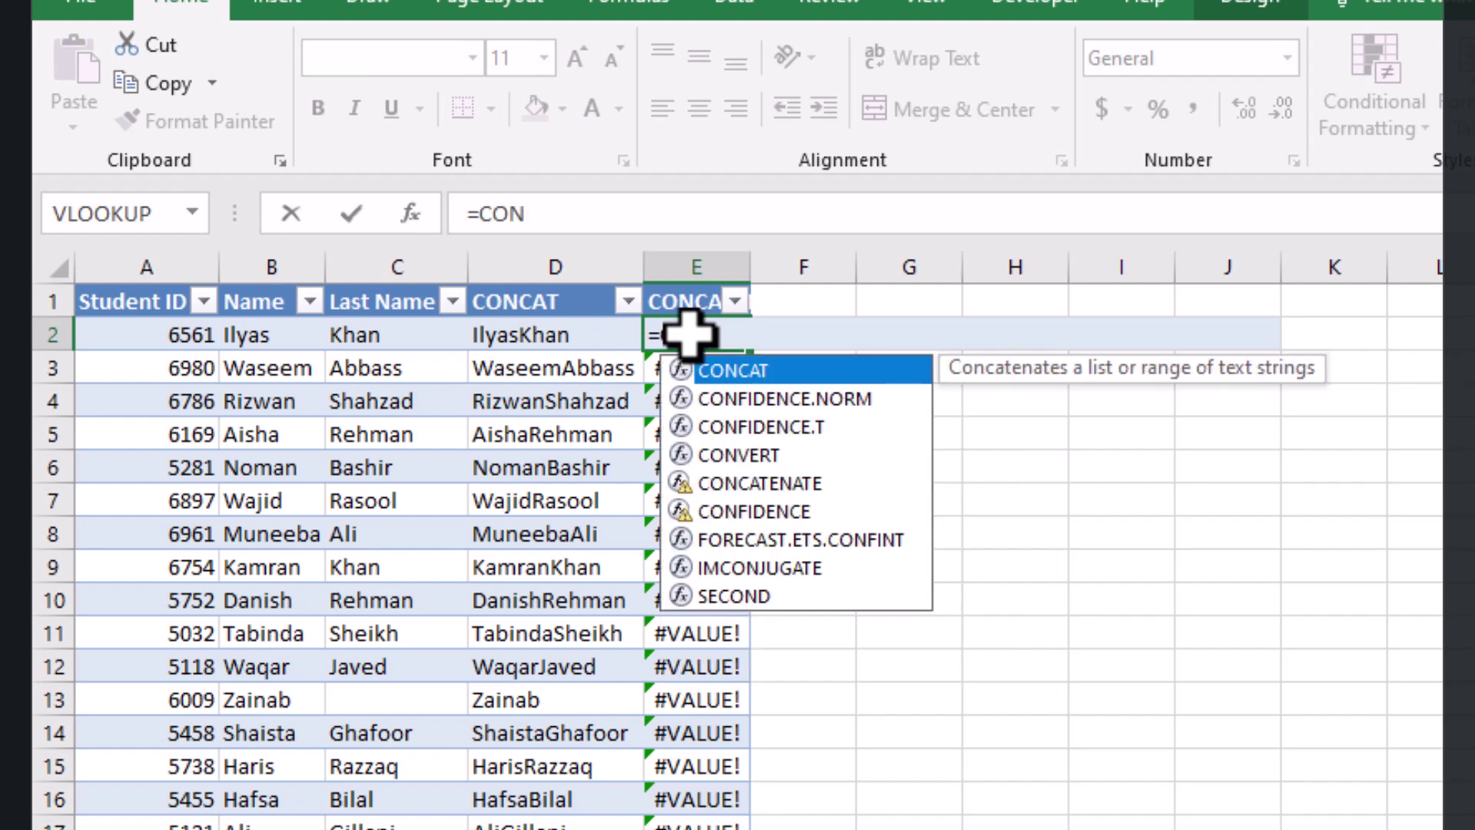
{"action": "key", "text": "Down"}
{"action": "key", "text": "Down"}
{"action": "key", "text": "Down"}
{"action": "key", "text": "Down"}
{"action": "key", "text": "Tab"}
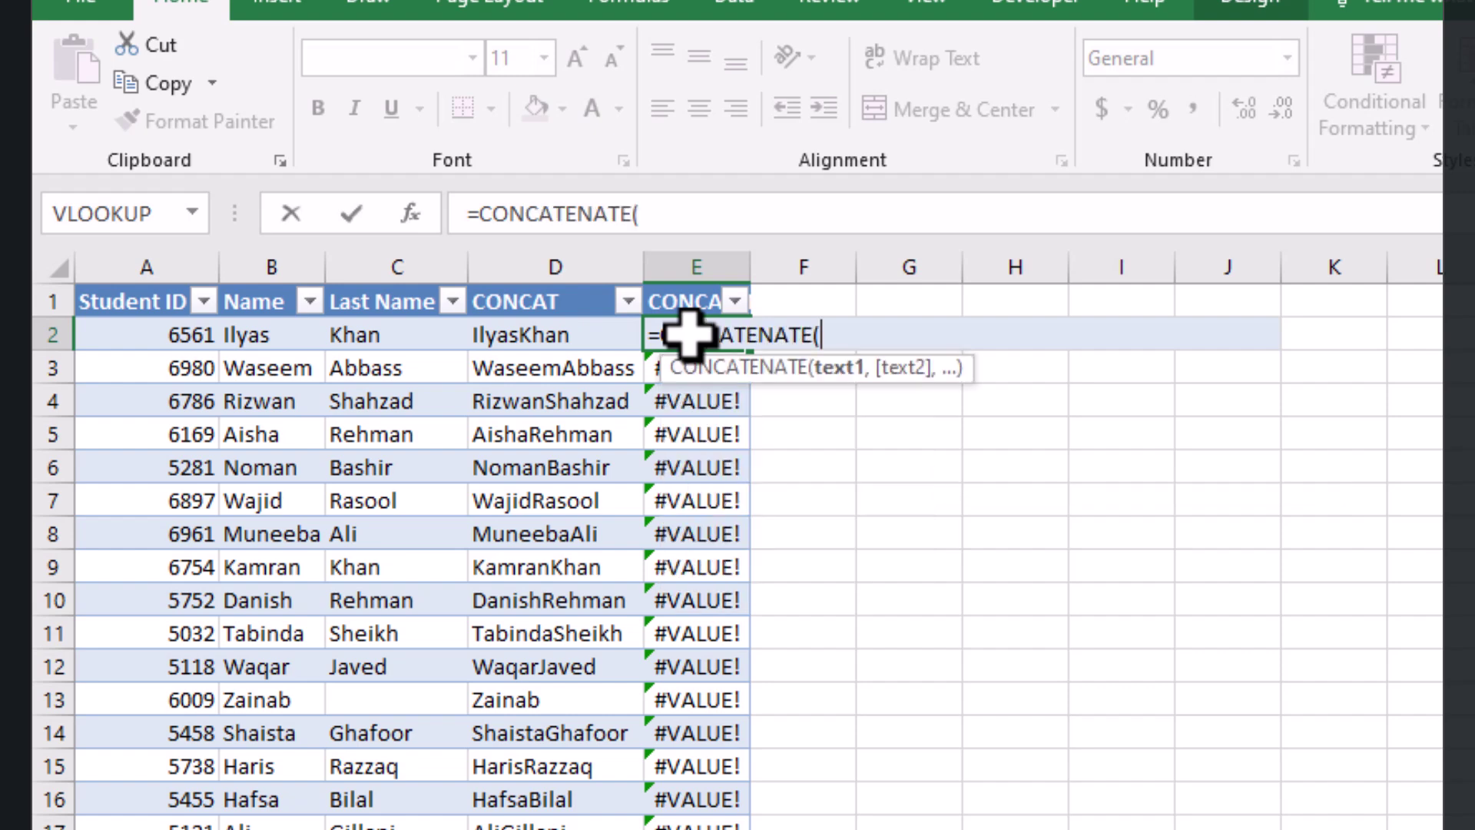
{"action": "left_click", "coordinate": [271, 336]}
{"action": "type", "text": ","}
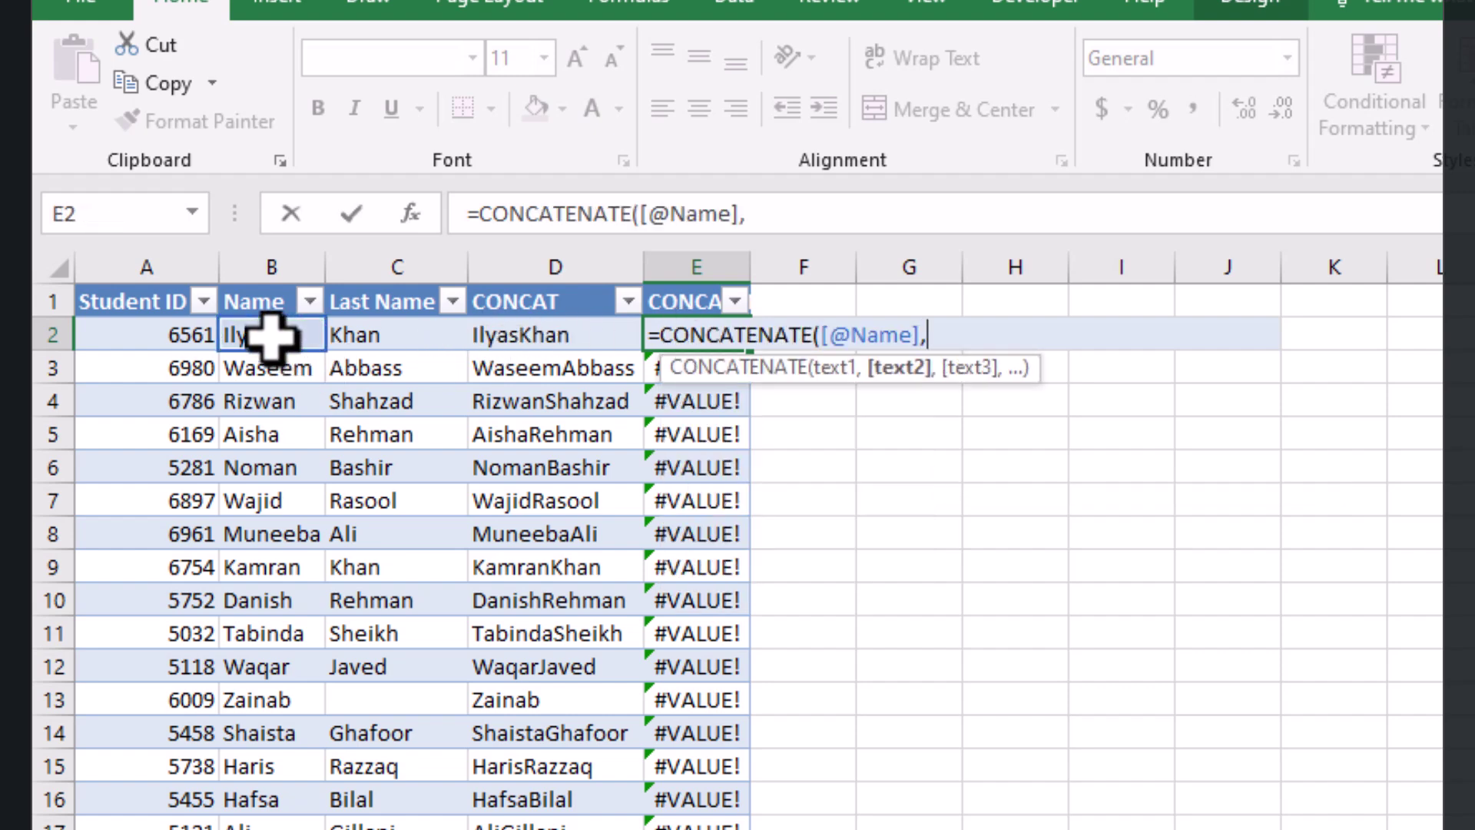
{"action": "left_click", "coordinate": [401, 338]}
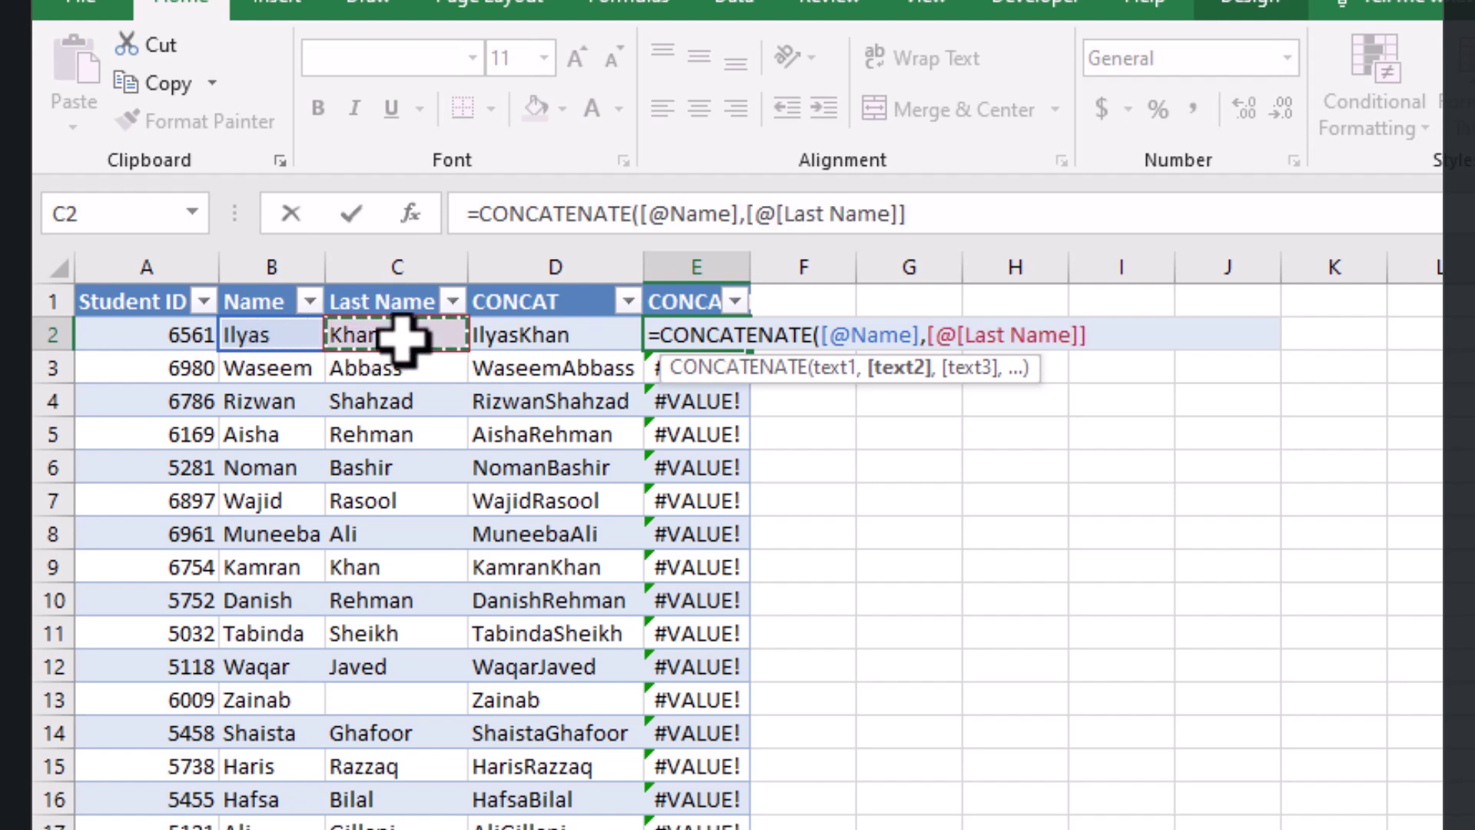
{"action": "type", "text": ")"}
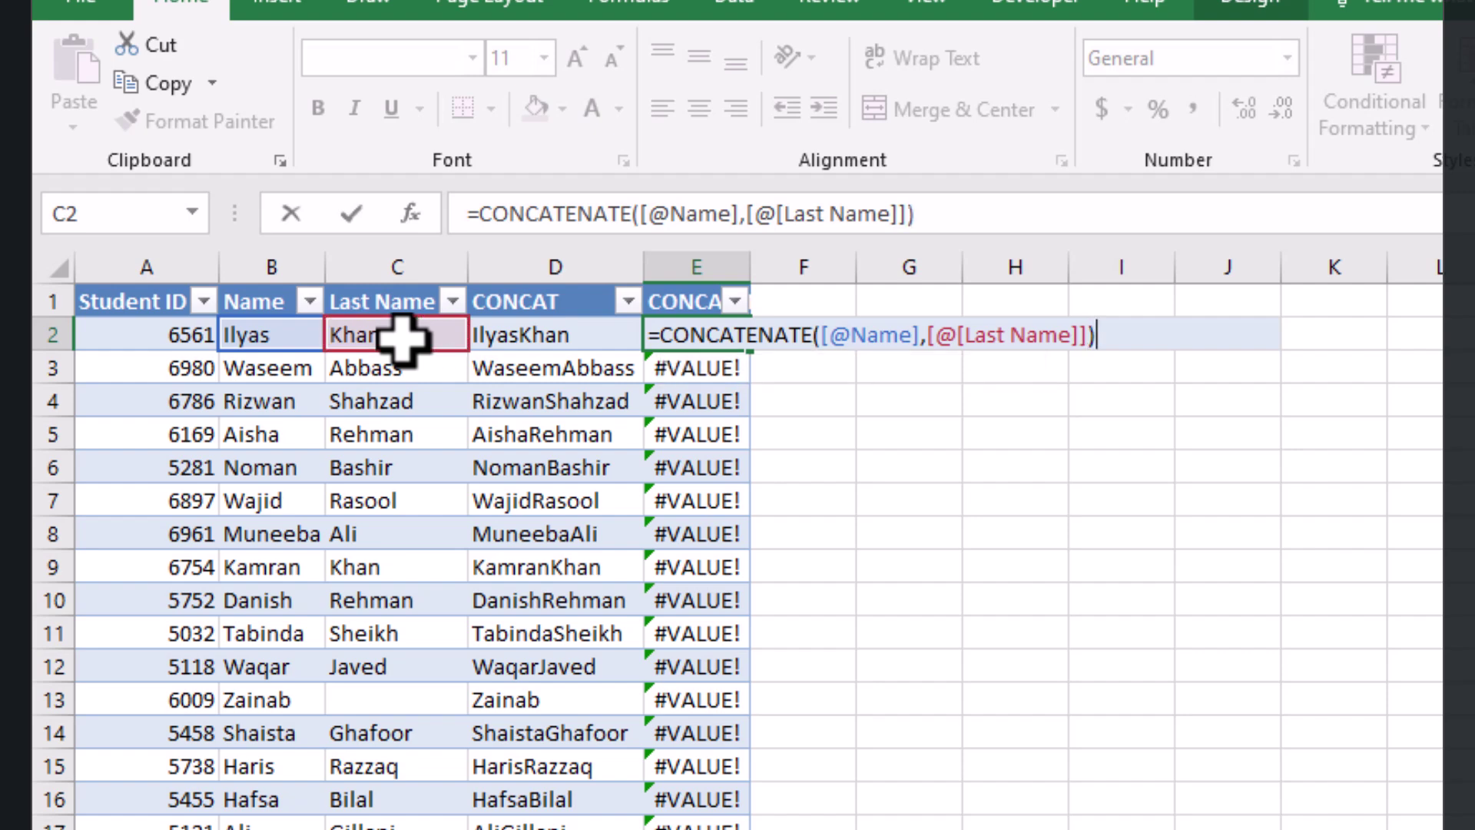
{"action": "key", "text": "Return"}
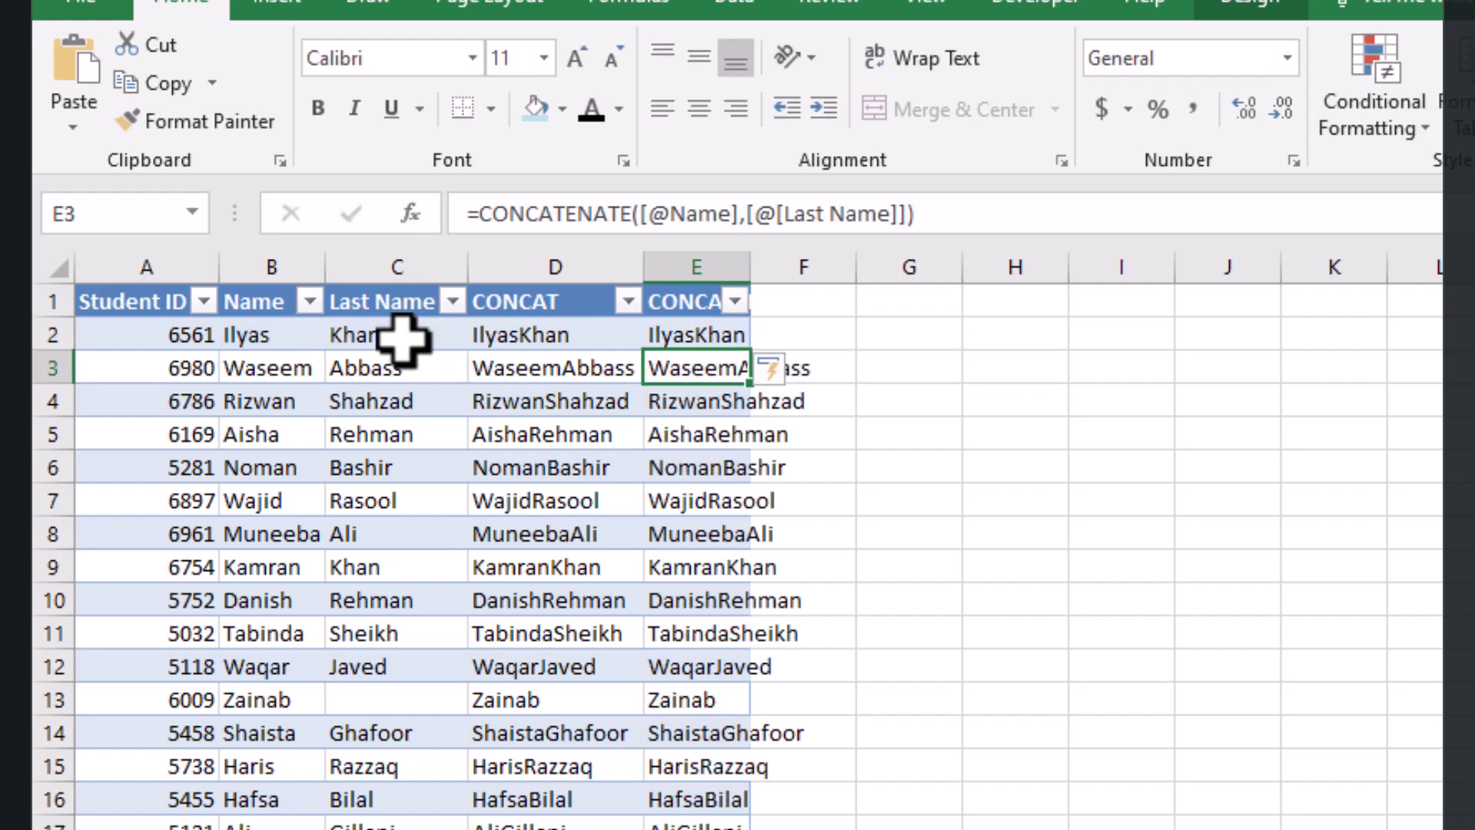
{"action": "double_click", "coordinate": [751, 265]}
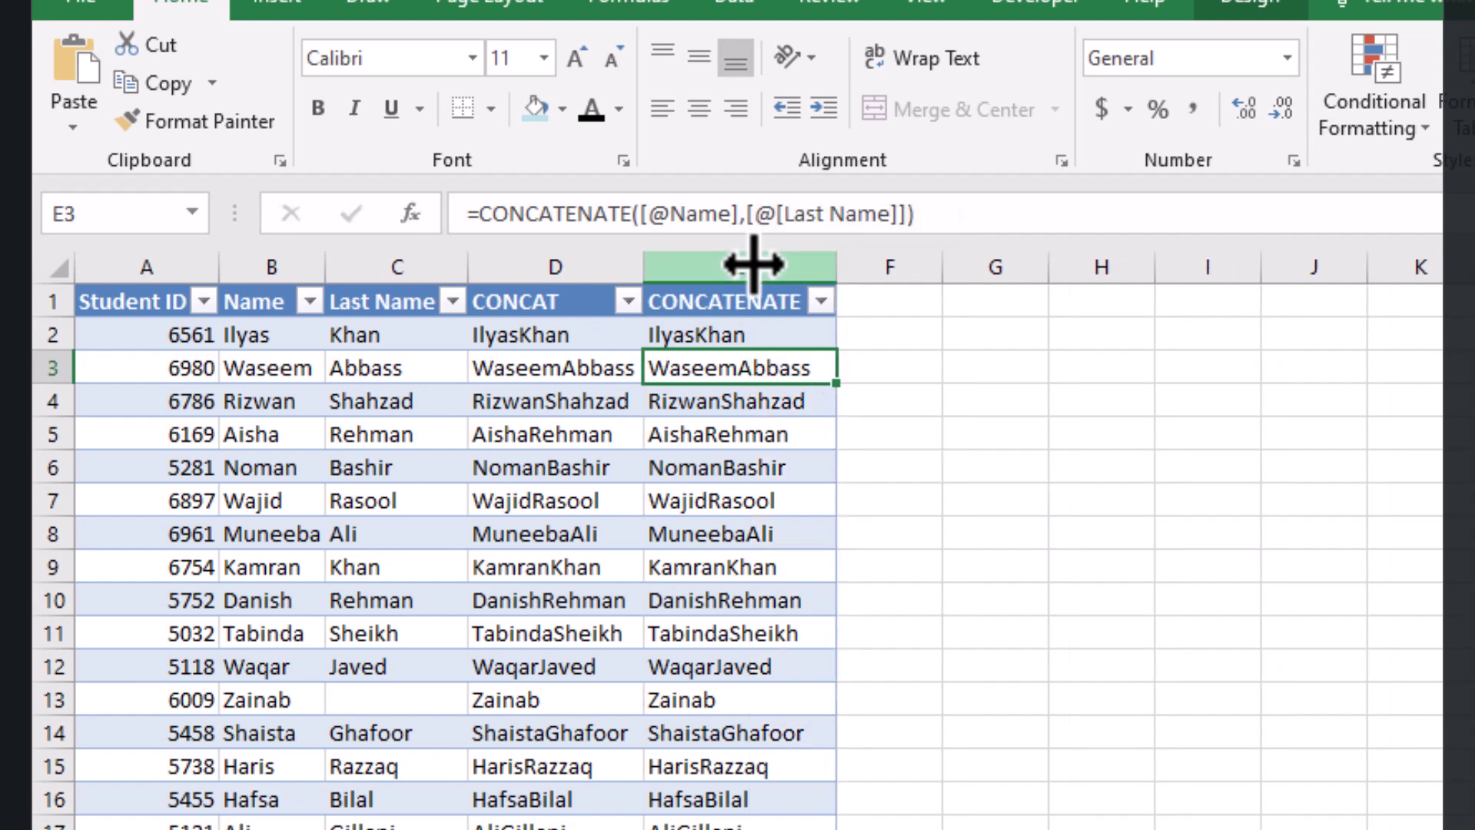
{"action": "left_click", "coordinate": [730, 331]}
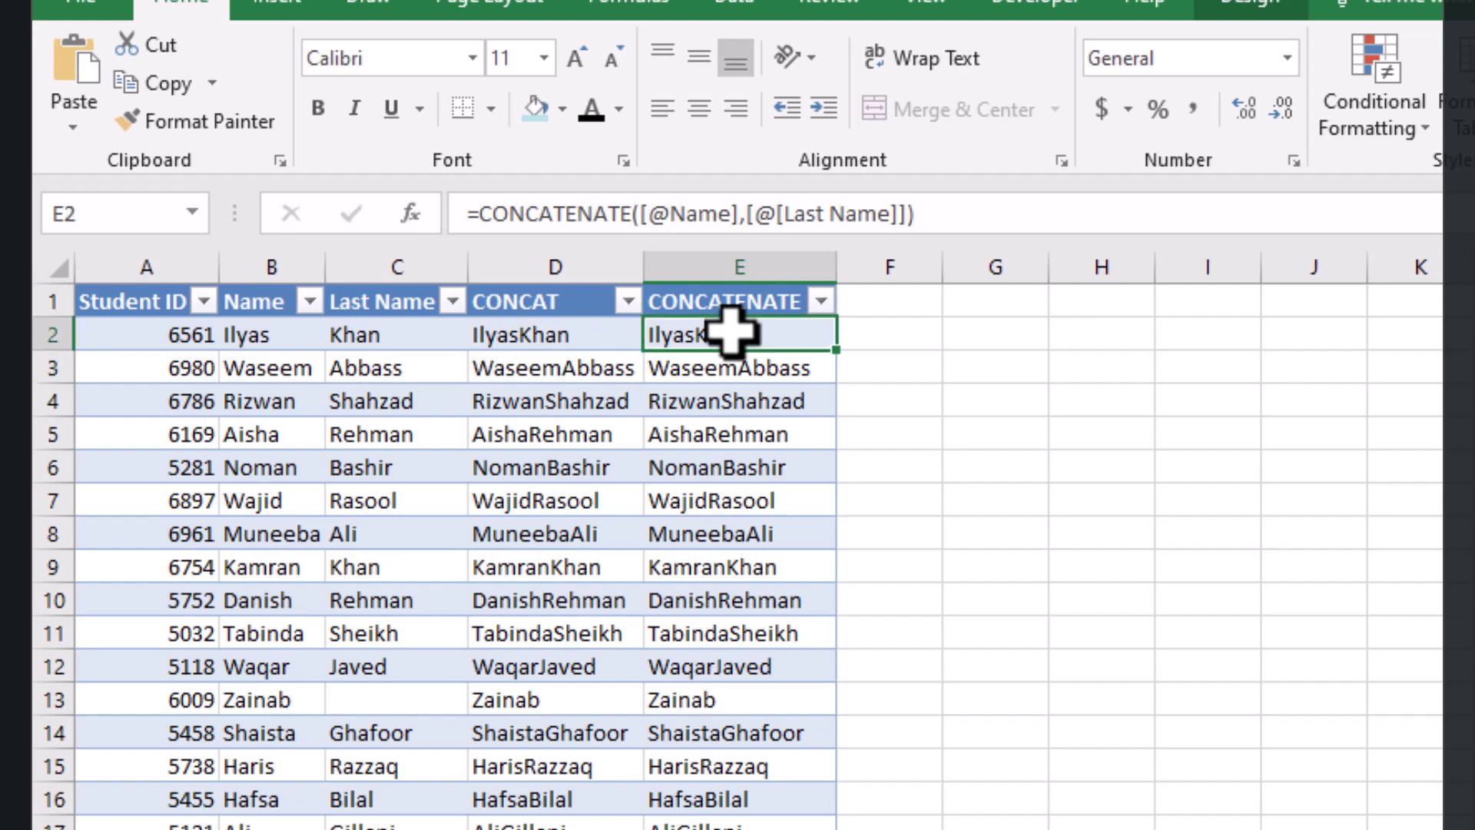
{"action": "left_click", "coordinate": [743, 214]}
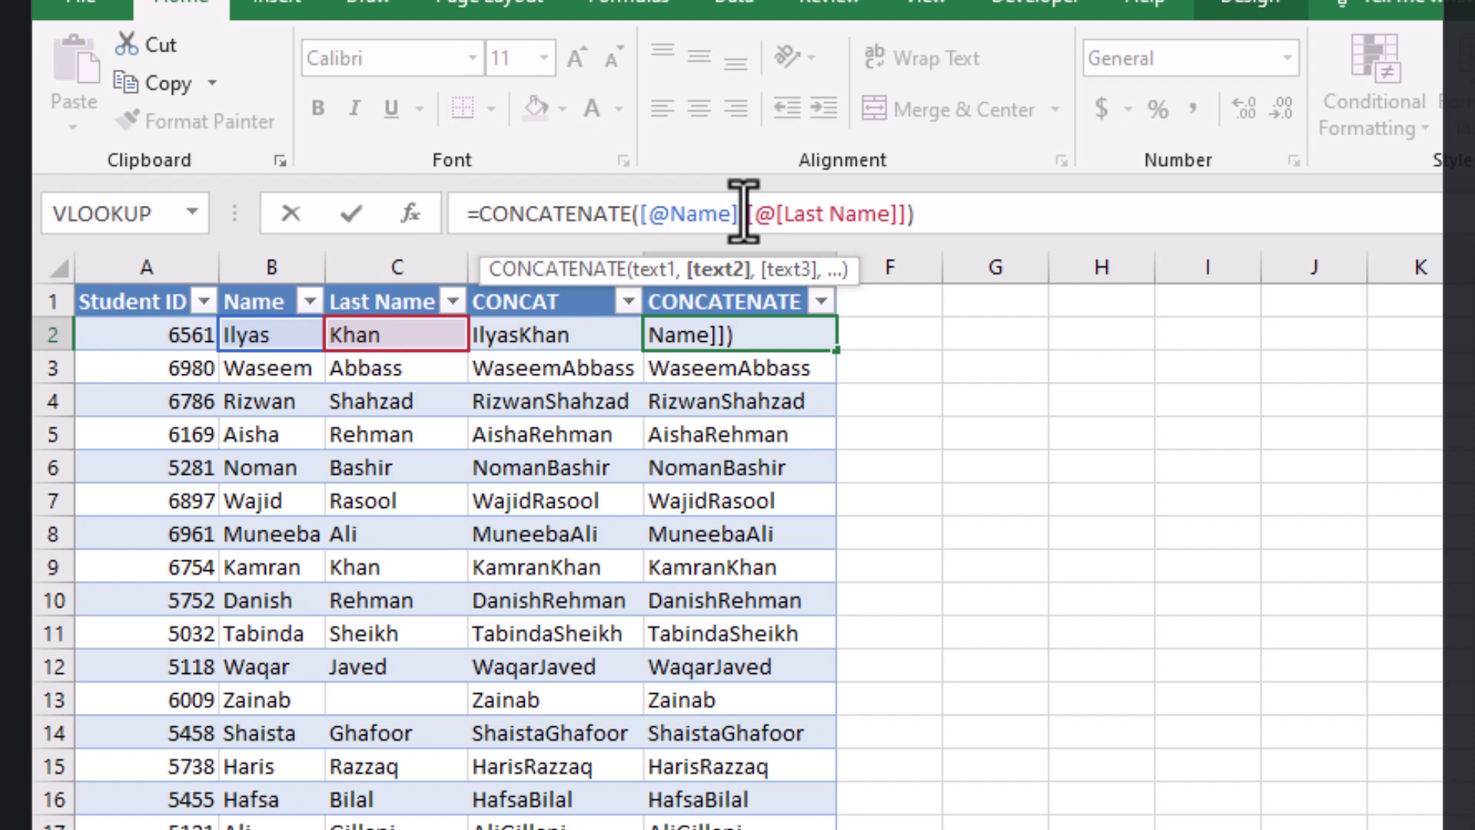
{"action": "key", "text": "BackSpace"}
{"action": "type", "text": "&"}
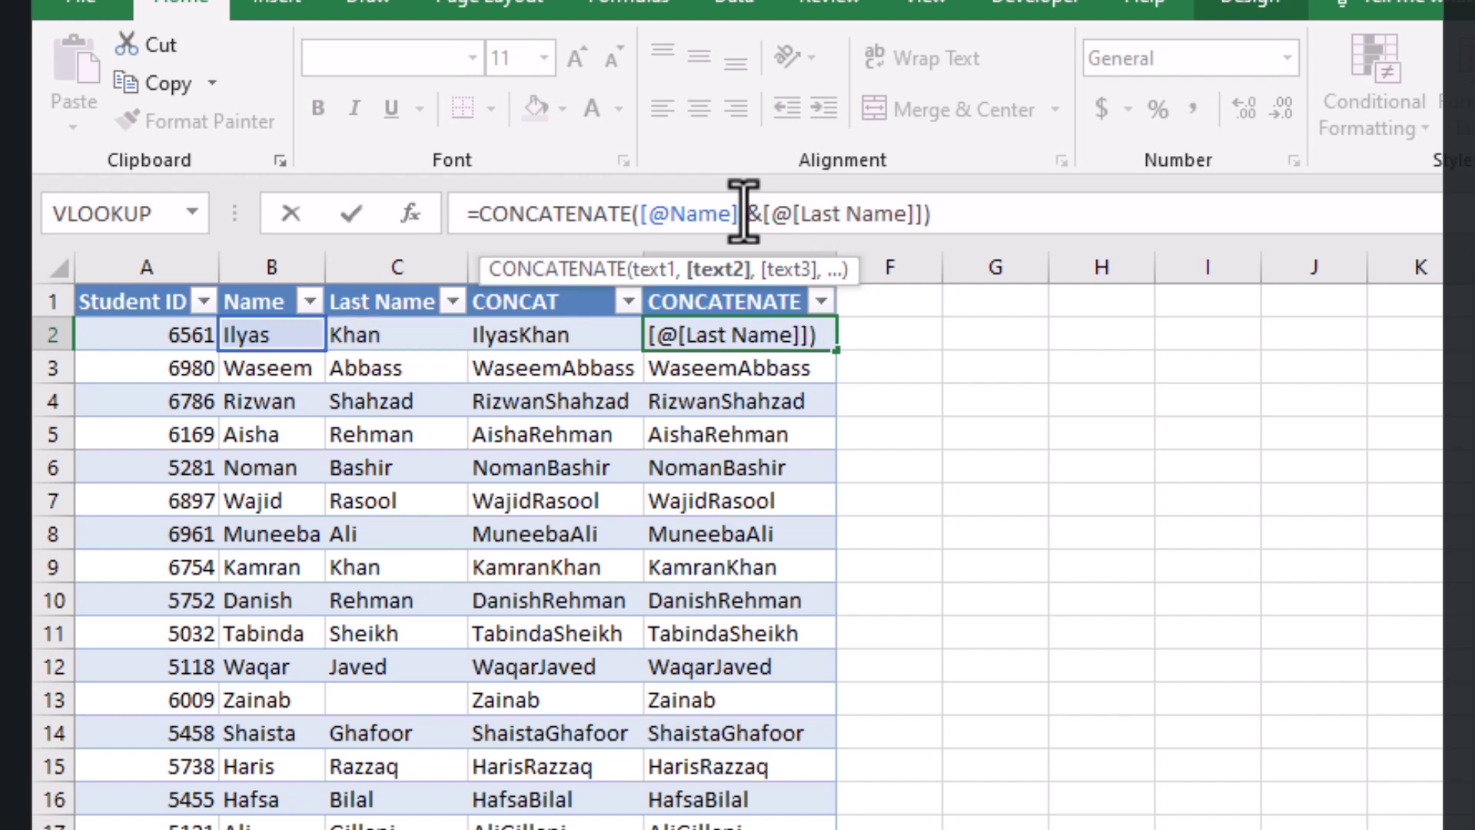
{"action": "type", "text": "\" "}
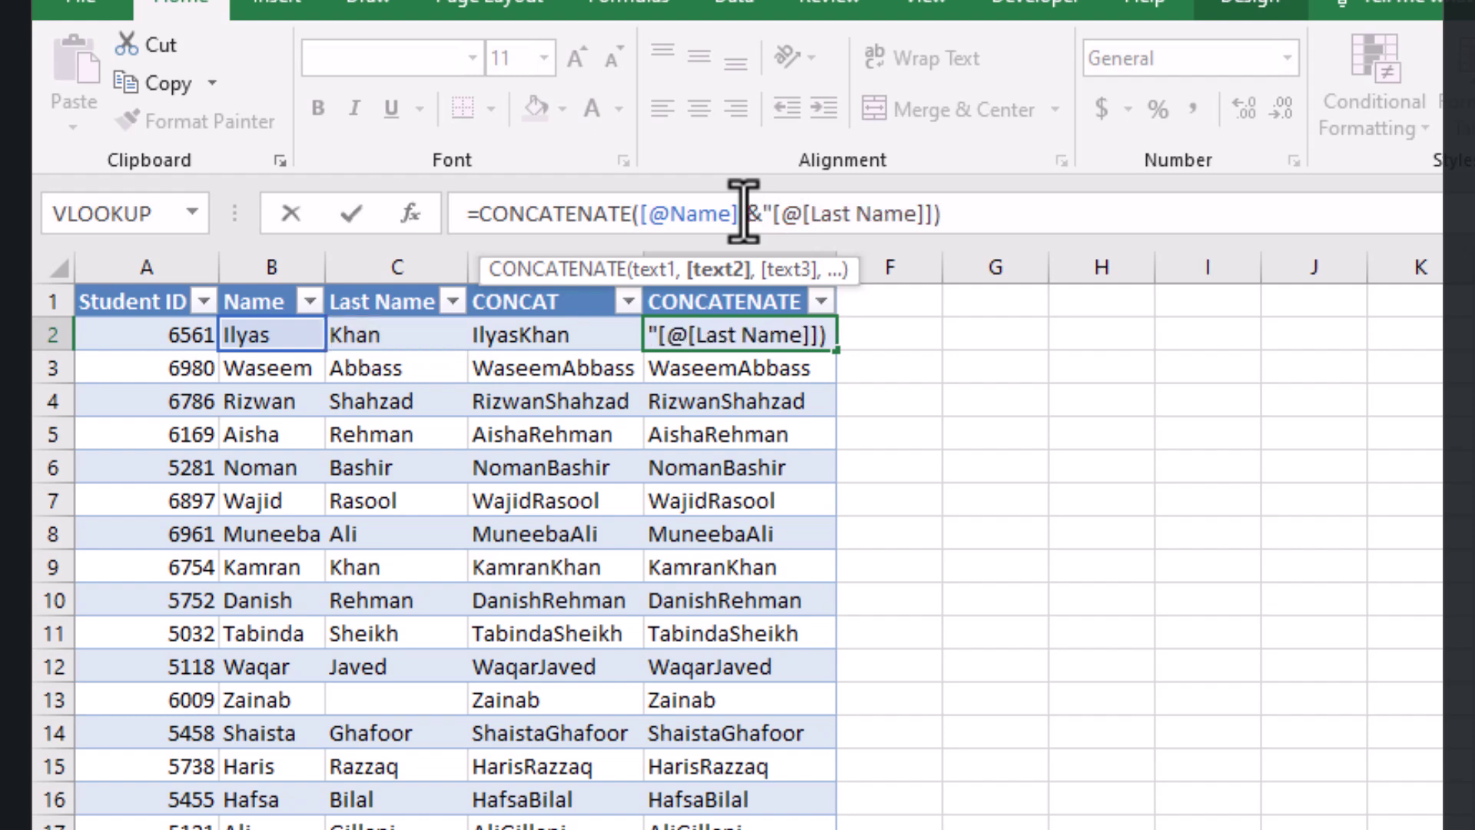
{"action": "type", "text": "\""}
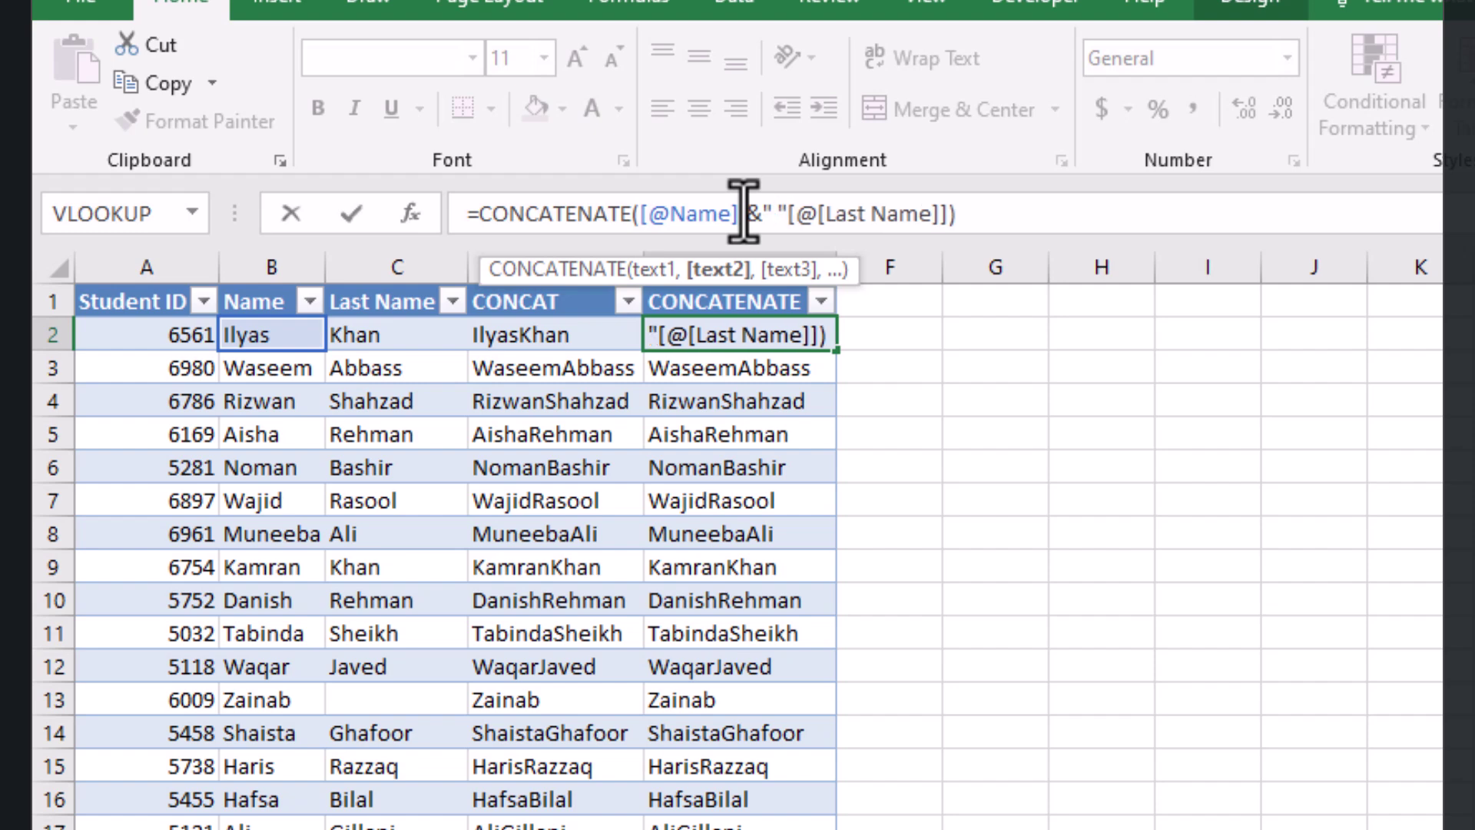
{"action": "type", "text": "&"}
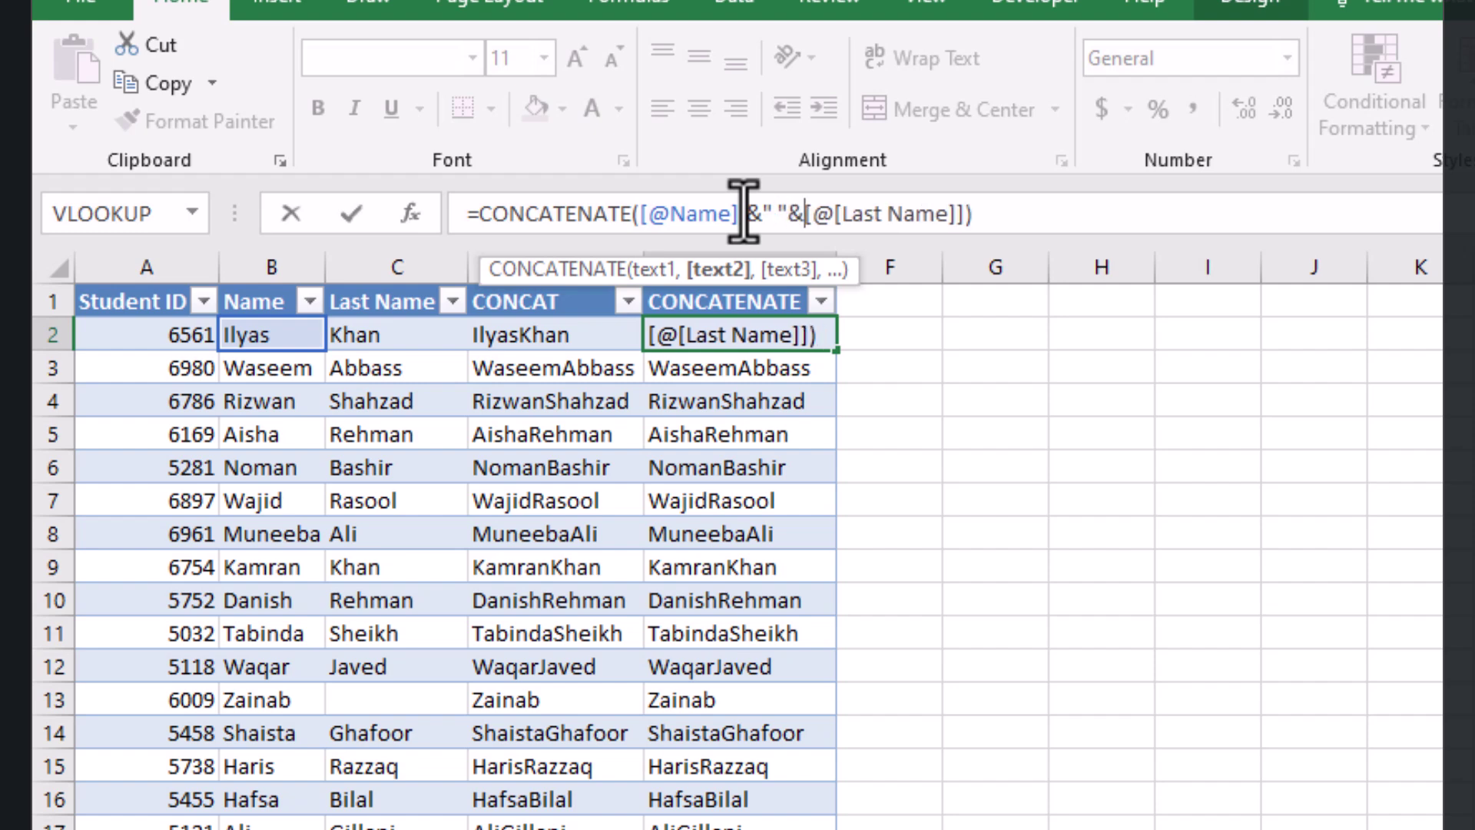
{"action": "type", "text": ","}
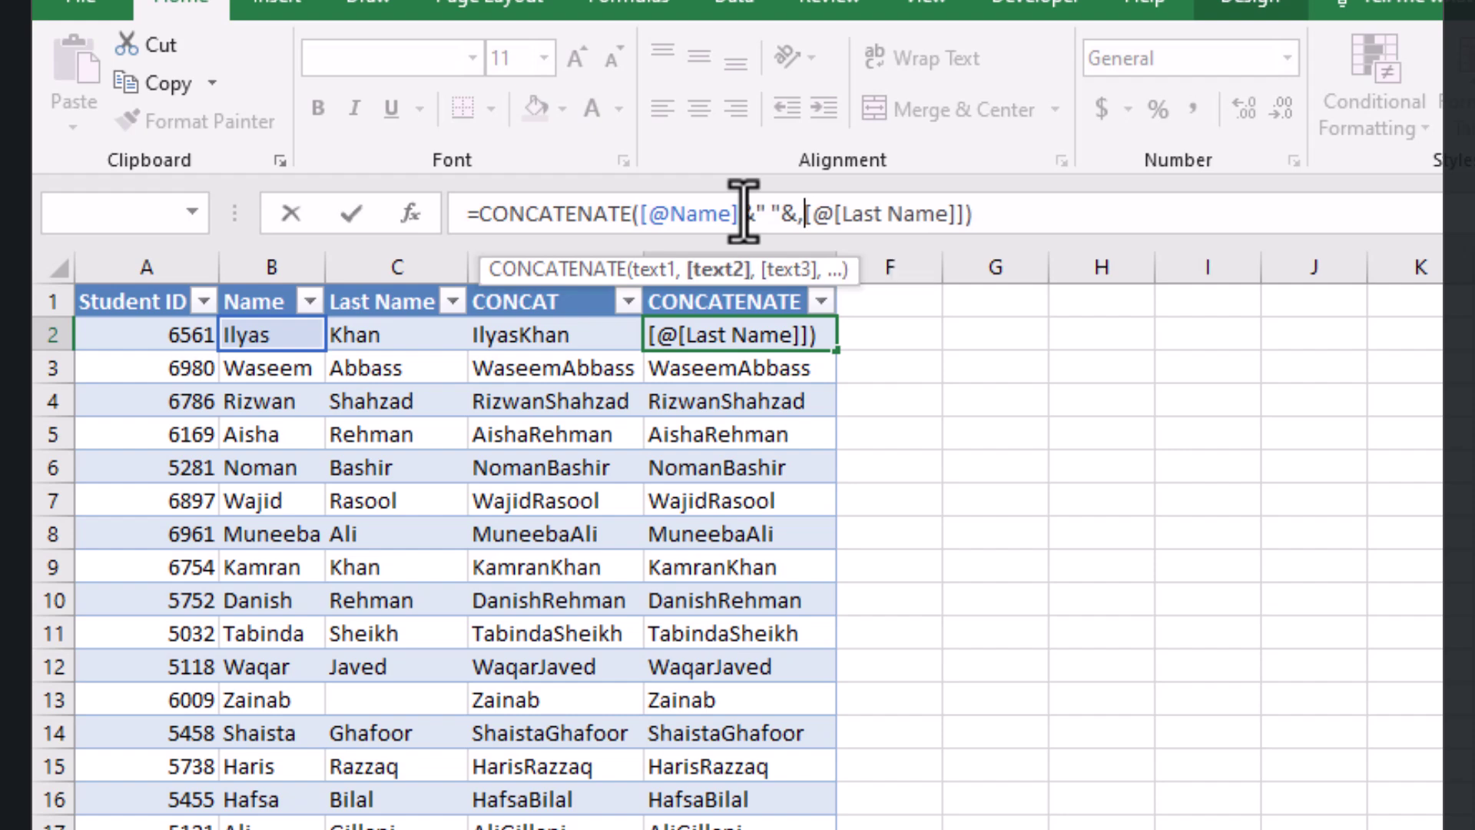
{"action": "key", "text": "BackSpace"}
{"action": "key", "text": "Return"}
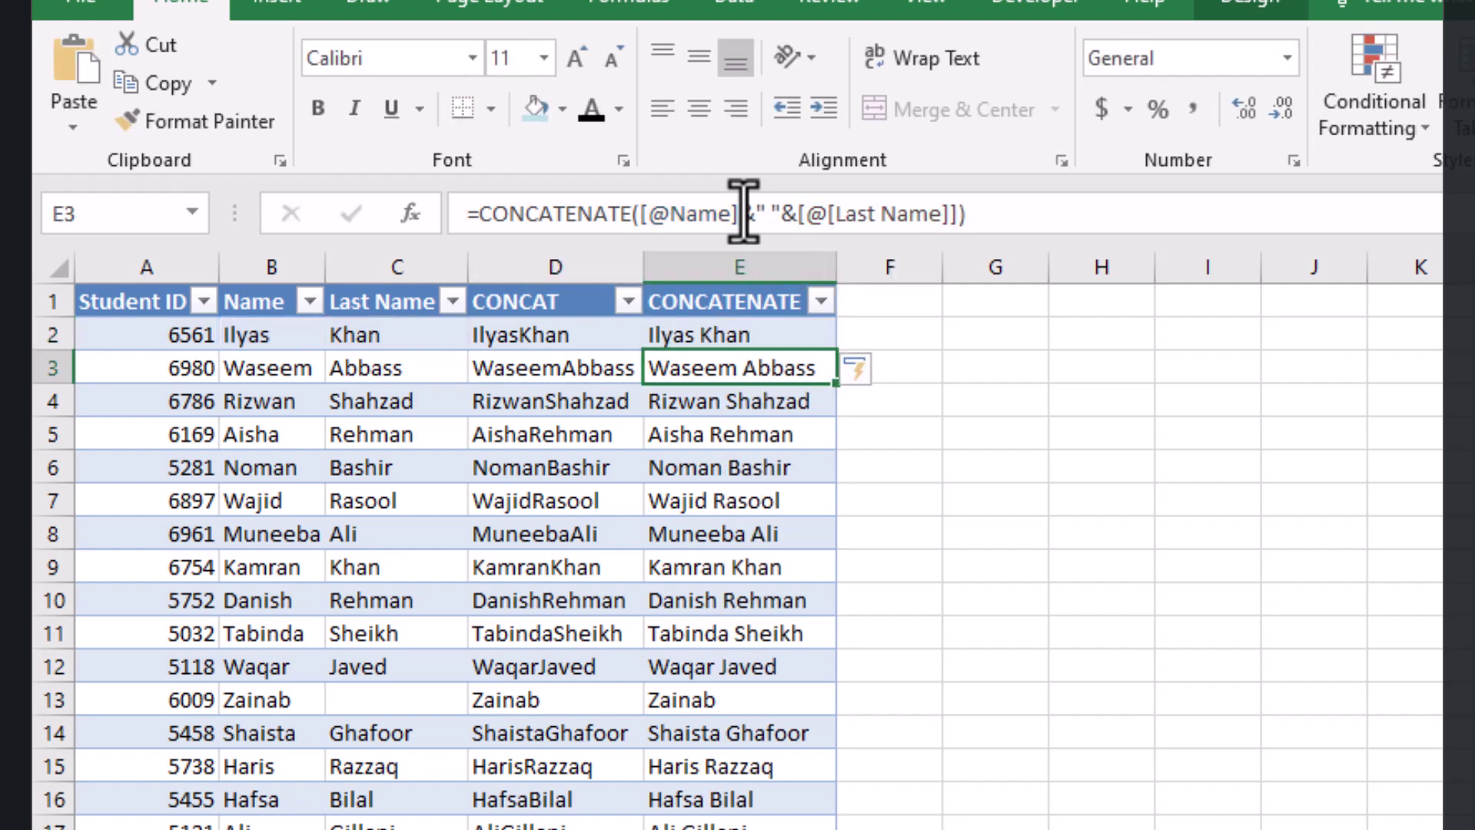
{"action": "left_click", "coordinate": [558, 324]}
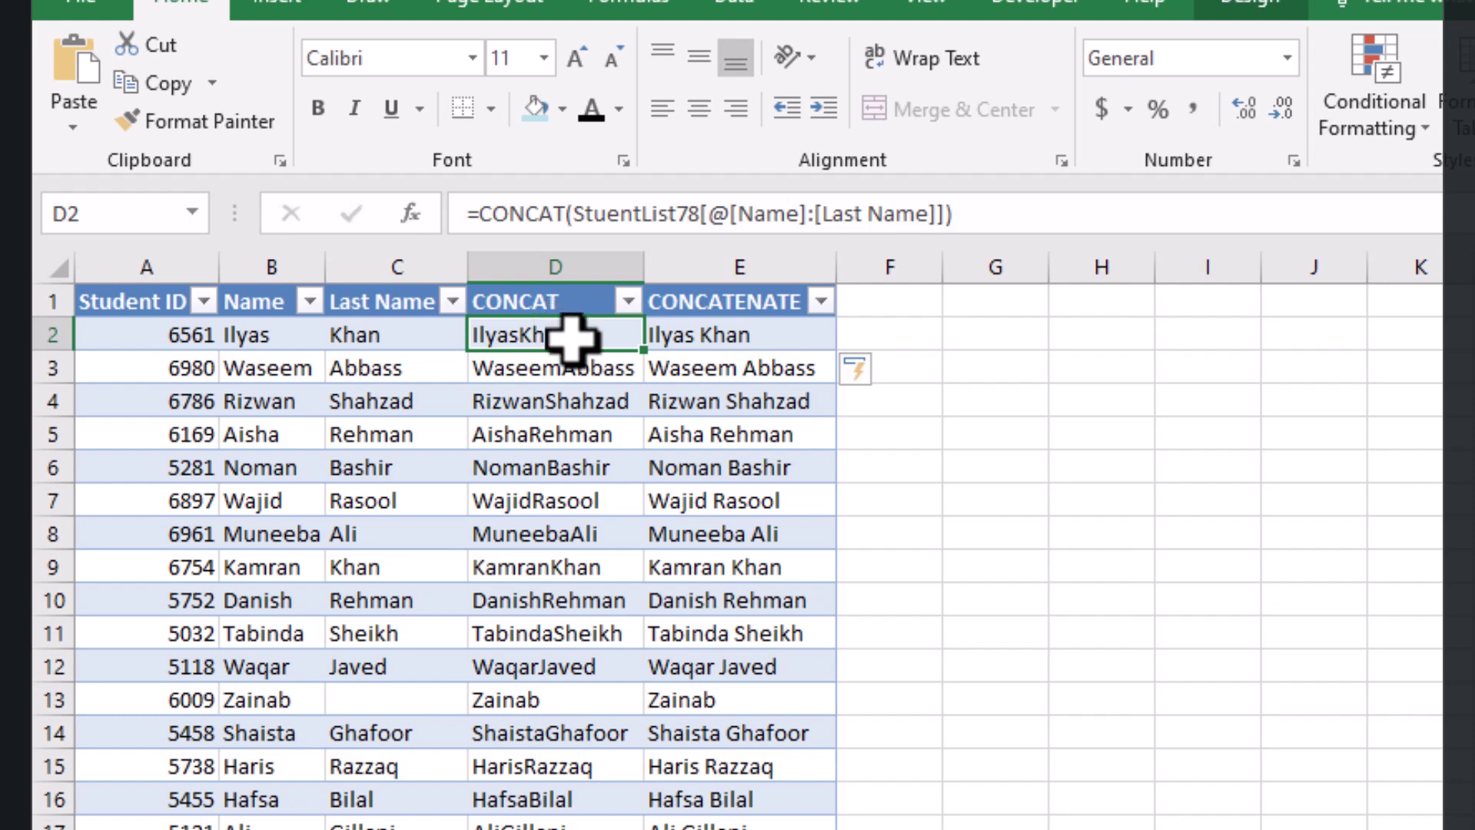
{"action": "type", "text": "="}
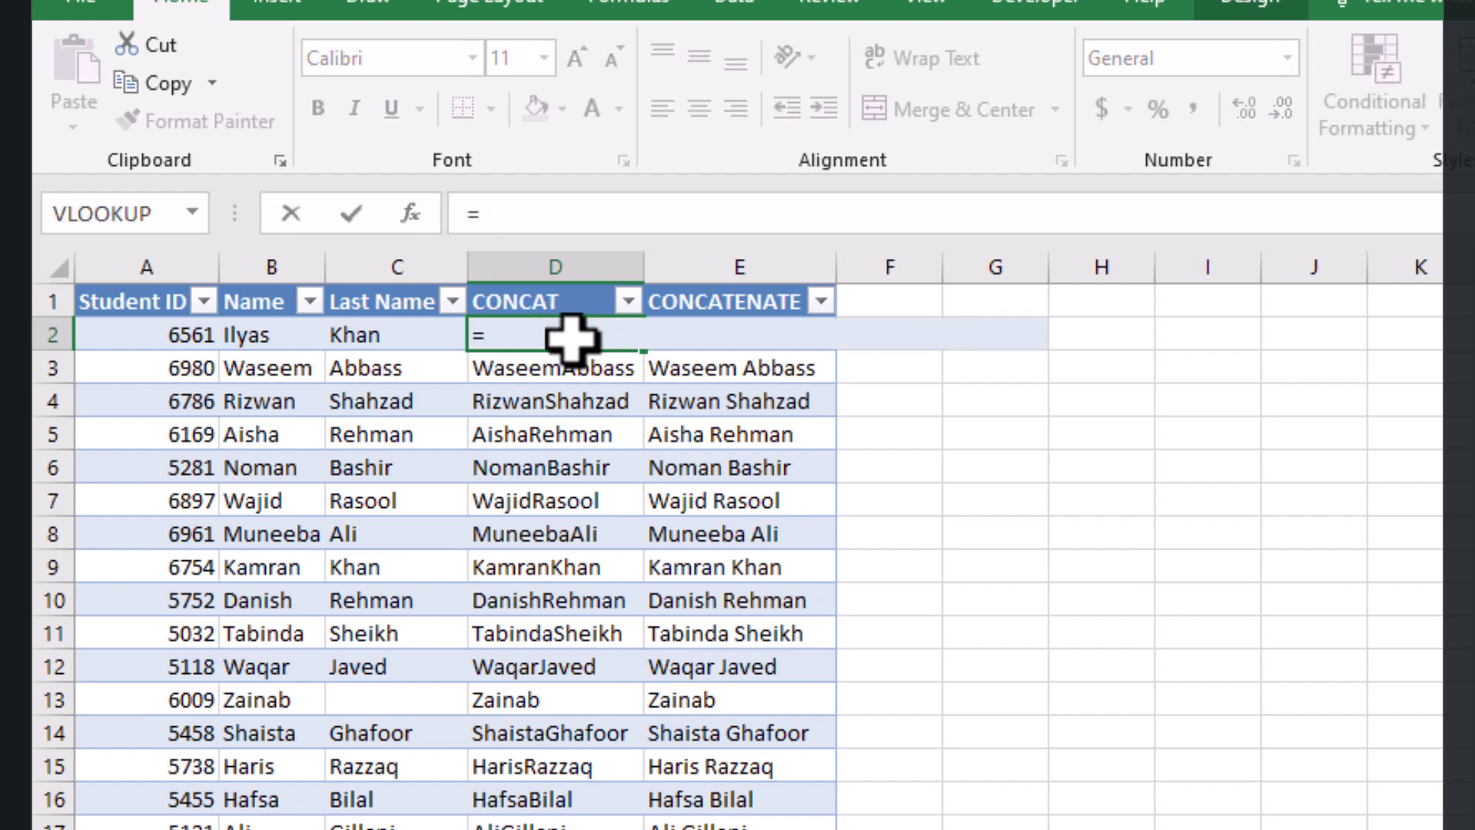
{"action": "type", "text": "CONCAT"}
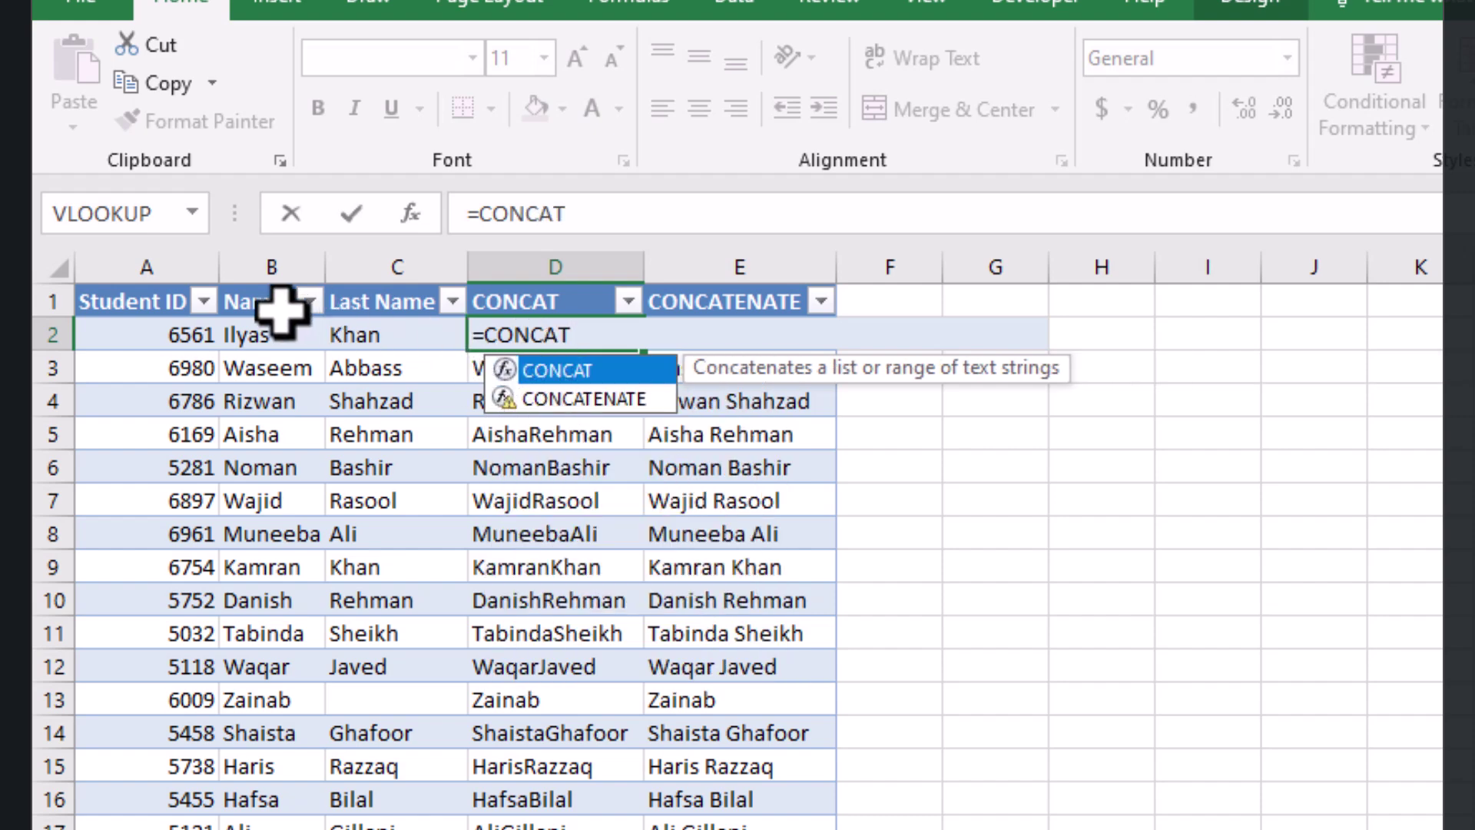
{"action": "type", "text": "("}
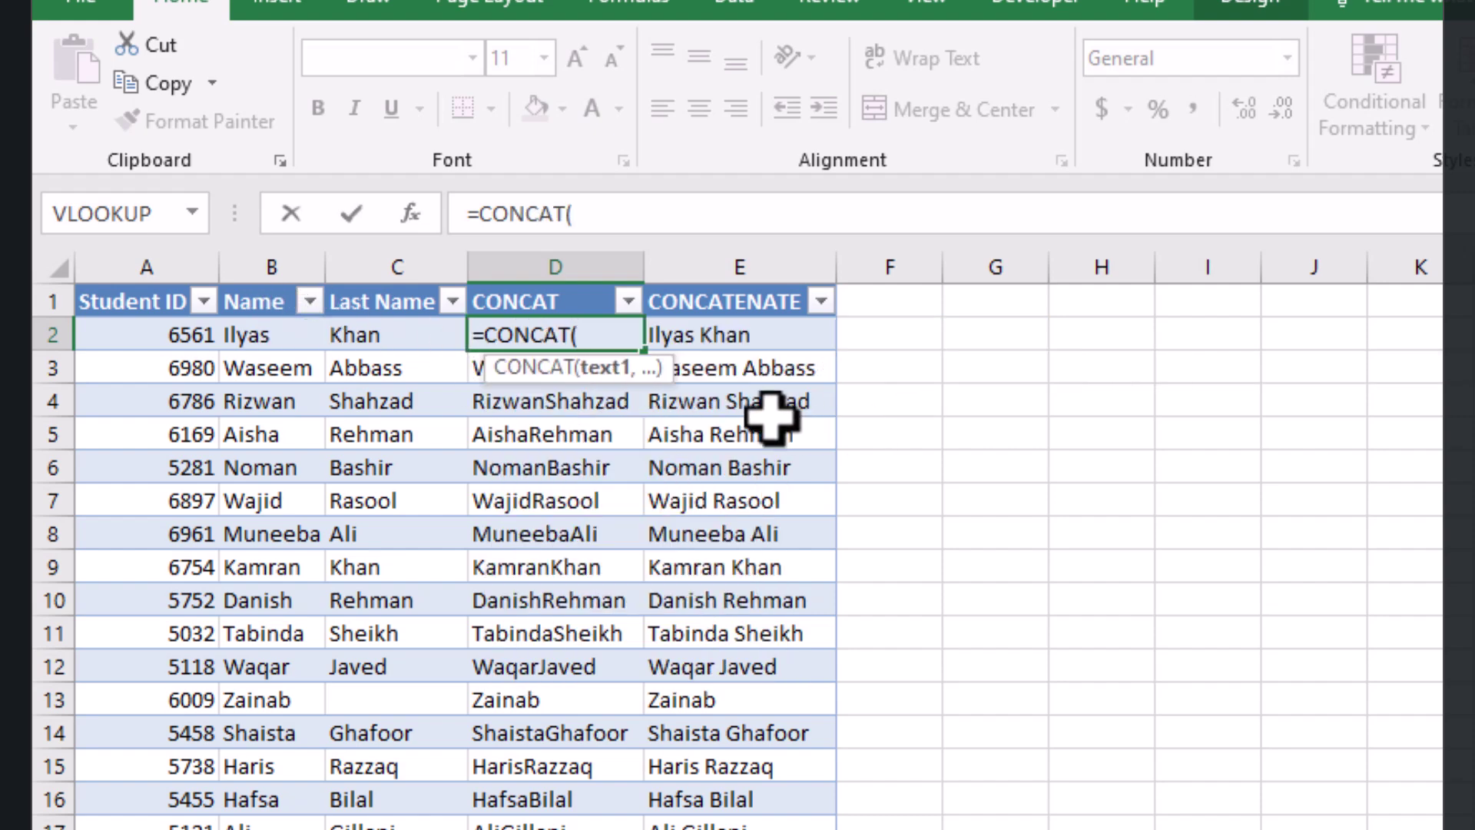
{"action": "left_click", "coordinate": [281, 338]}
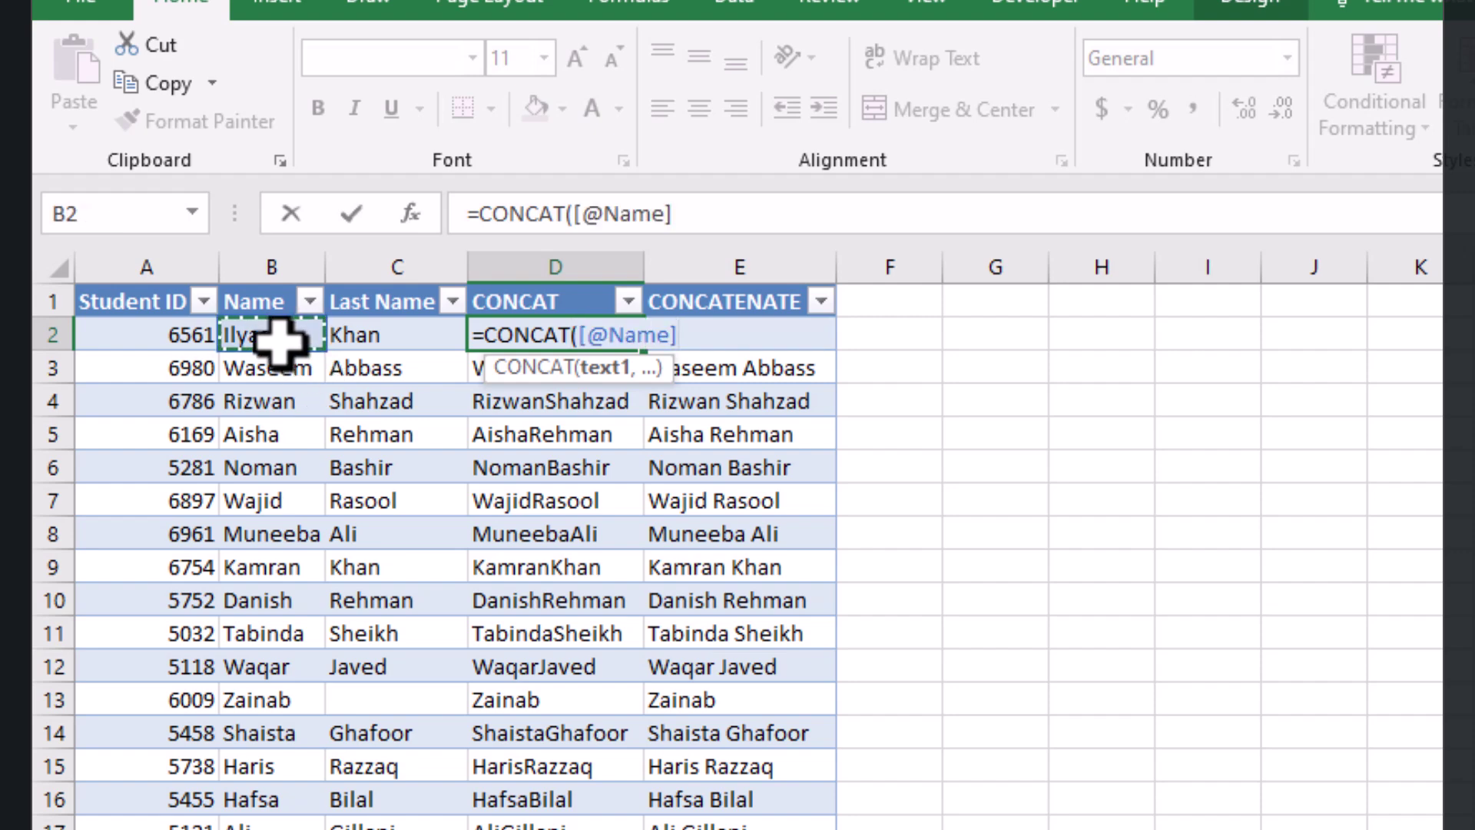
{"action": "type", "text": "&"}
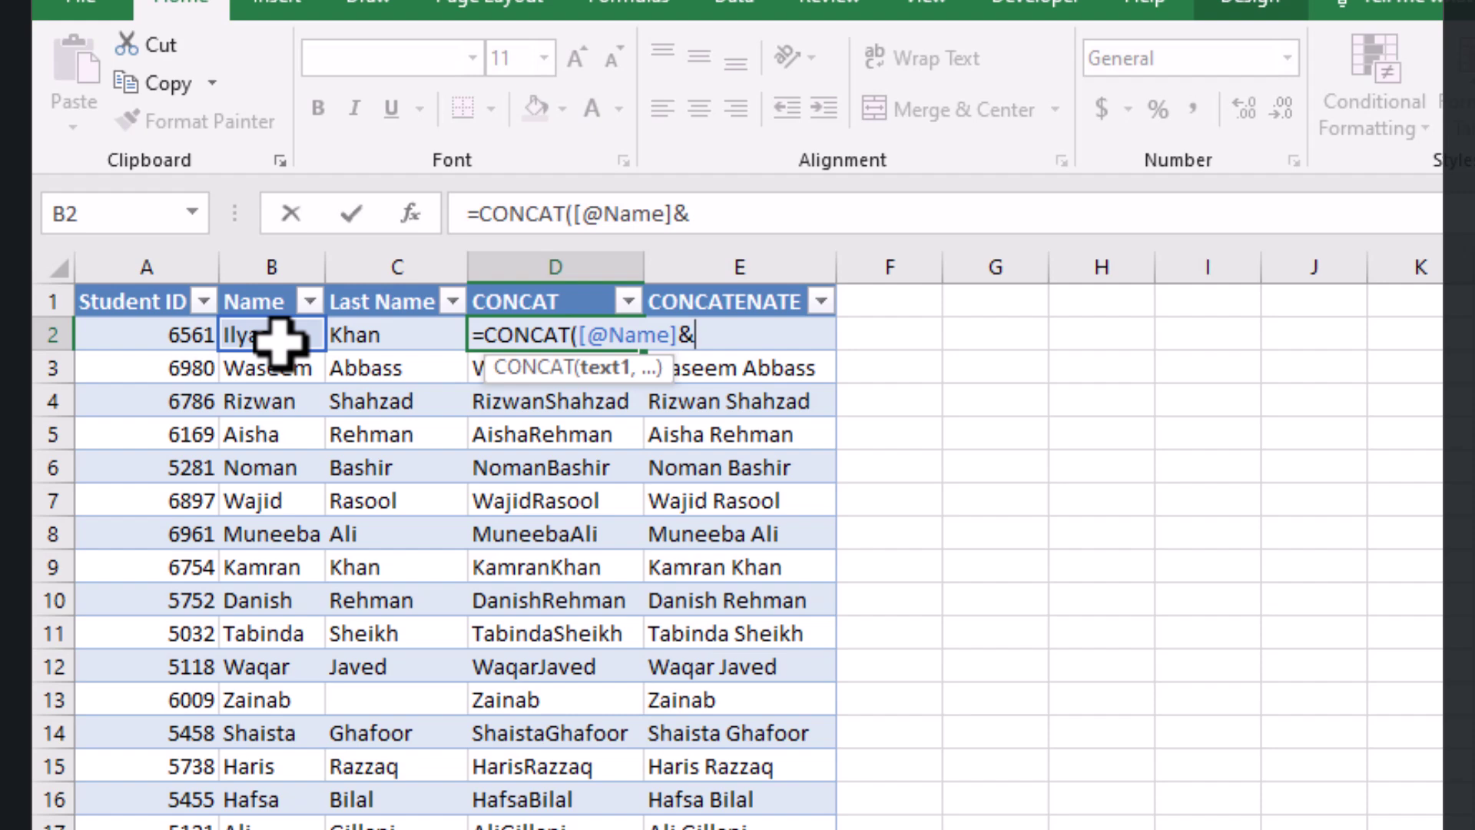
{"action": "type", "text": "\" \"&"}
{"action": "left_click", "coordinate": [352, 338]}
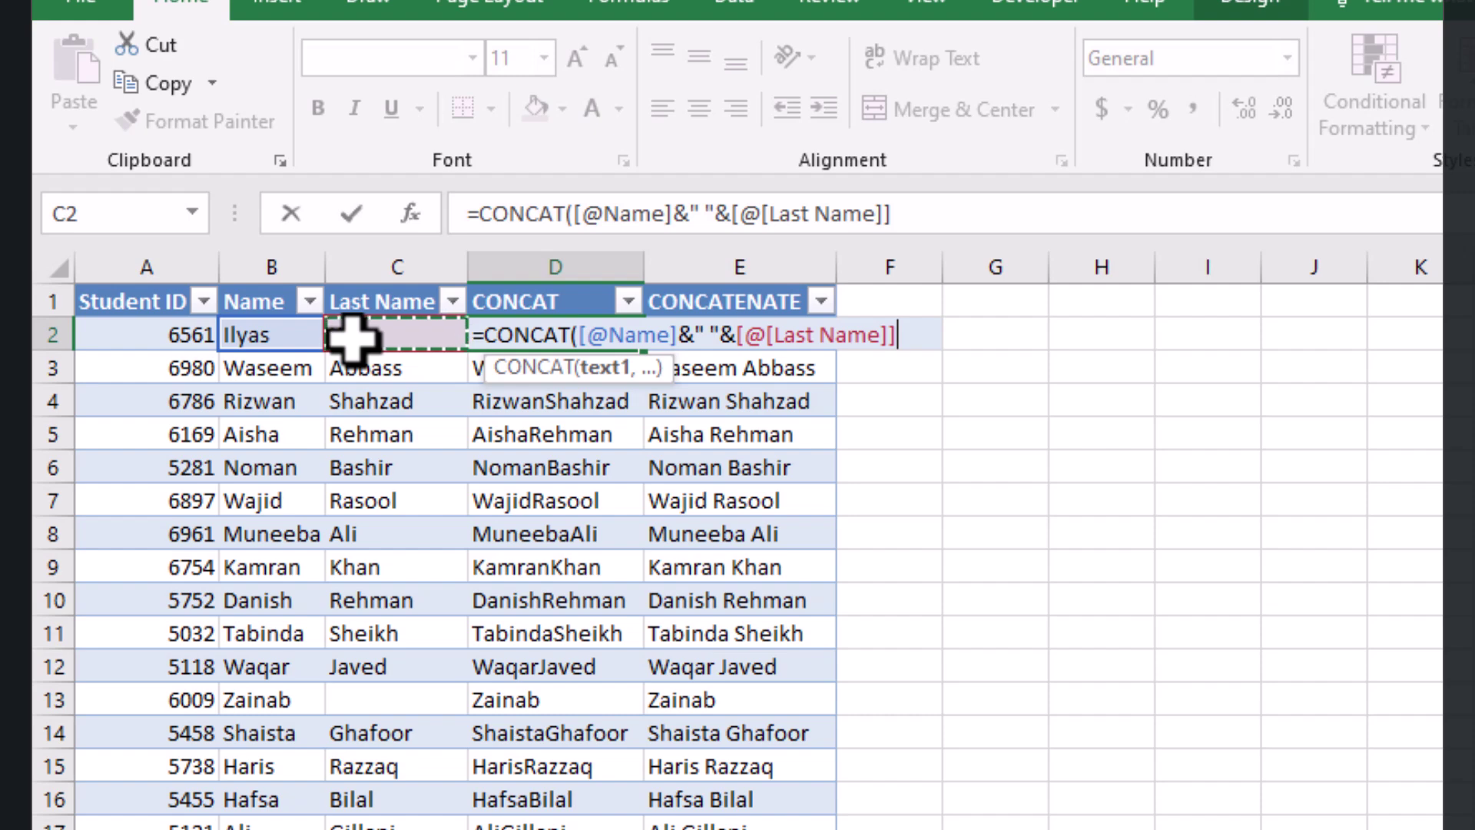
{"action": "type", "text": ")"}
{"action": "key", "text": "Return"}
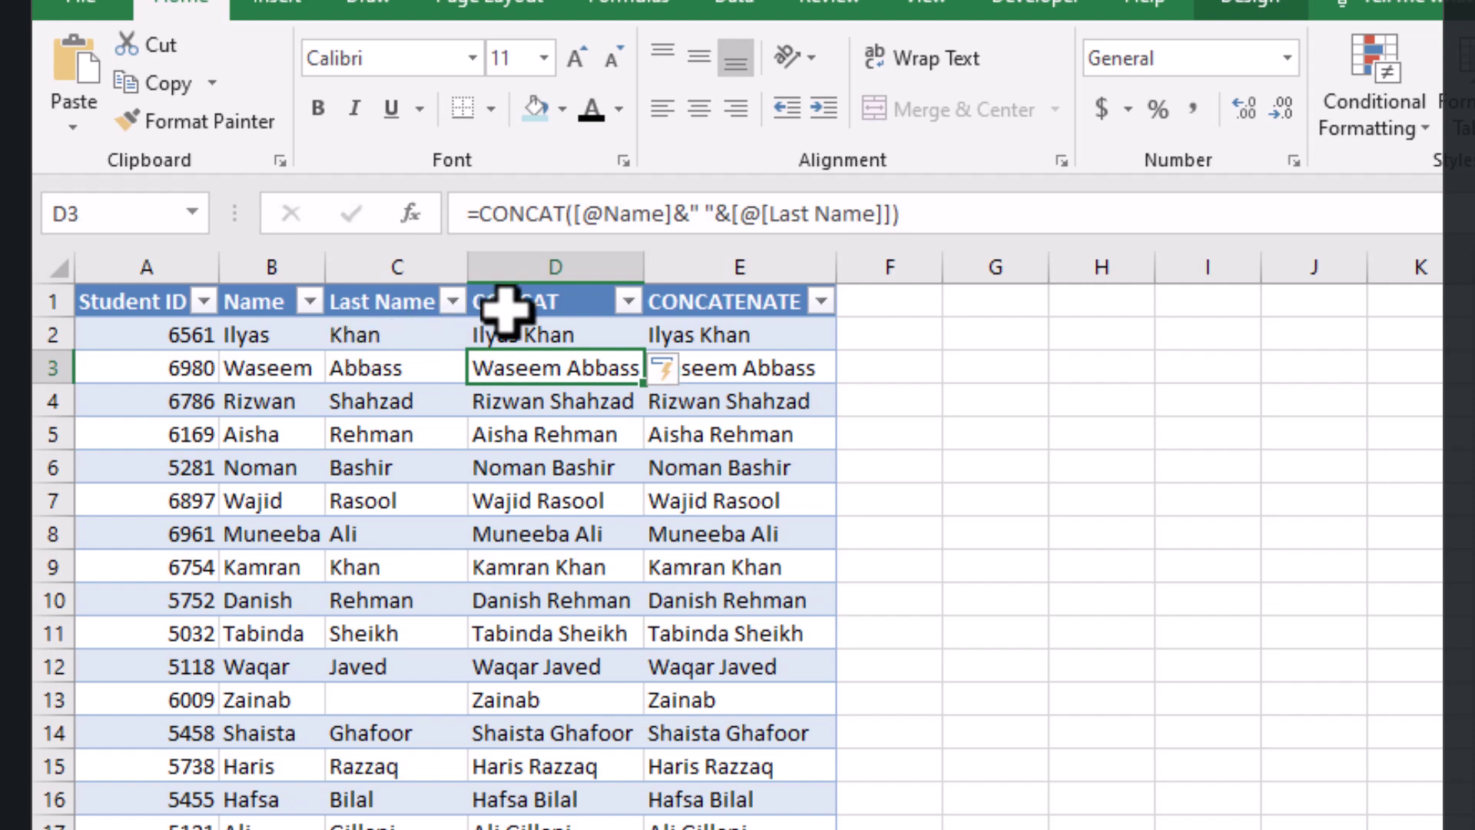
{"action": "double_click", "coordinate": [646, 266]}
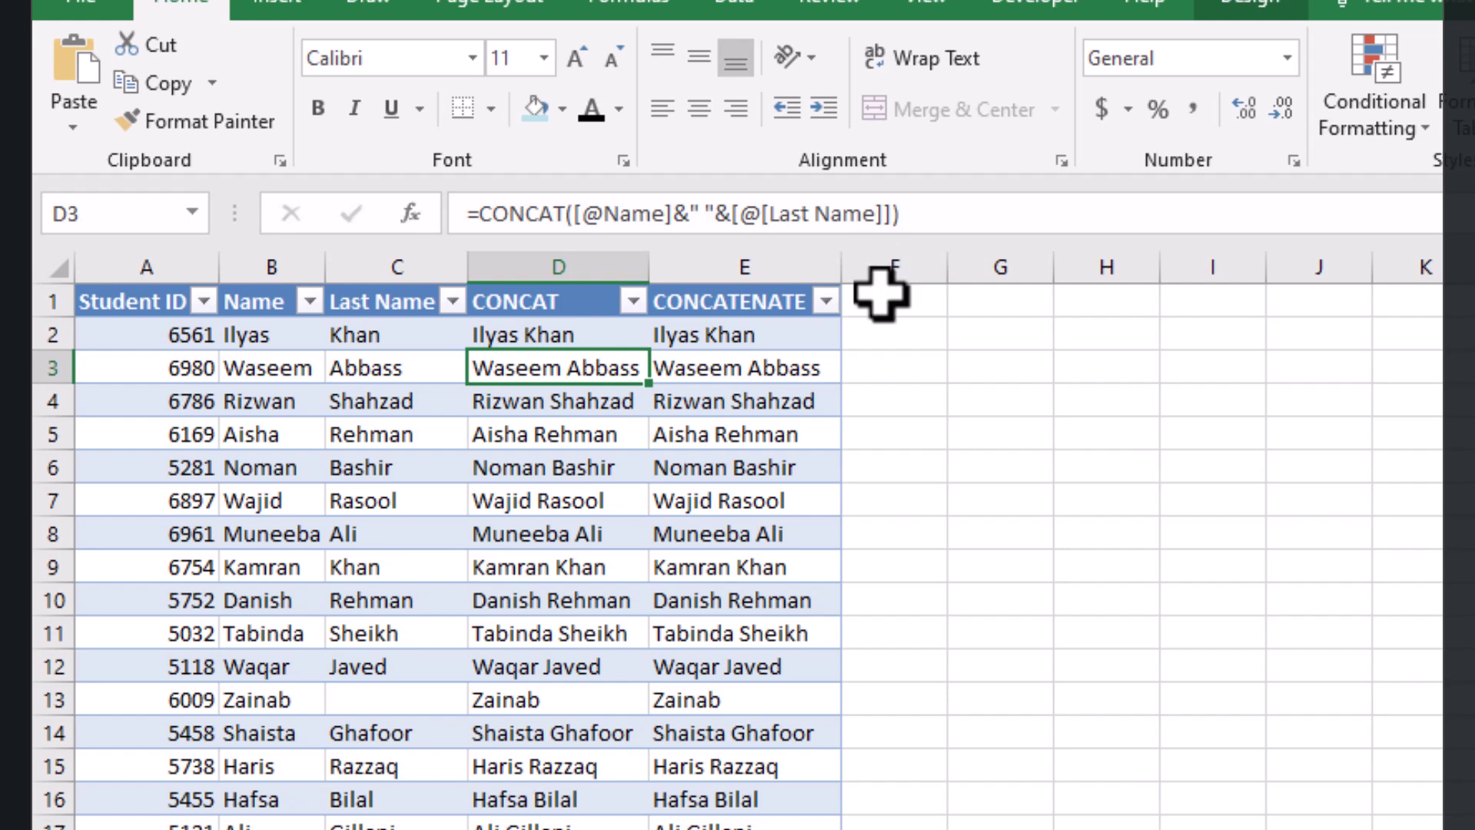
{"action": "left_click", "coordinate": [880, 322]}
{"action": "type", "text": "=c"}
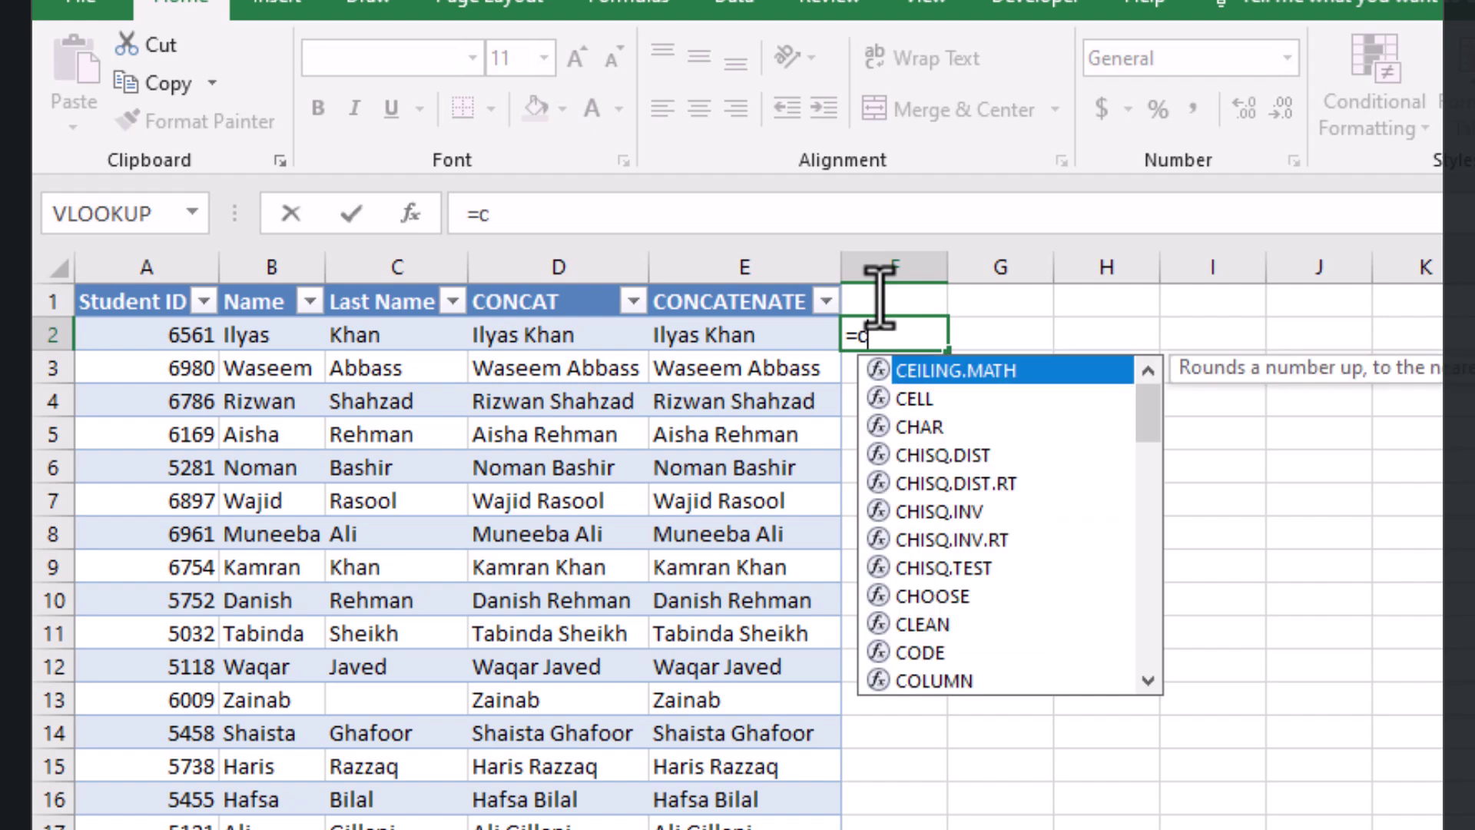
{"action": "type", "text": "on"}
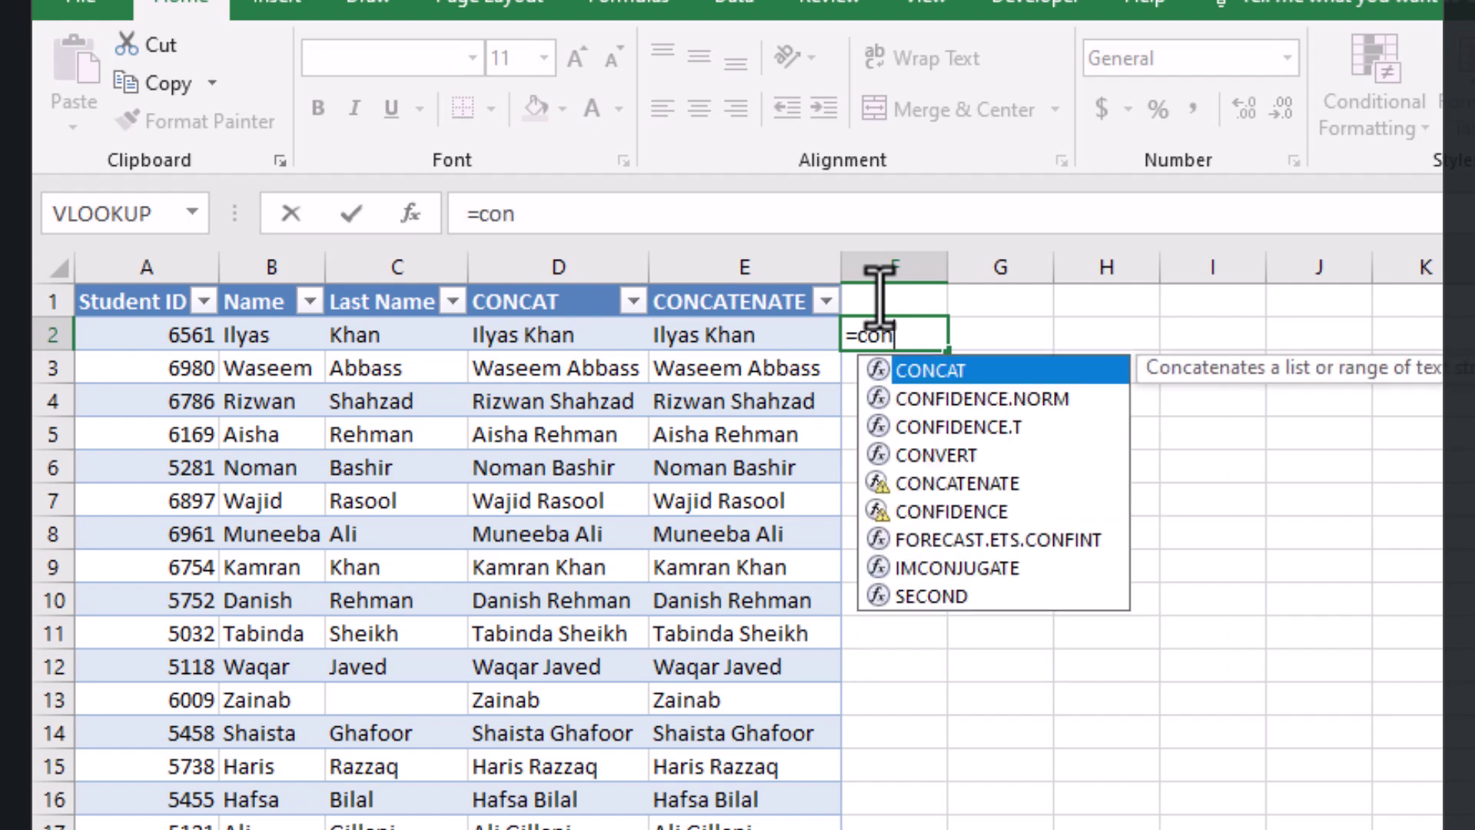
{"action": "key", "text": "Escape"}
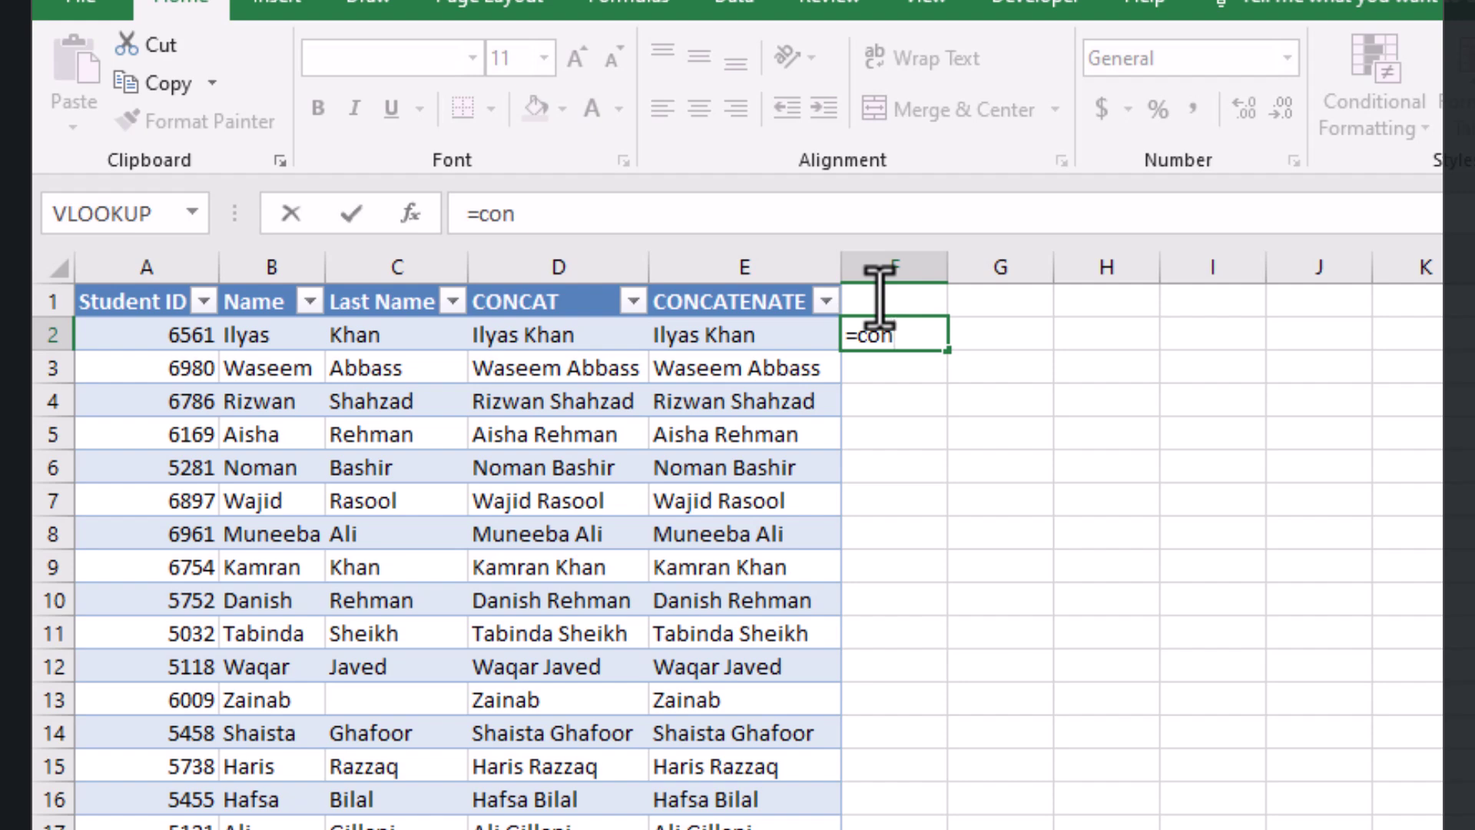
{"action": "type", "text": "c"}
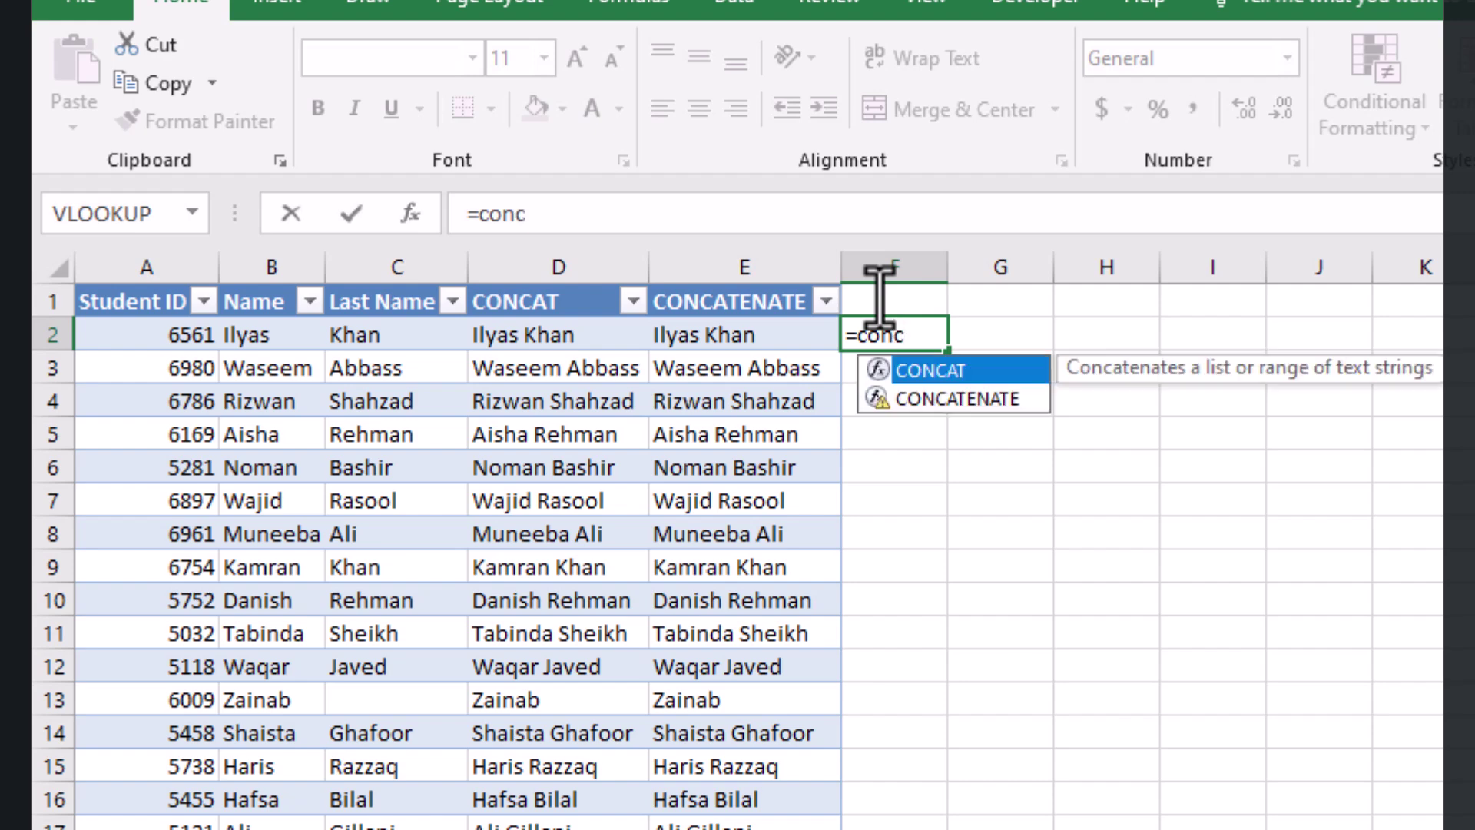
{"action": "key", "text": "Tab"}
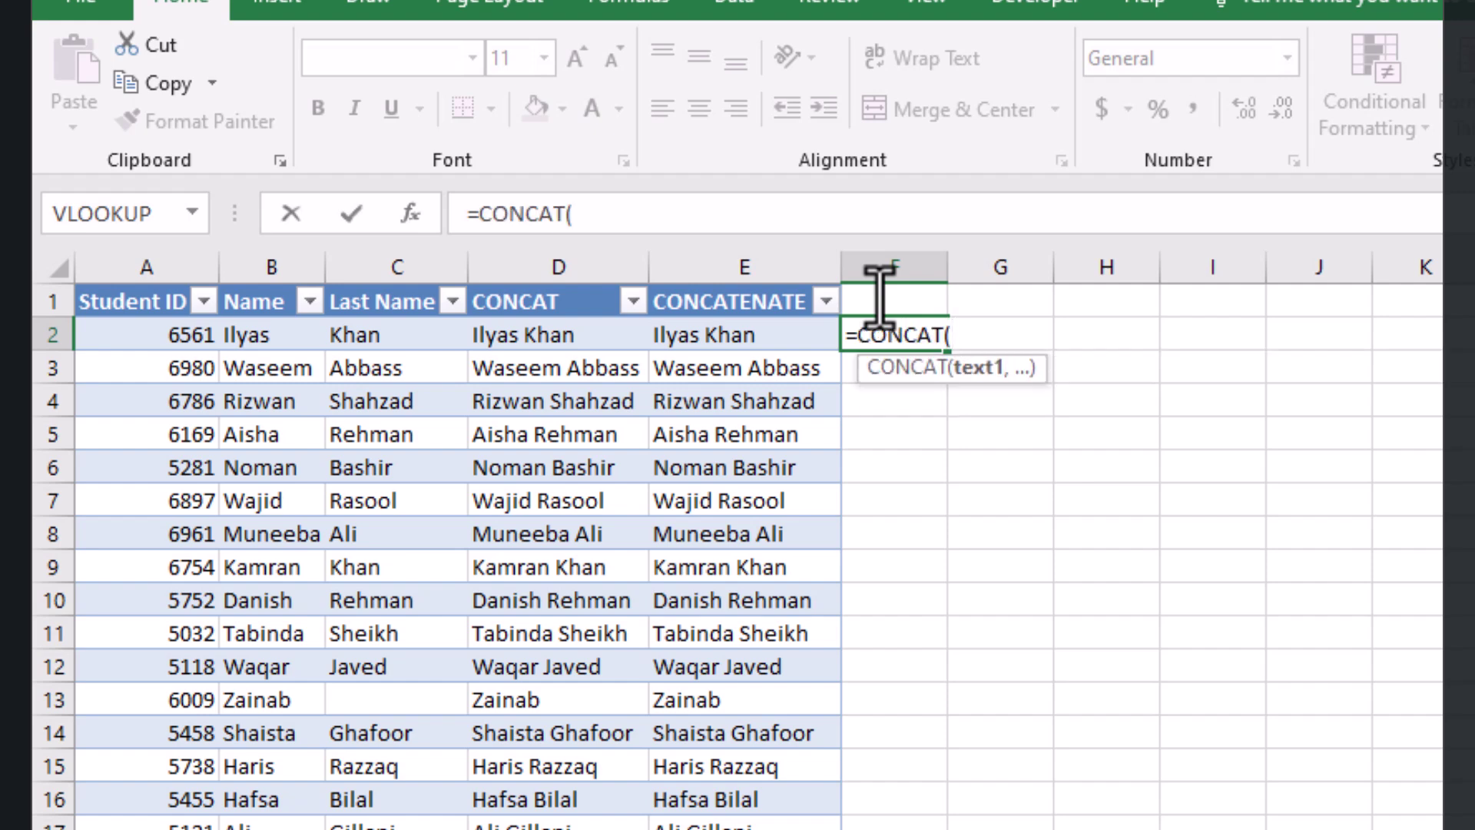
{"action": "left_click", "coordinate": [402, 338]}
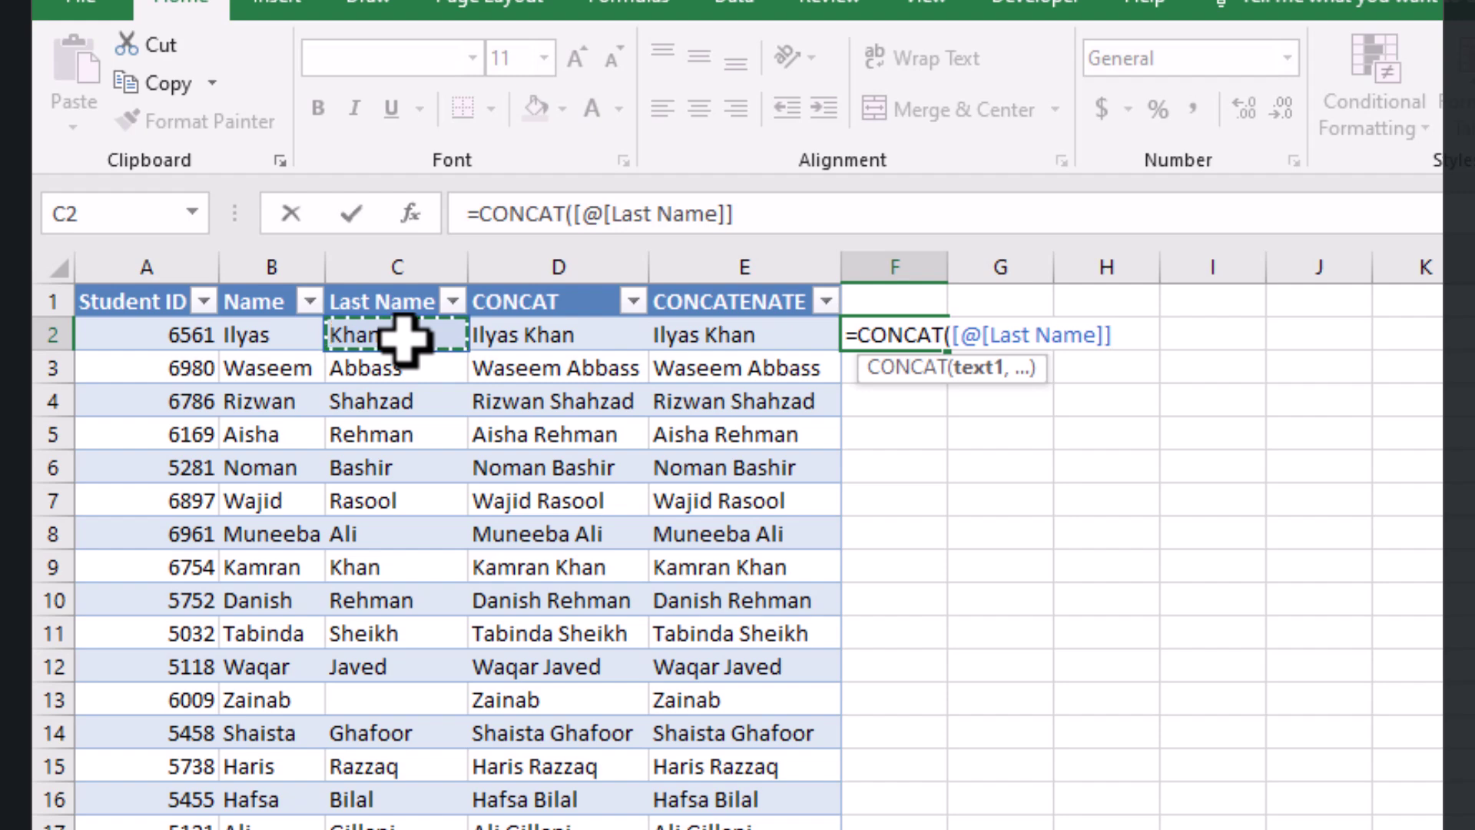
{"action": "type", "text": "& \""}
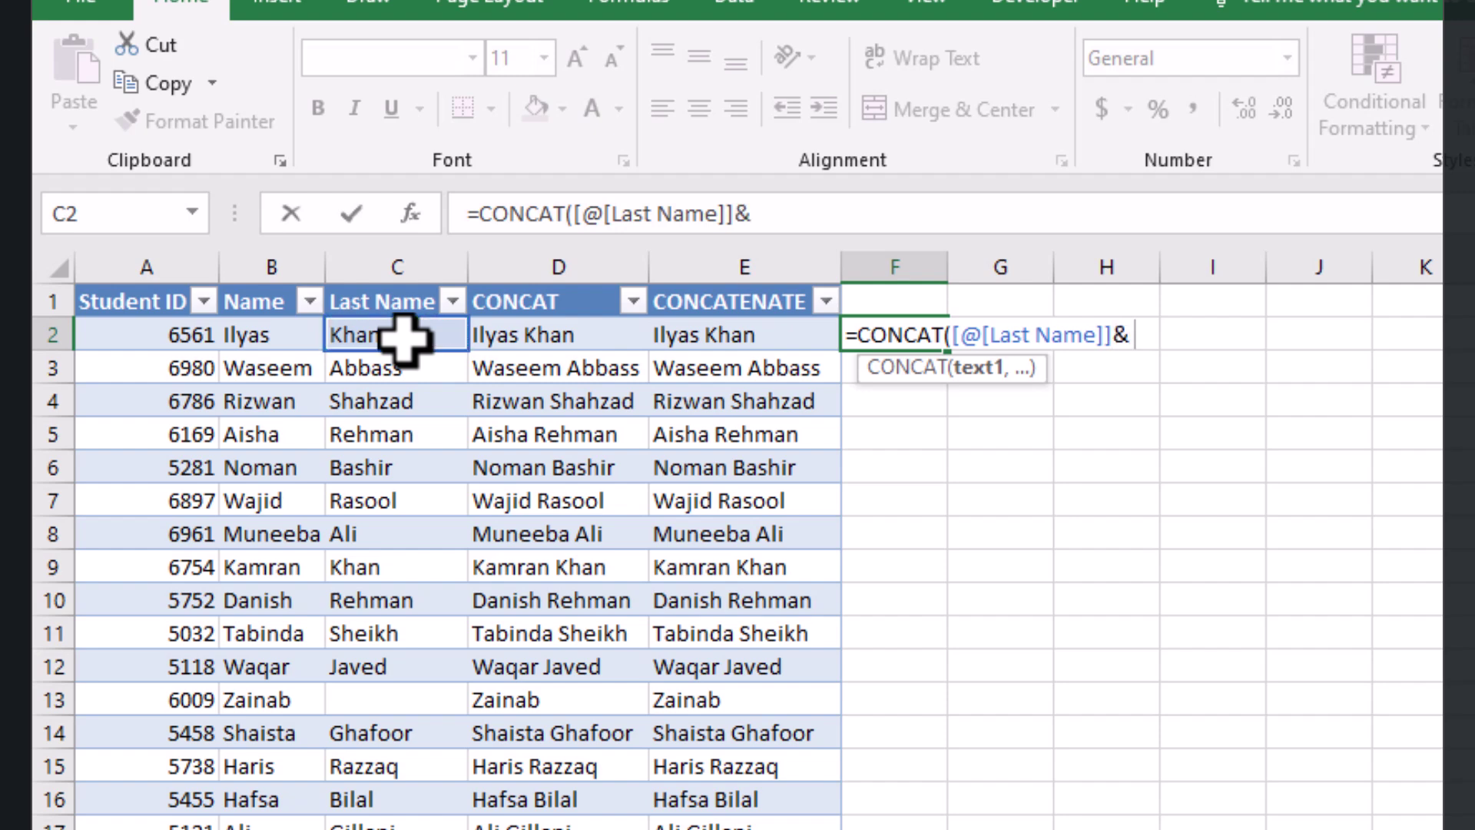
{"action": "key", "text": "BackSpace"}
{"action": "key", "text": "BackSpace"}
{"action": "type", "text": "\" \"&"}
{"action": "left_click", "coordinate": [274, 340]}
{"action": "type", "text": ")"}
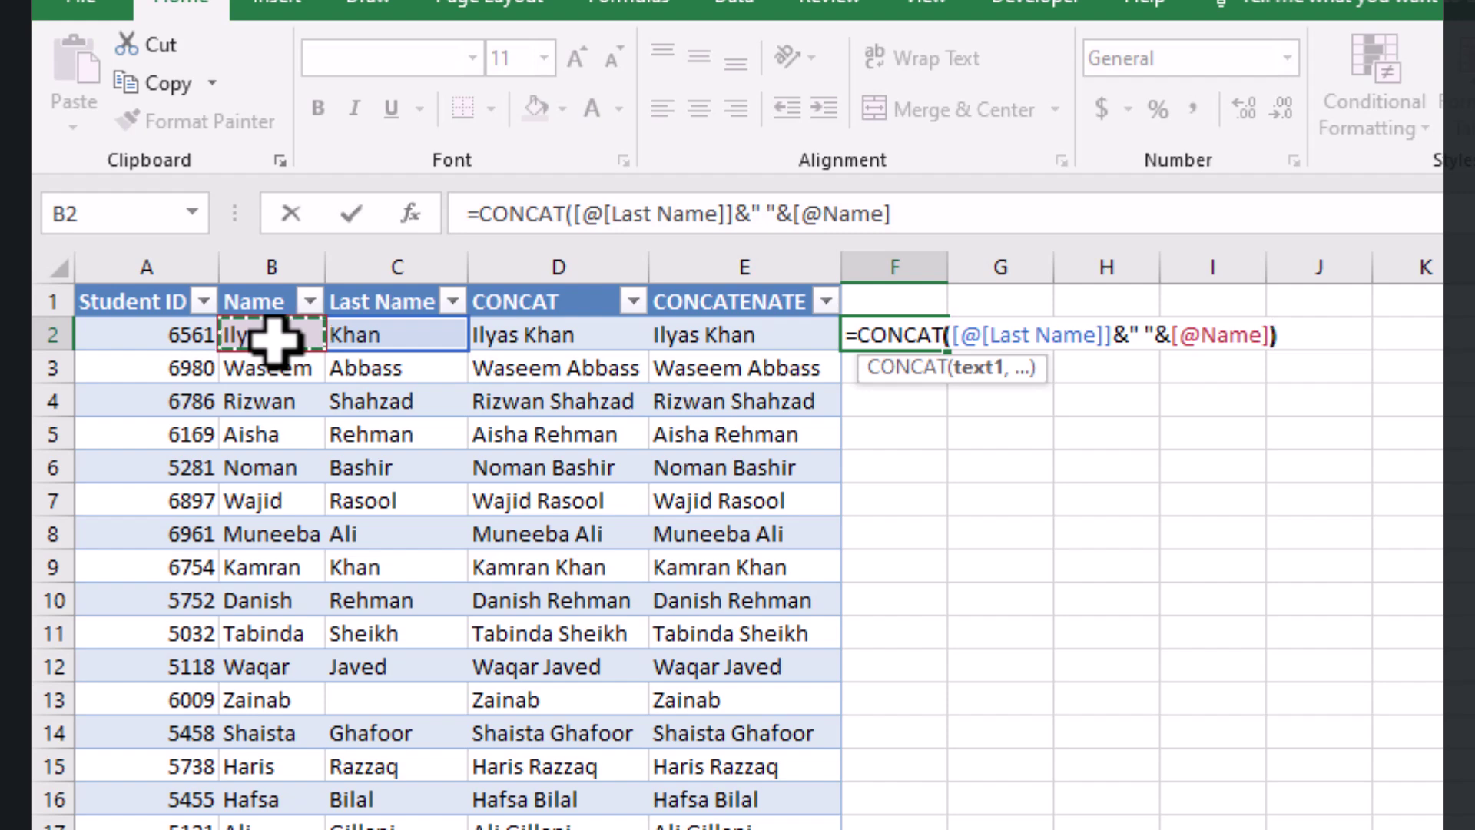
{"action": "key", "text": "Return"}
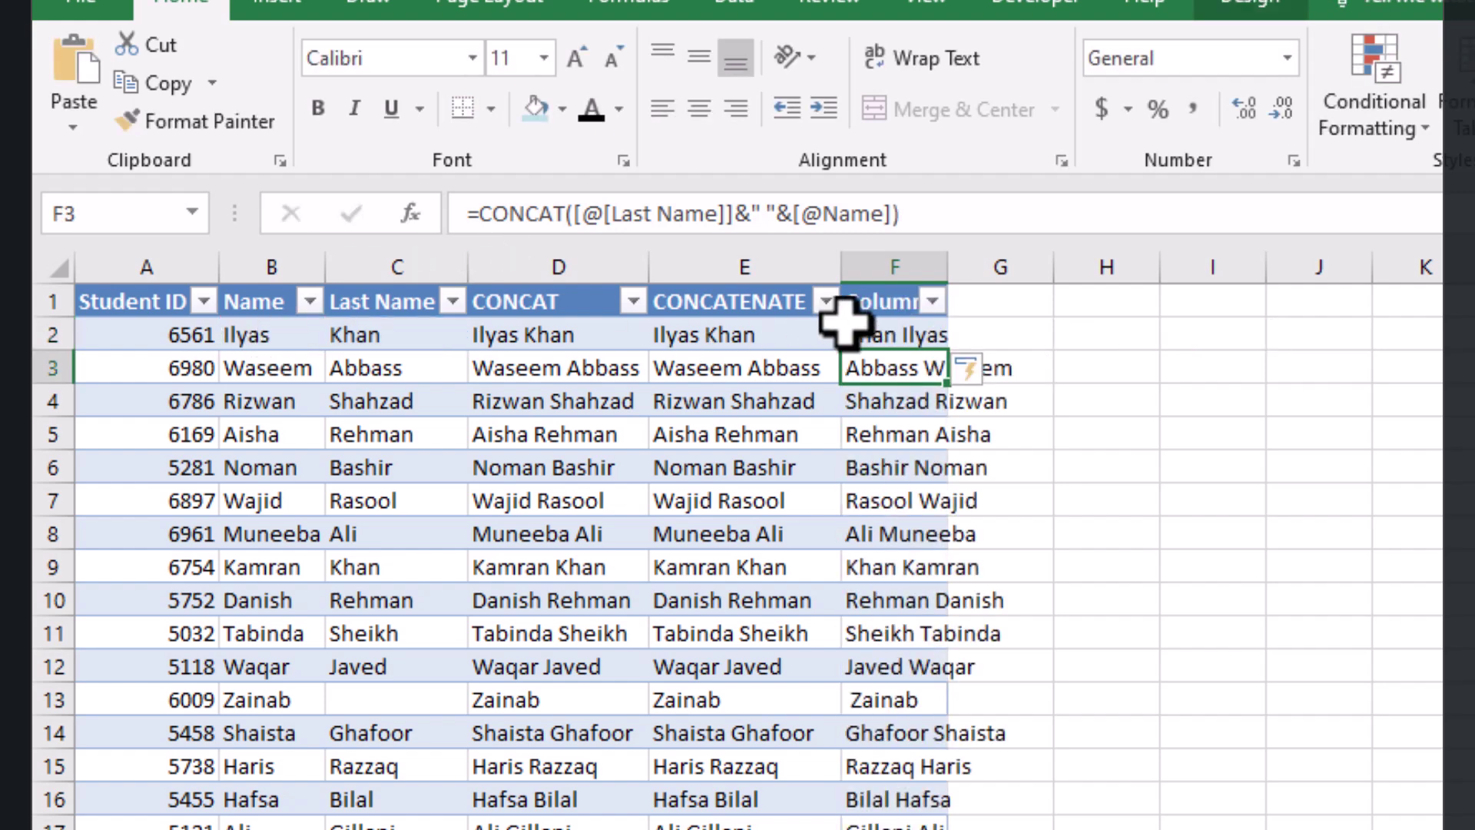
{"action": "double_click", "coordinate": [944, 272]}
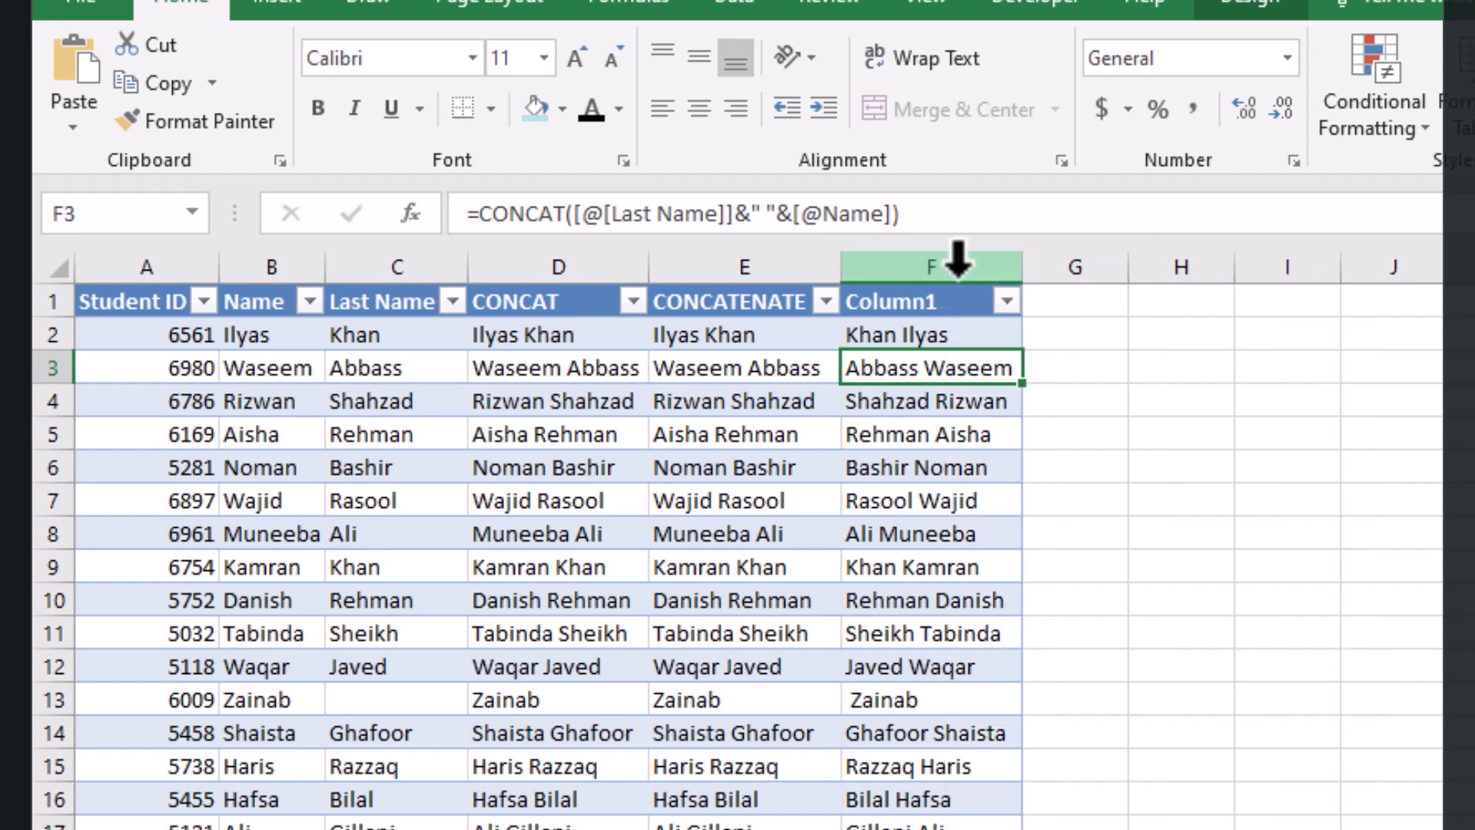
Step: Add another table column headed eMail in cell G1
{"action": "left_click", "coordinate": [1083, 307]}
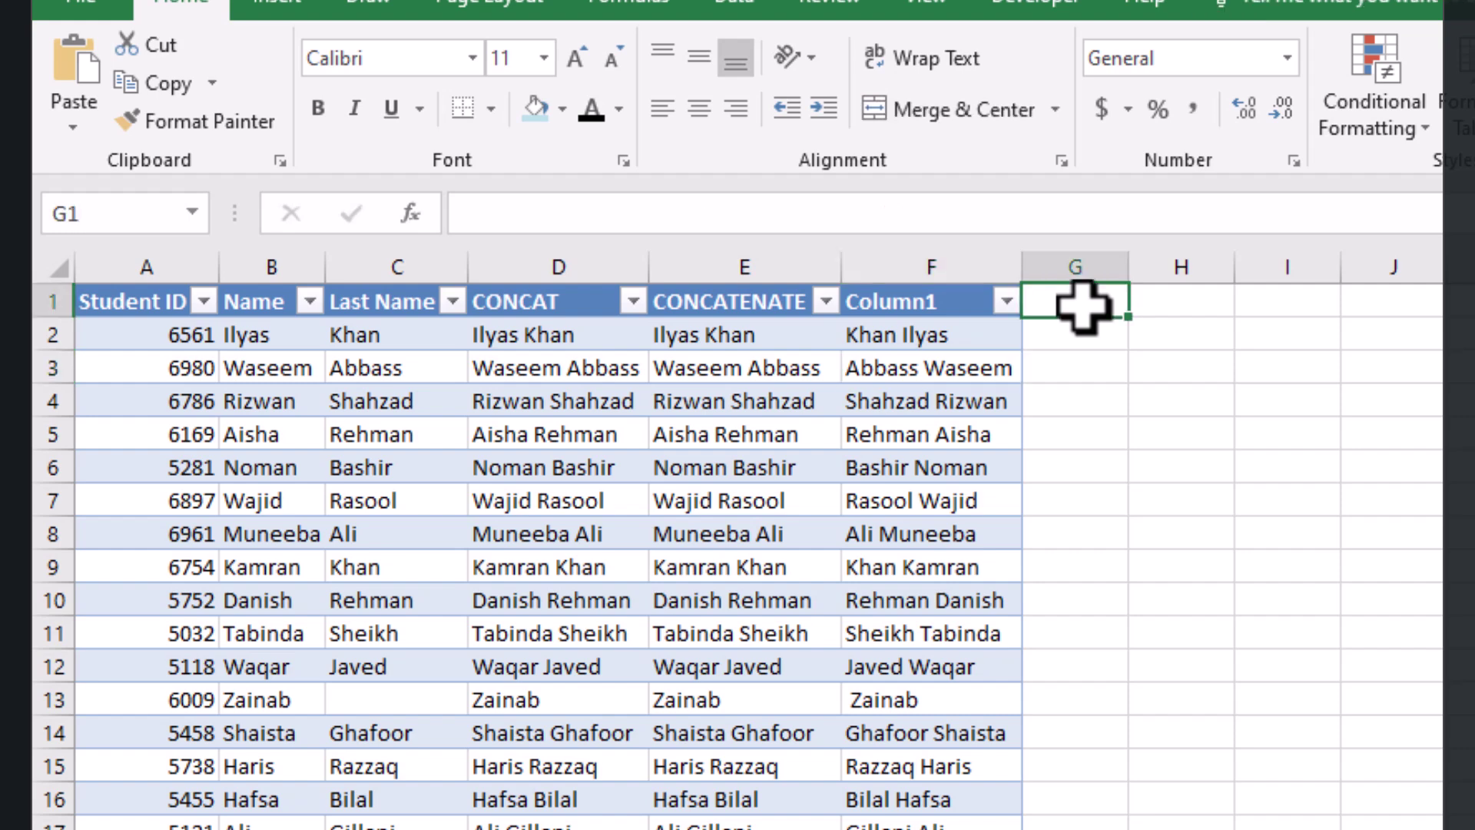
{"action": "type", "text": "e"}
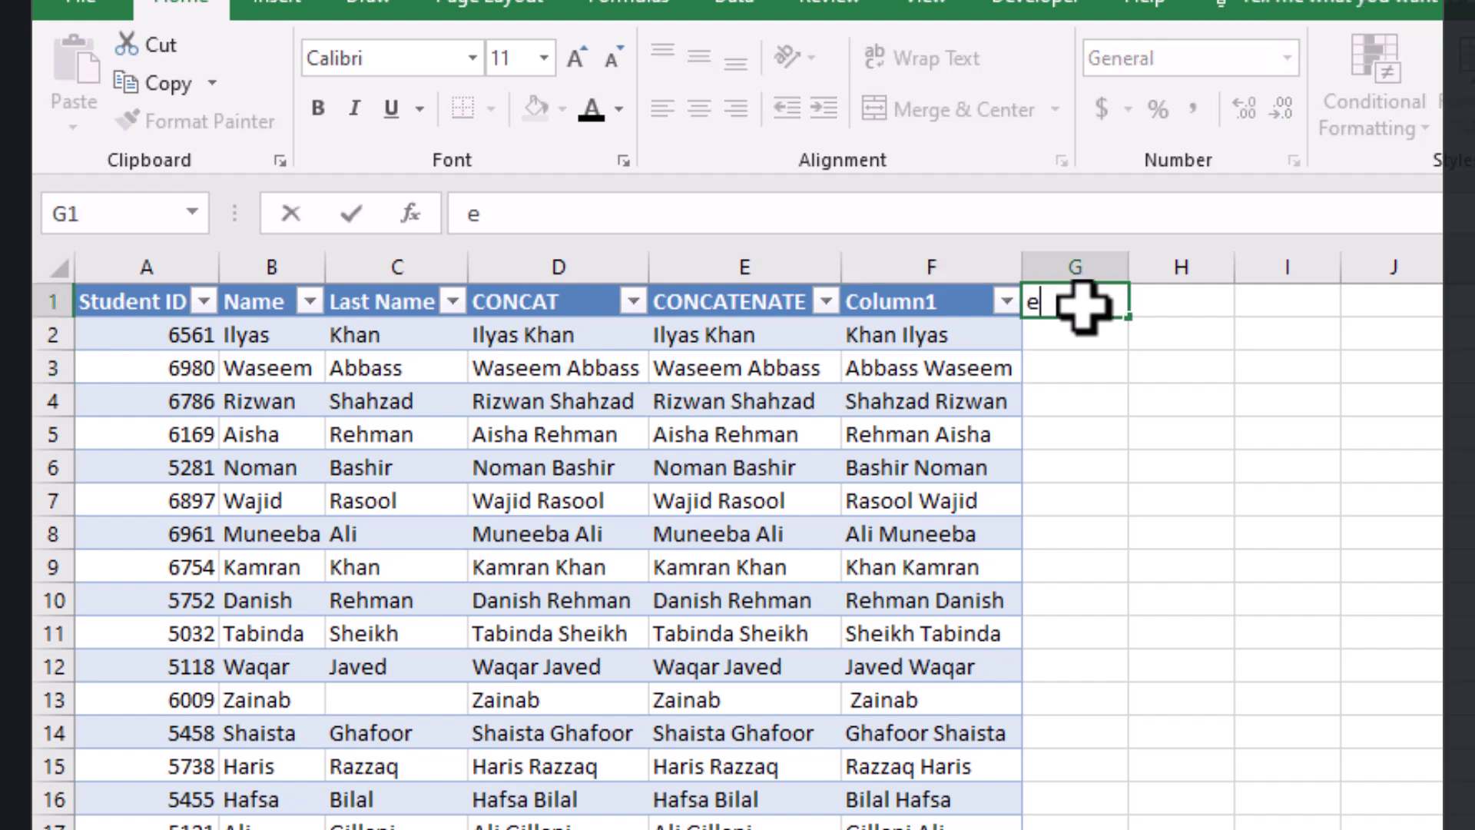
{"action": "type", "text": "Mail"}
{"action": "key", "text": "Return"}
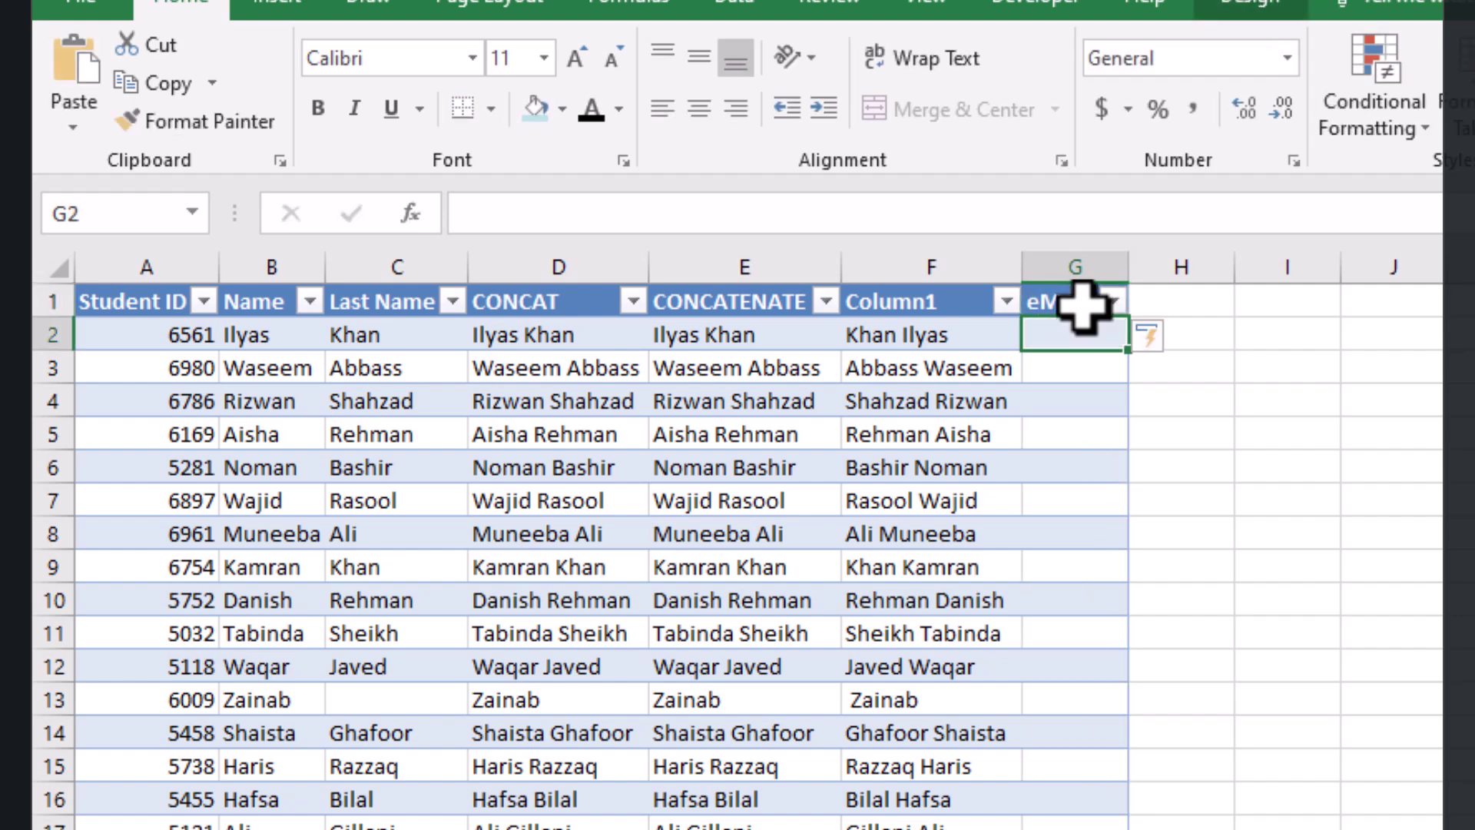
{"action": "type", "text": "=c"}
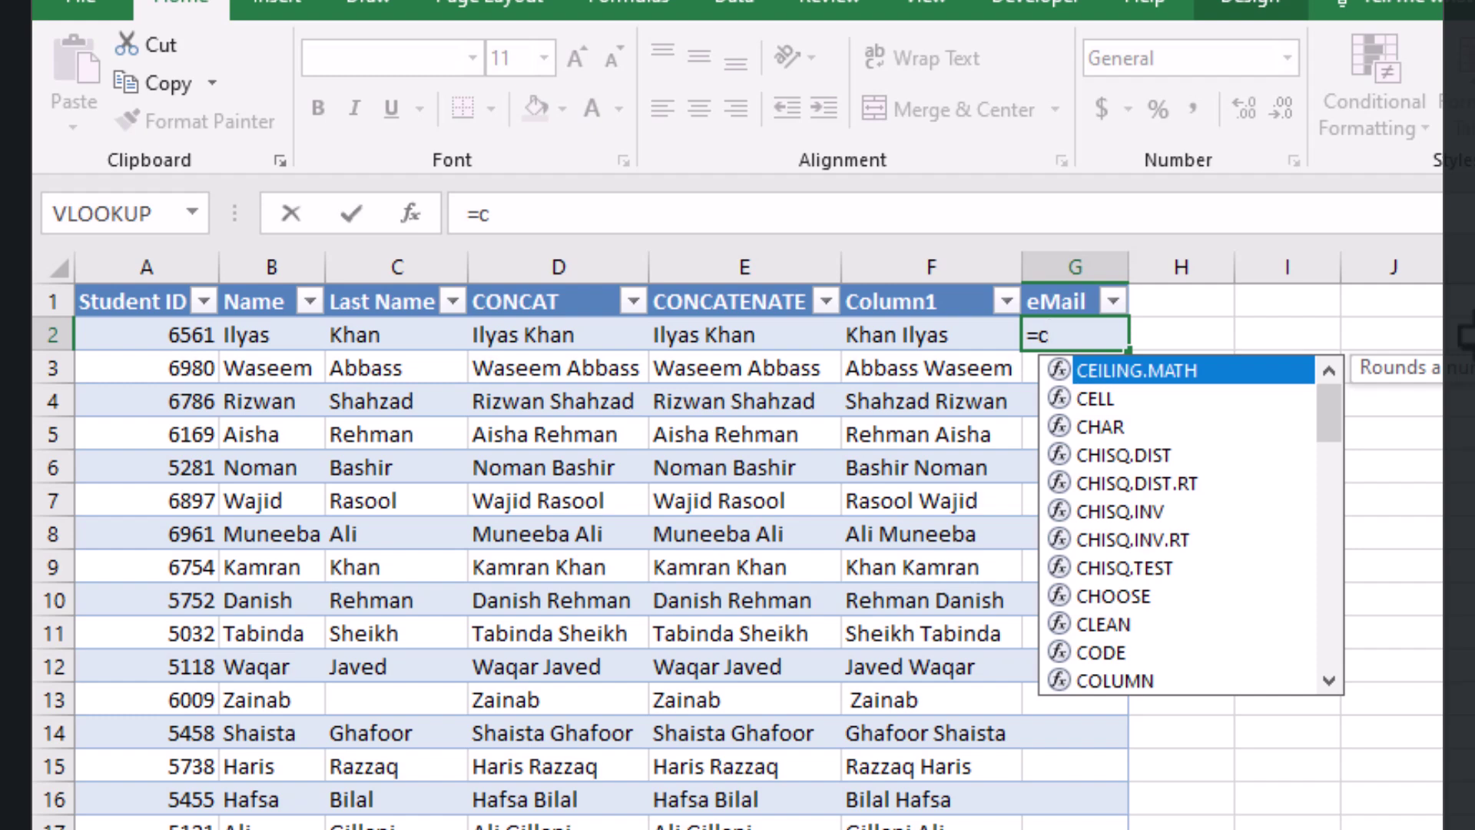
{"action": "type", "text": "o"}
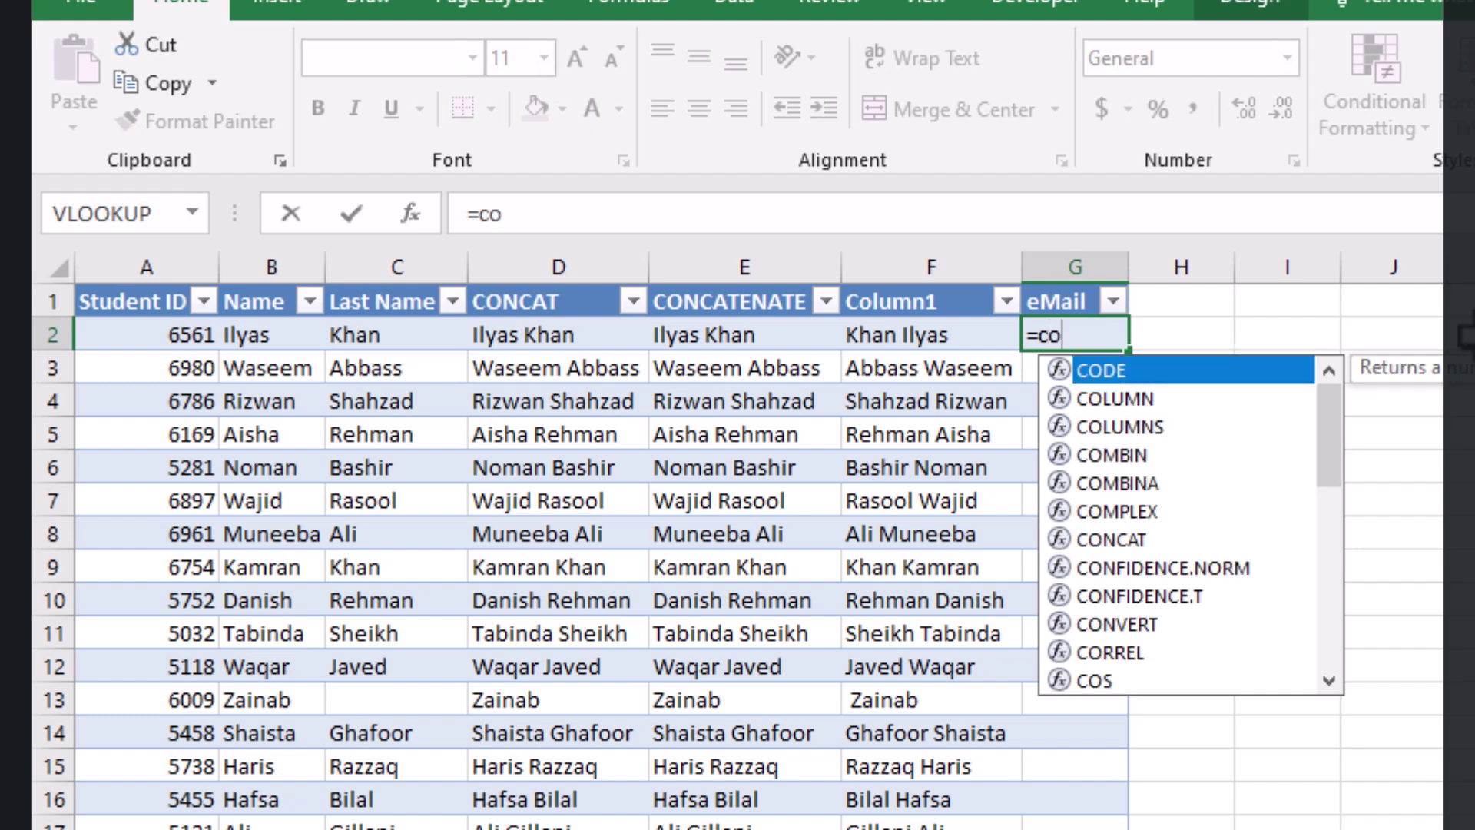
{"action": "type", "text": "n"}
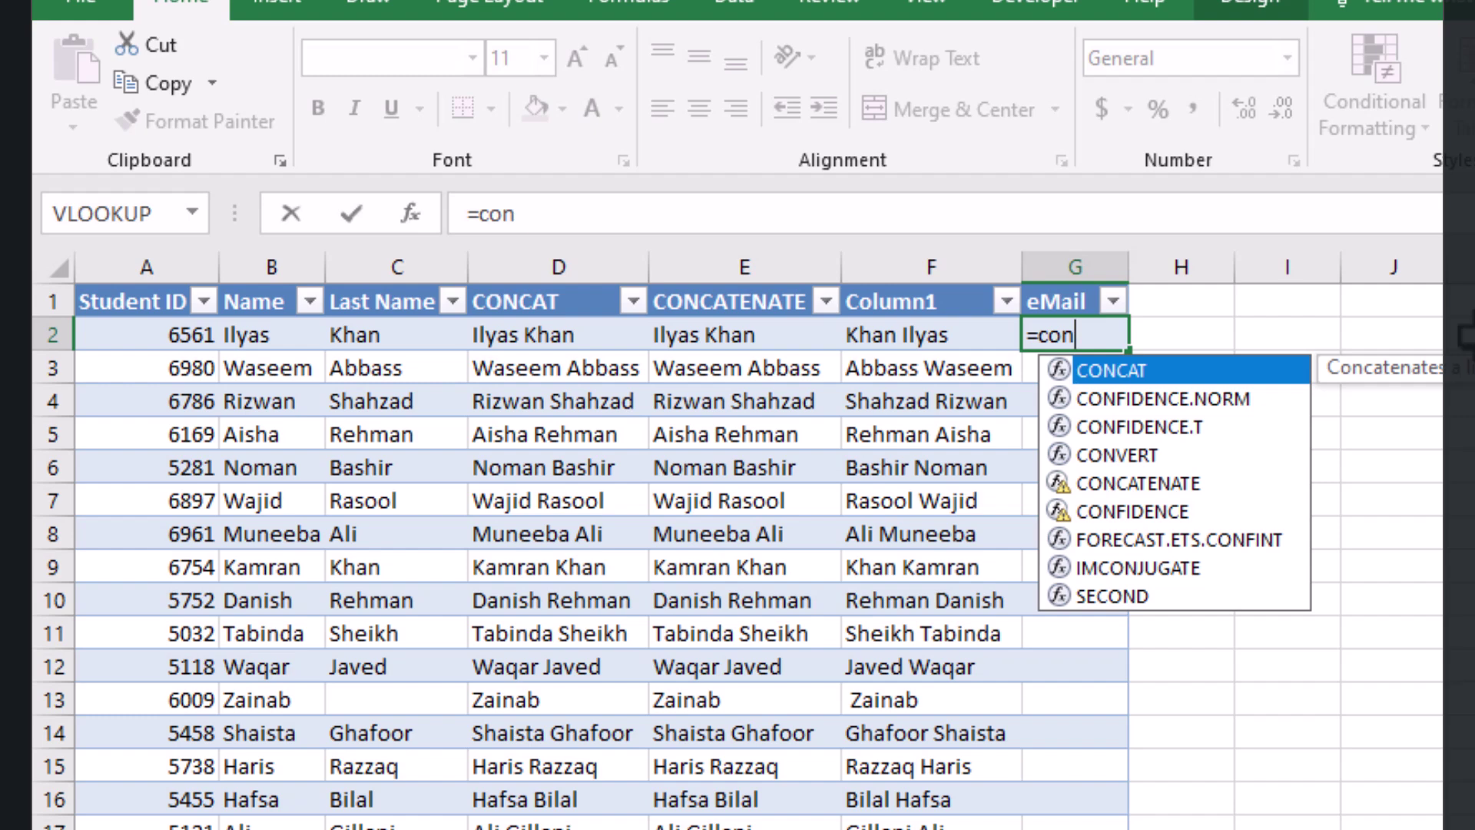
{"action": "key", "text": "Tab"}
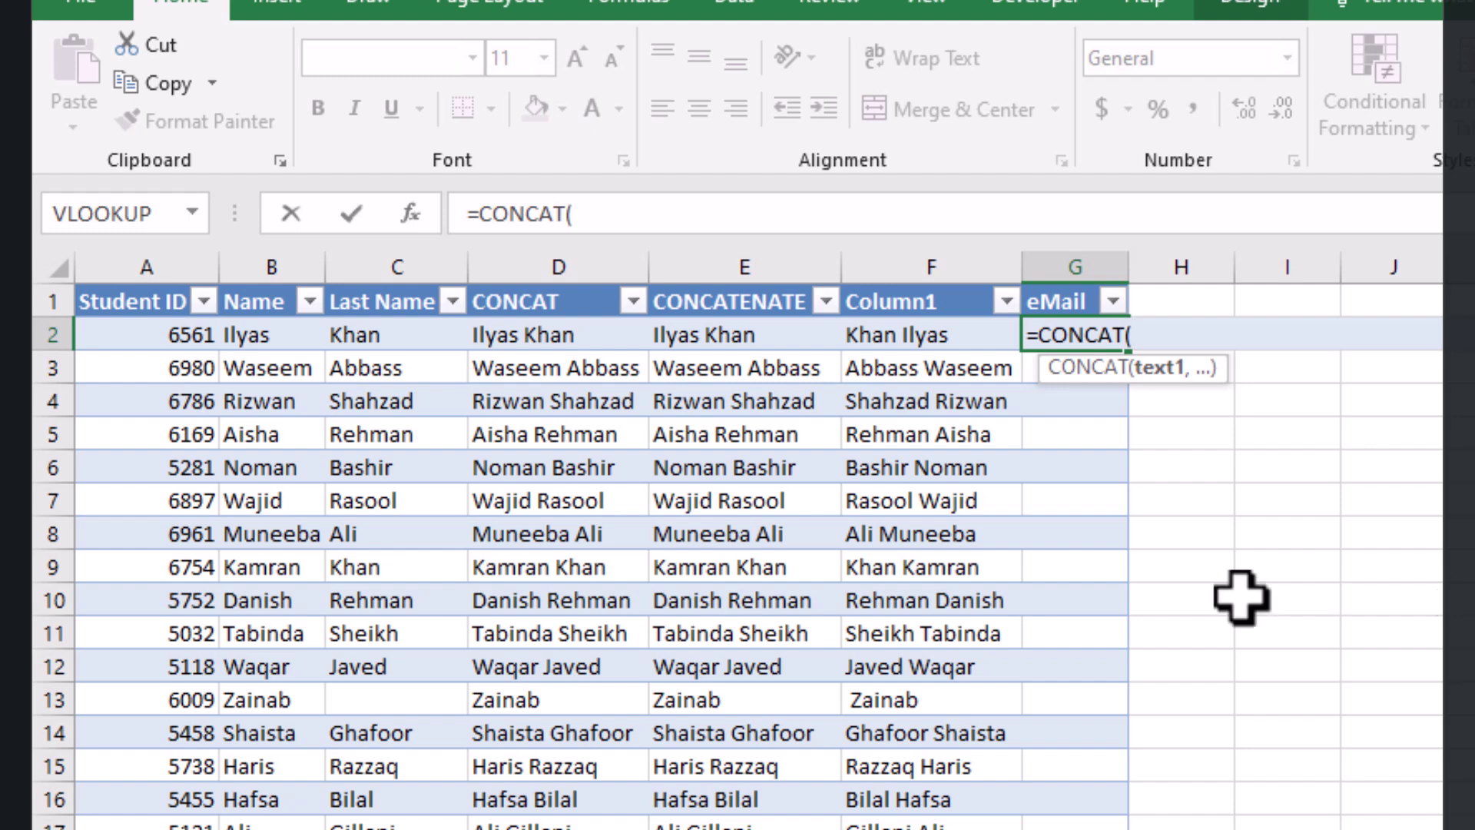
{"action": "left_click", "coordinate": [274, 338]}
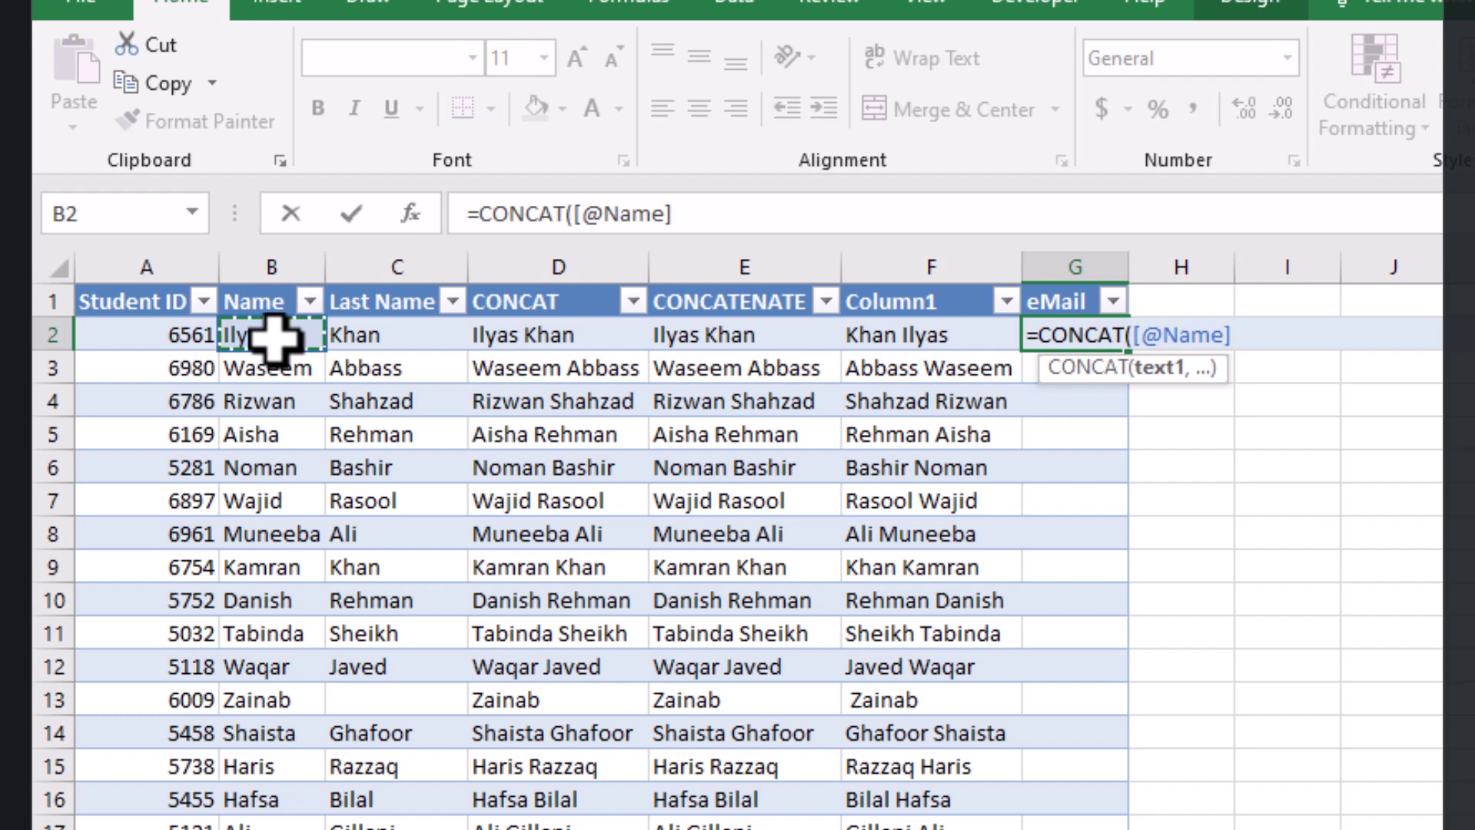
{"action": "type", "text": ","}
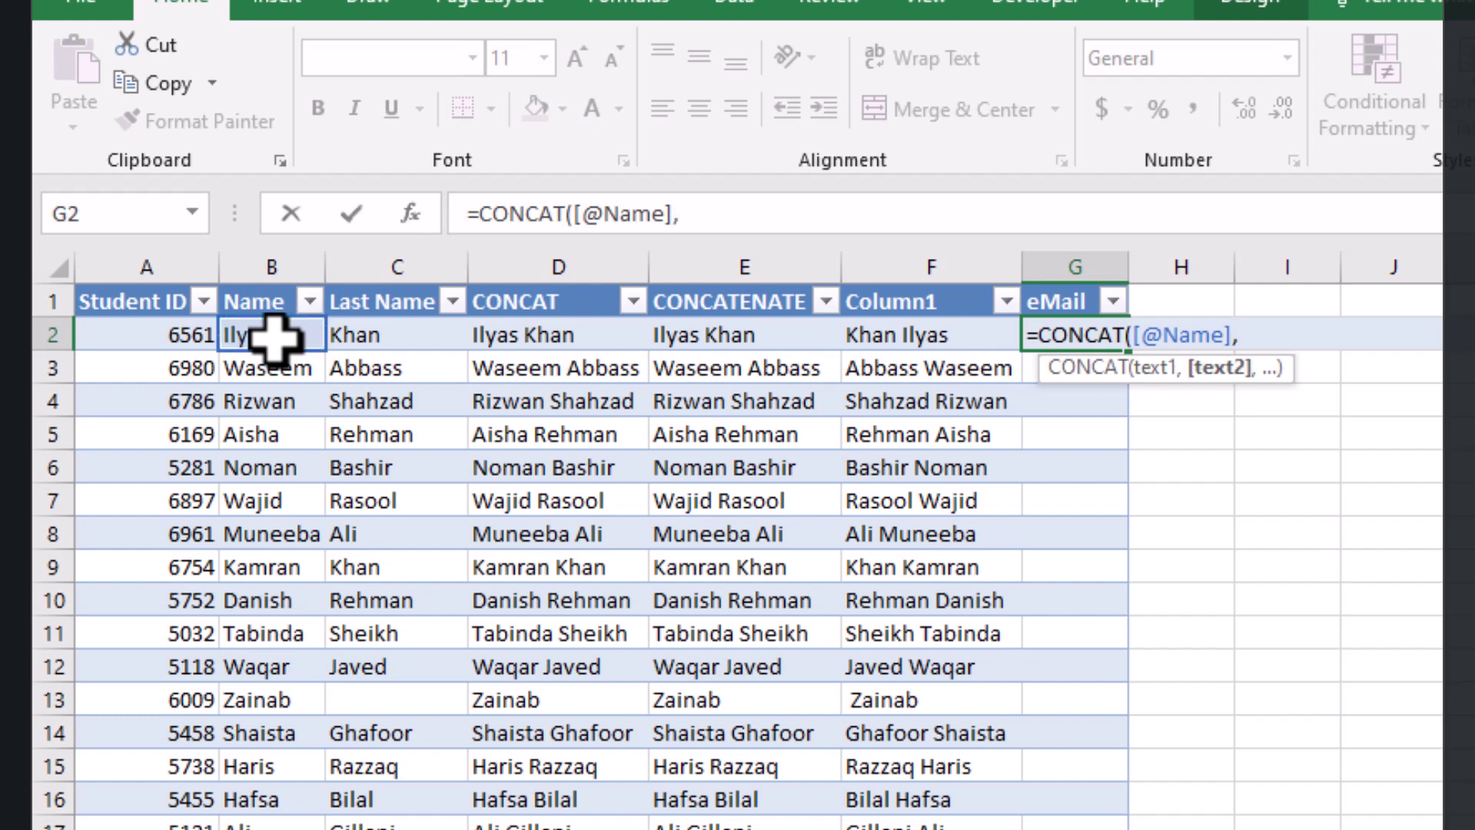
{"action": "type", "text": "\".\","}
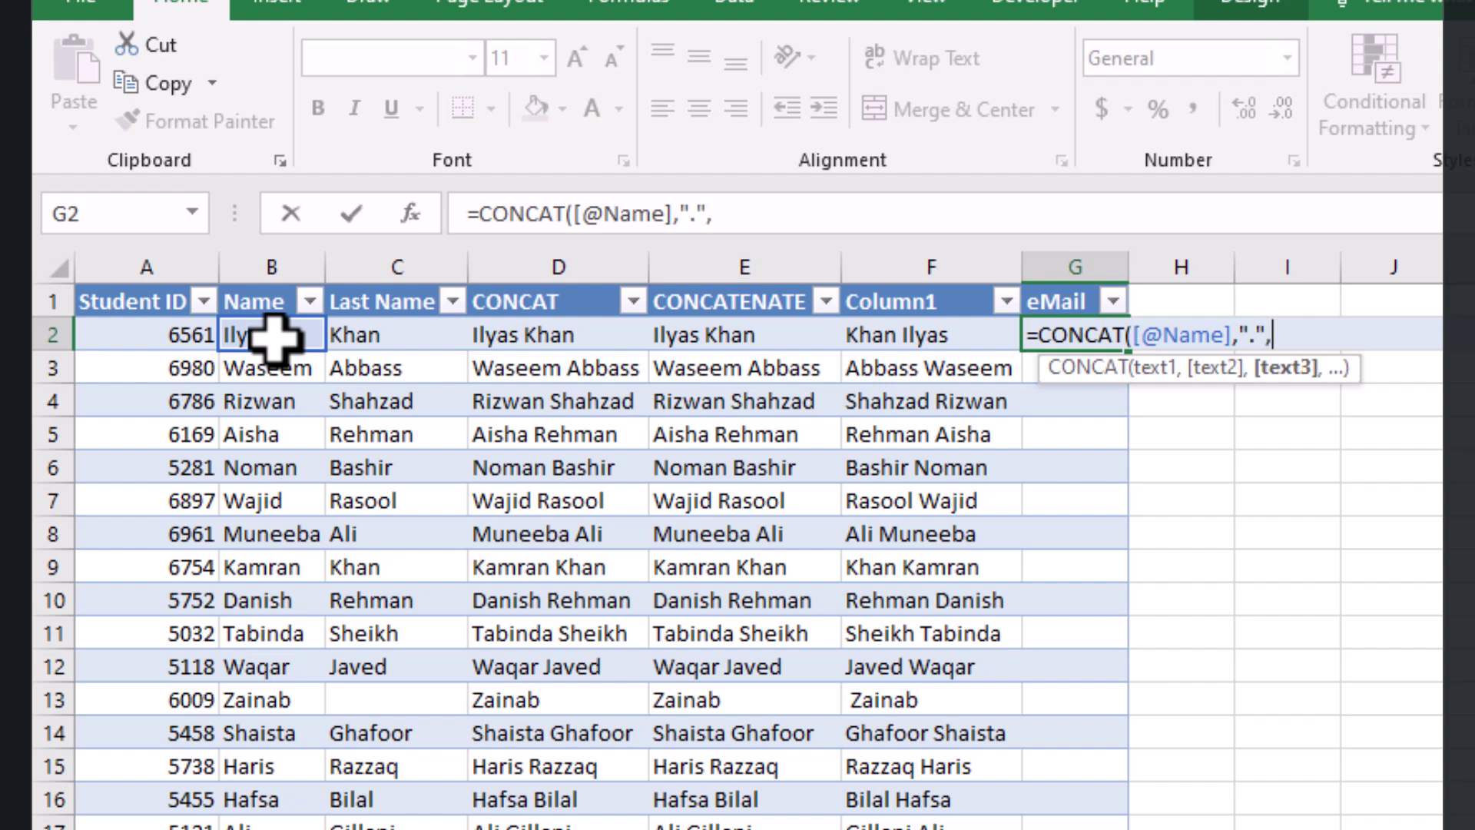
{"action": "left_click", "coordinate": [355, 338]}
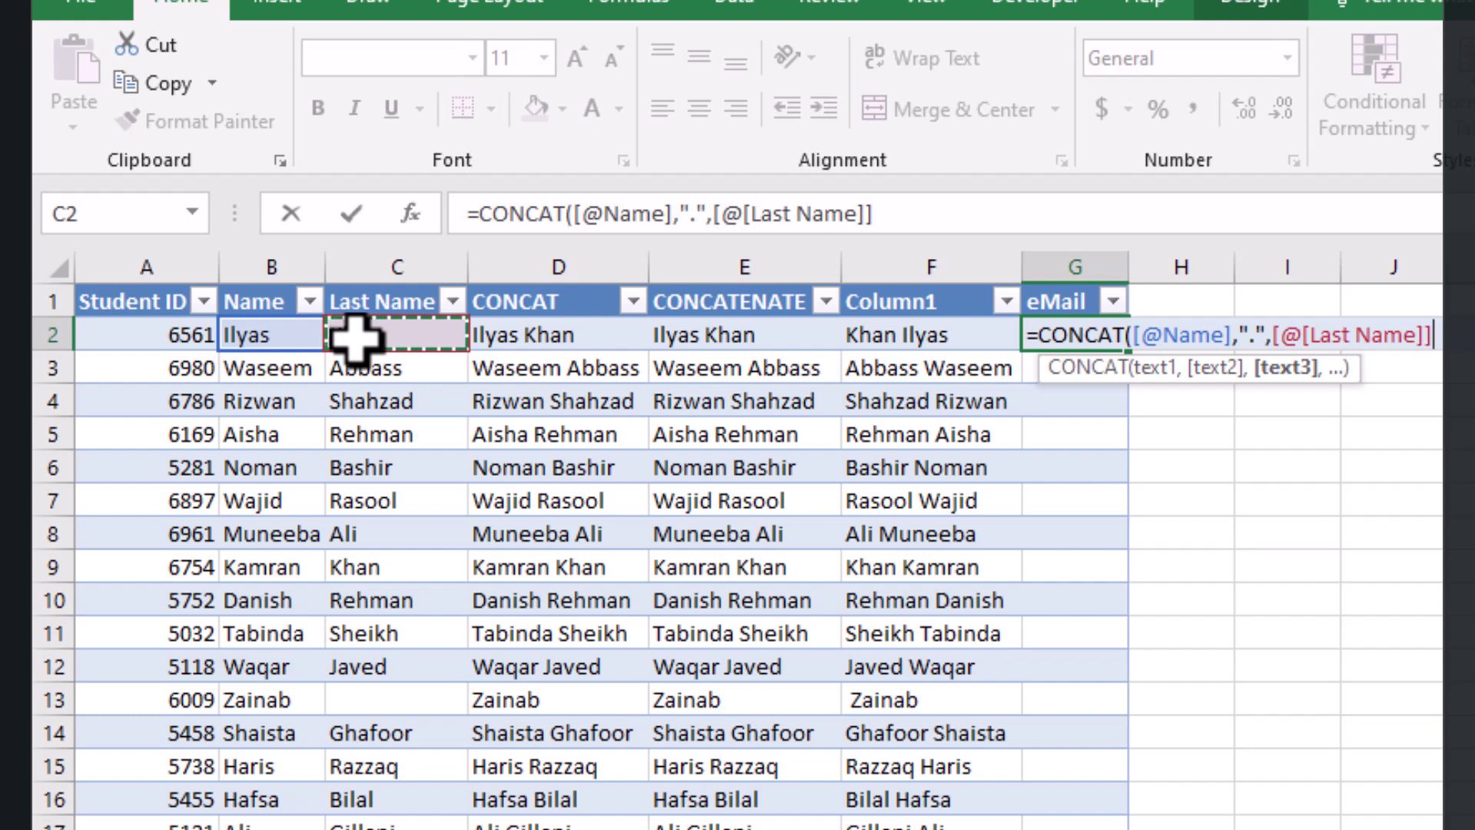
{"action": "type", "text": ","}
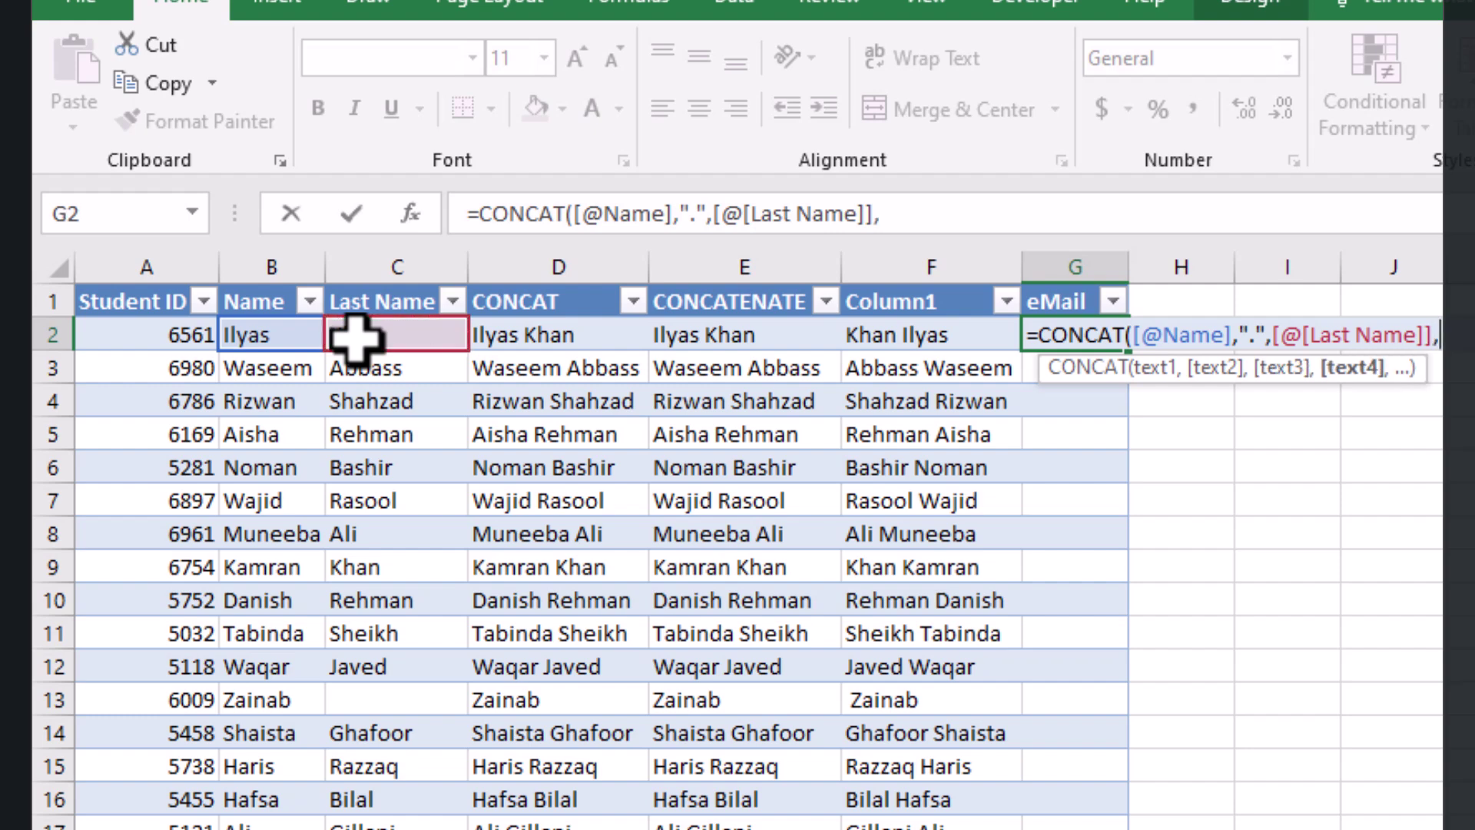
{"action": "type", "text": "\"@domain"}
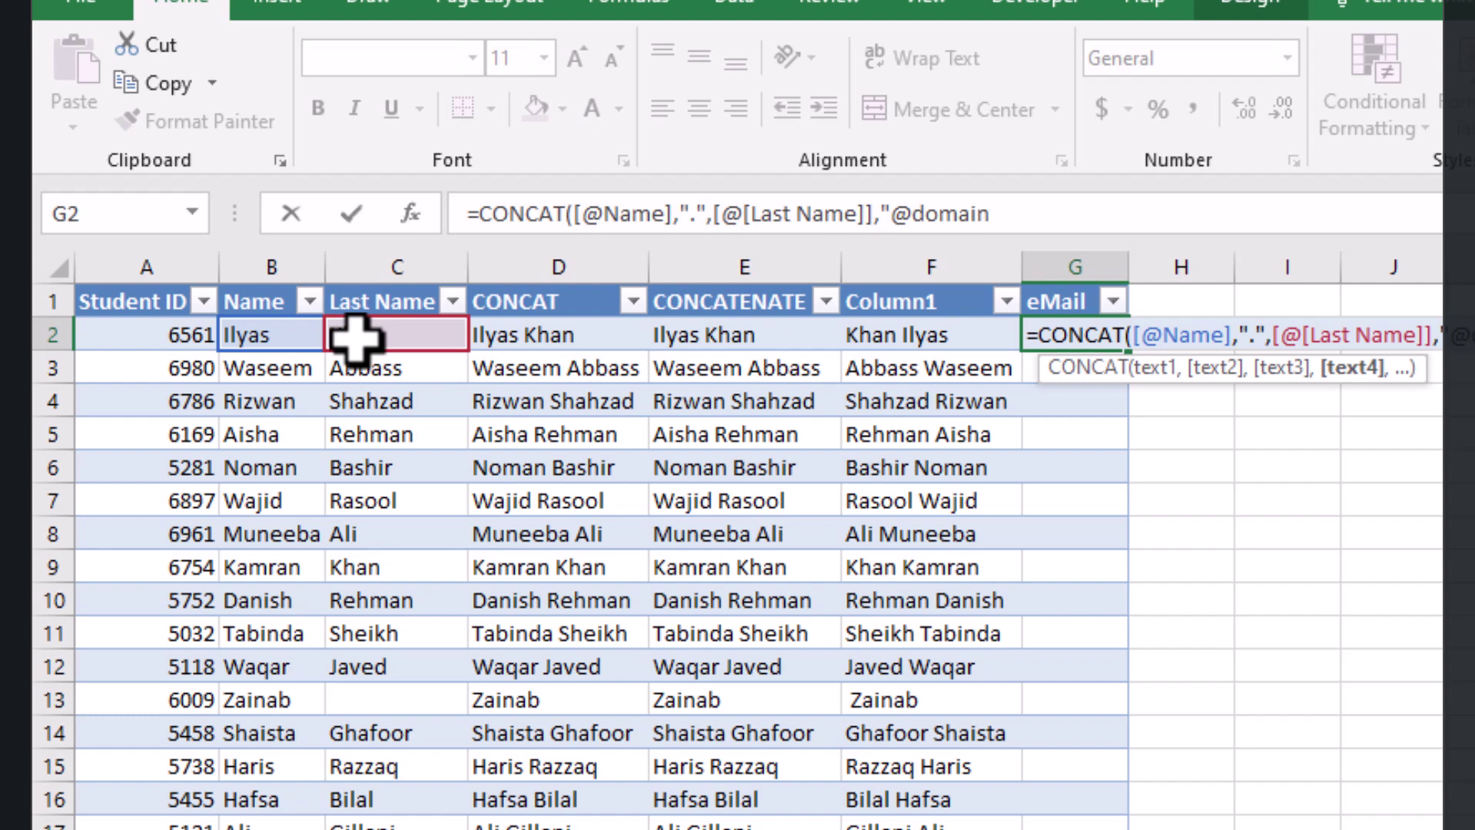
{"action": "type", "text": "name.com"}
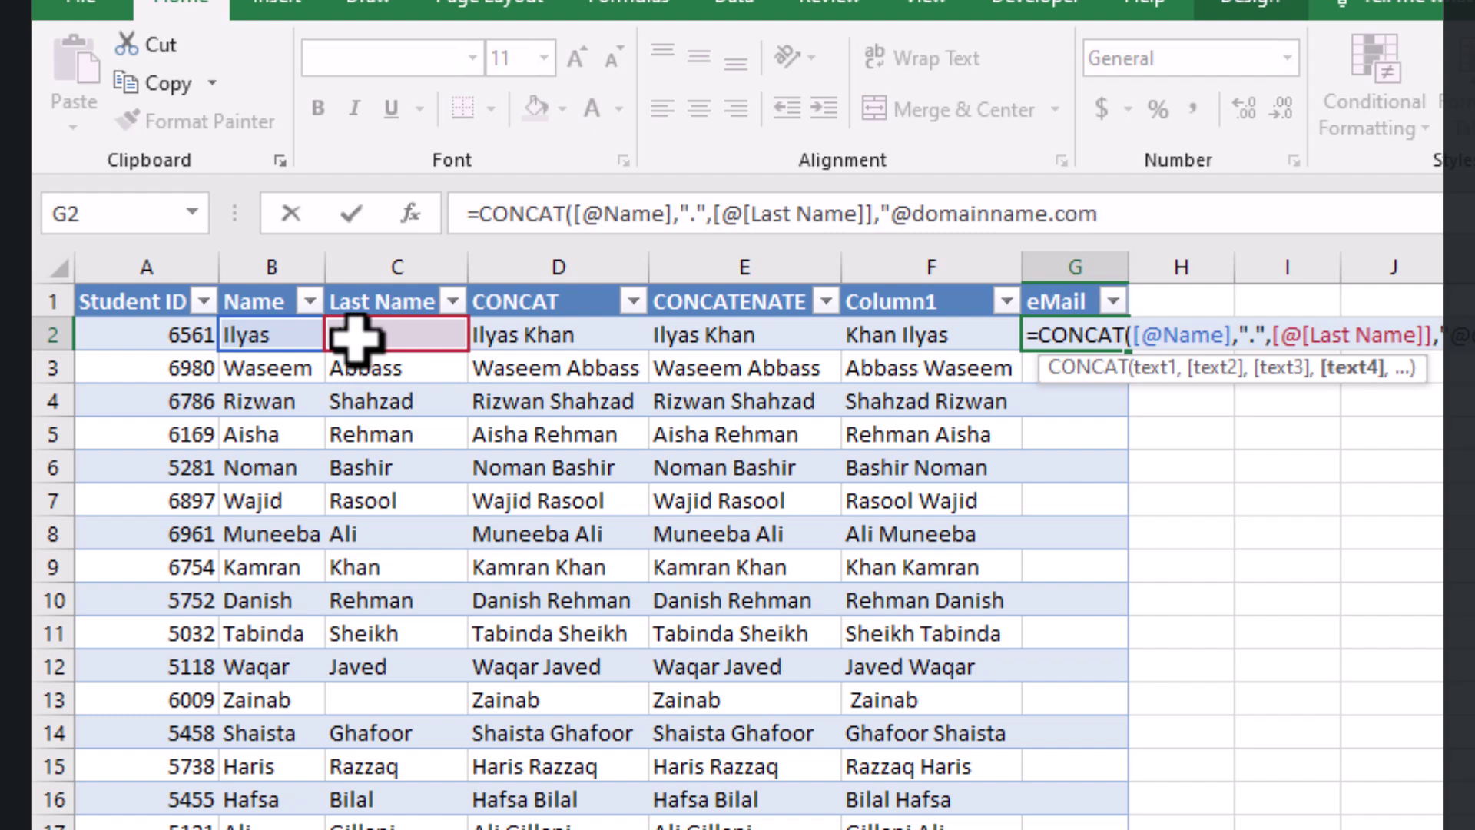
{"action": "type", "text": "\""}
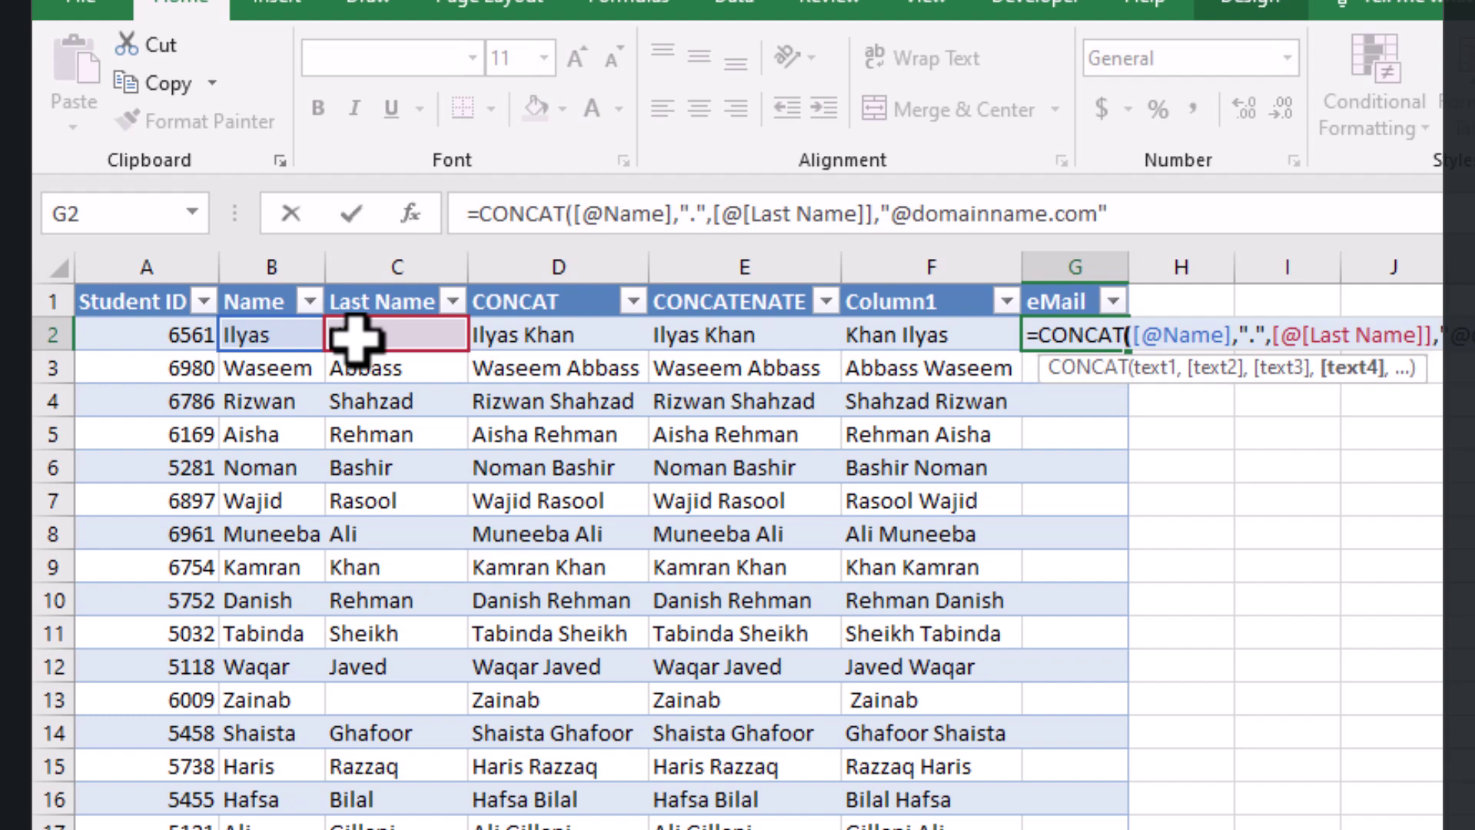
{"action": "type", "text": ")"}
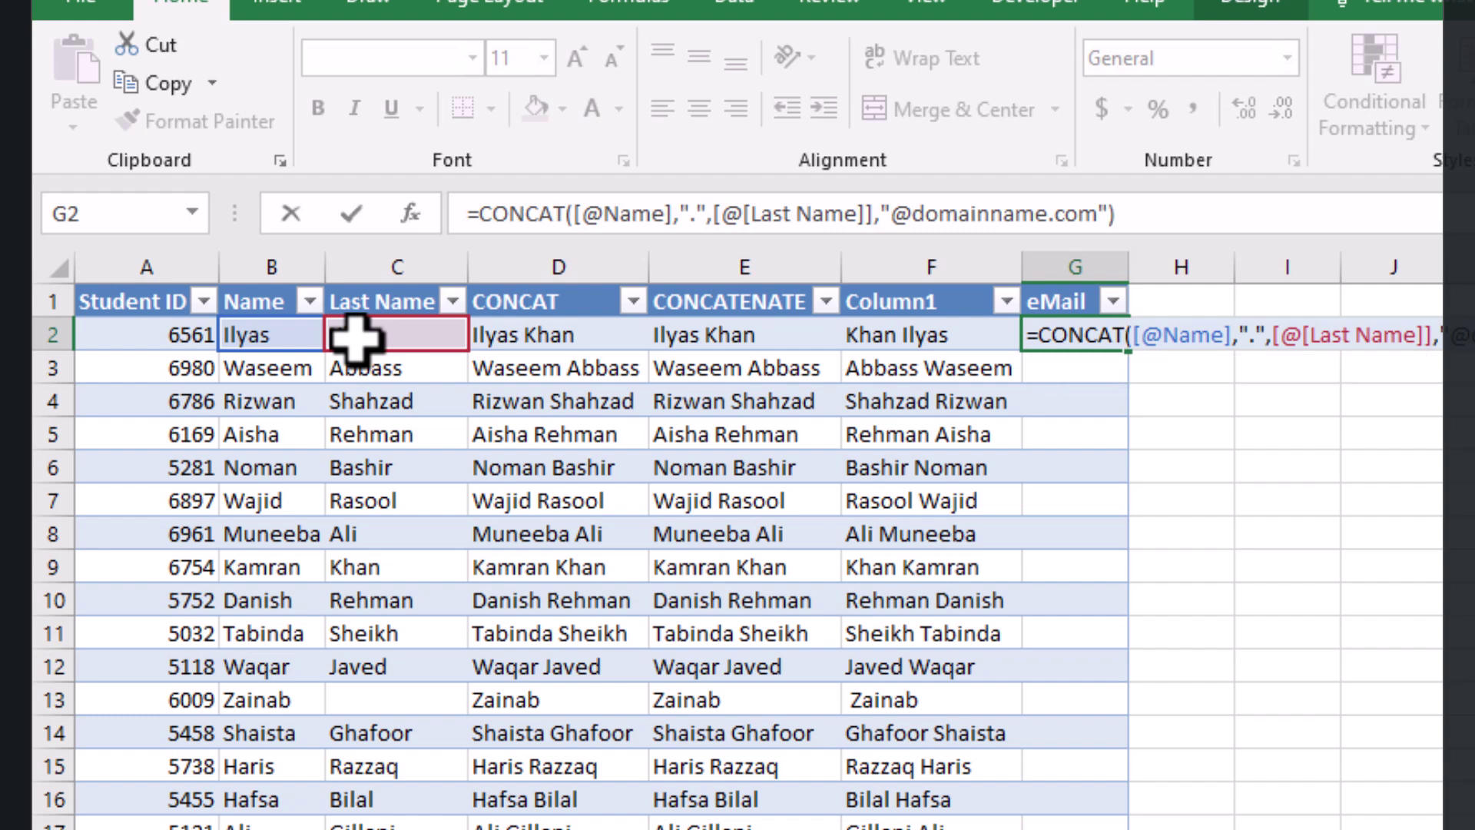
{"action": "key", "text": "Return"}
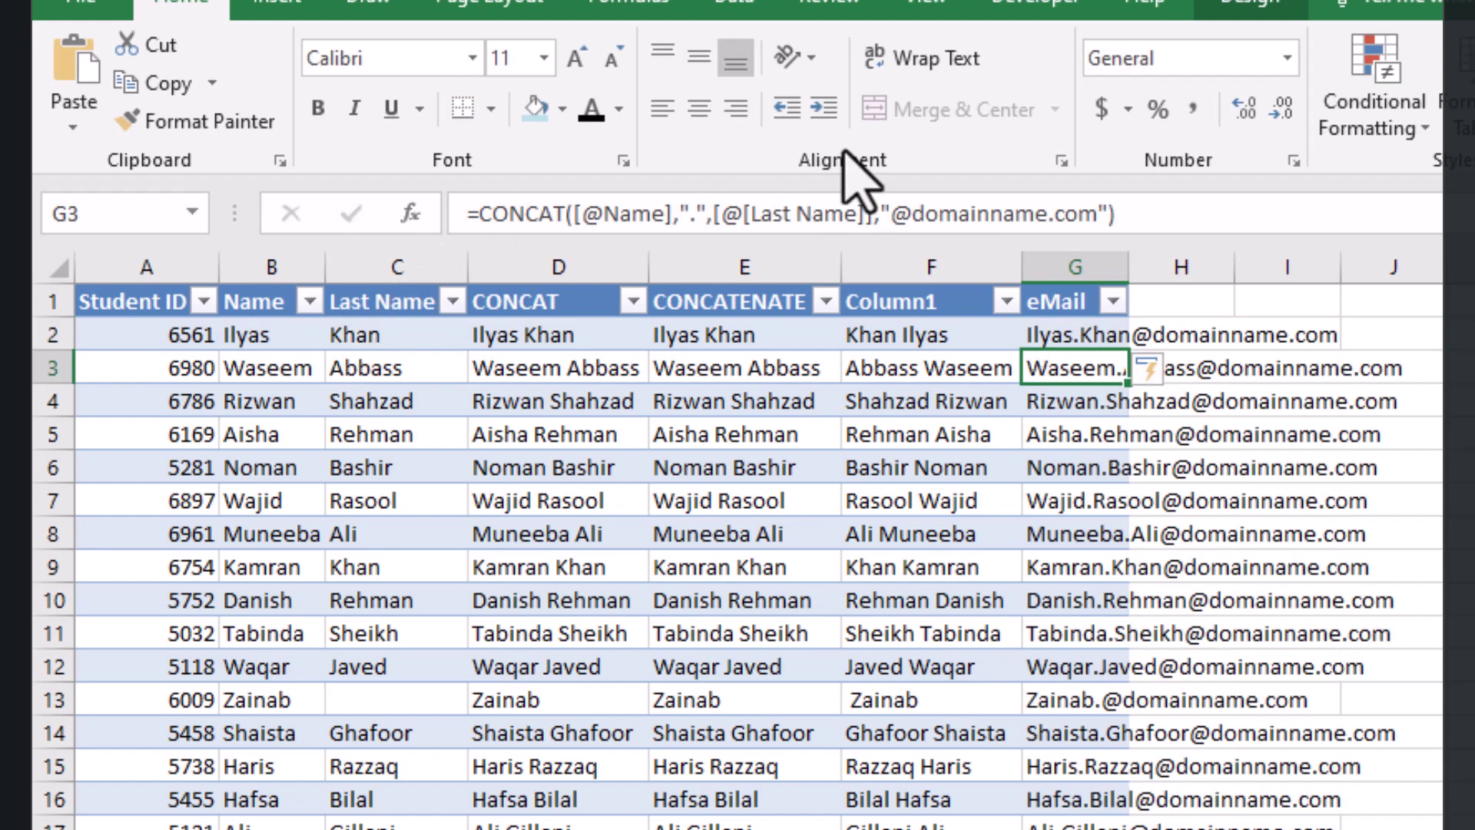
{"action": "double_click", "coordinate": [1125, 264]}
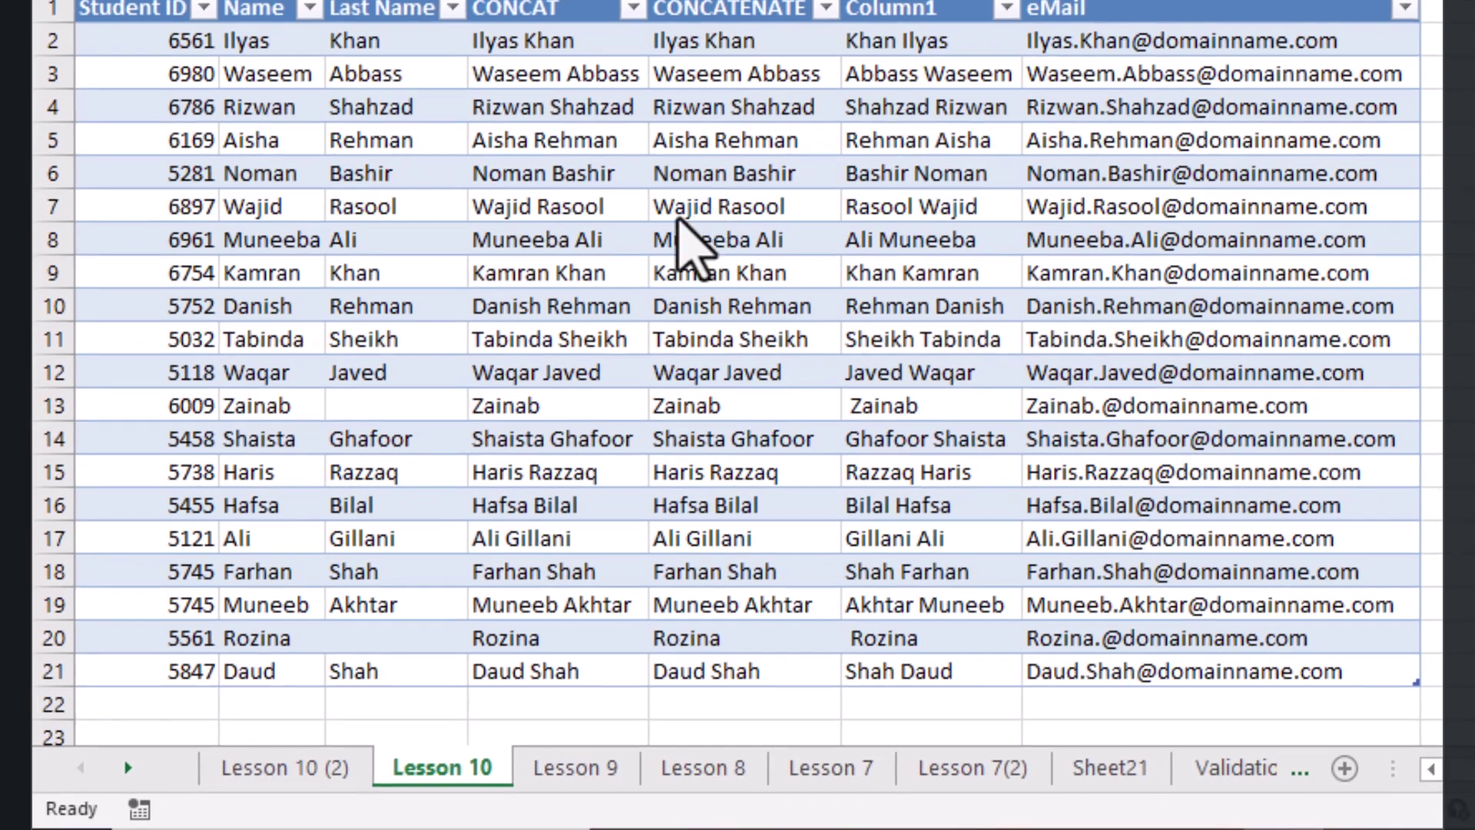
Step: On the Lesson 10 (2) sheet, enter =C3*E3 in F3 to multiply the chairs' estimated cost by the required quantity
{"action": "left_click", "coordinate": [298, 768]}
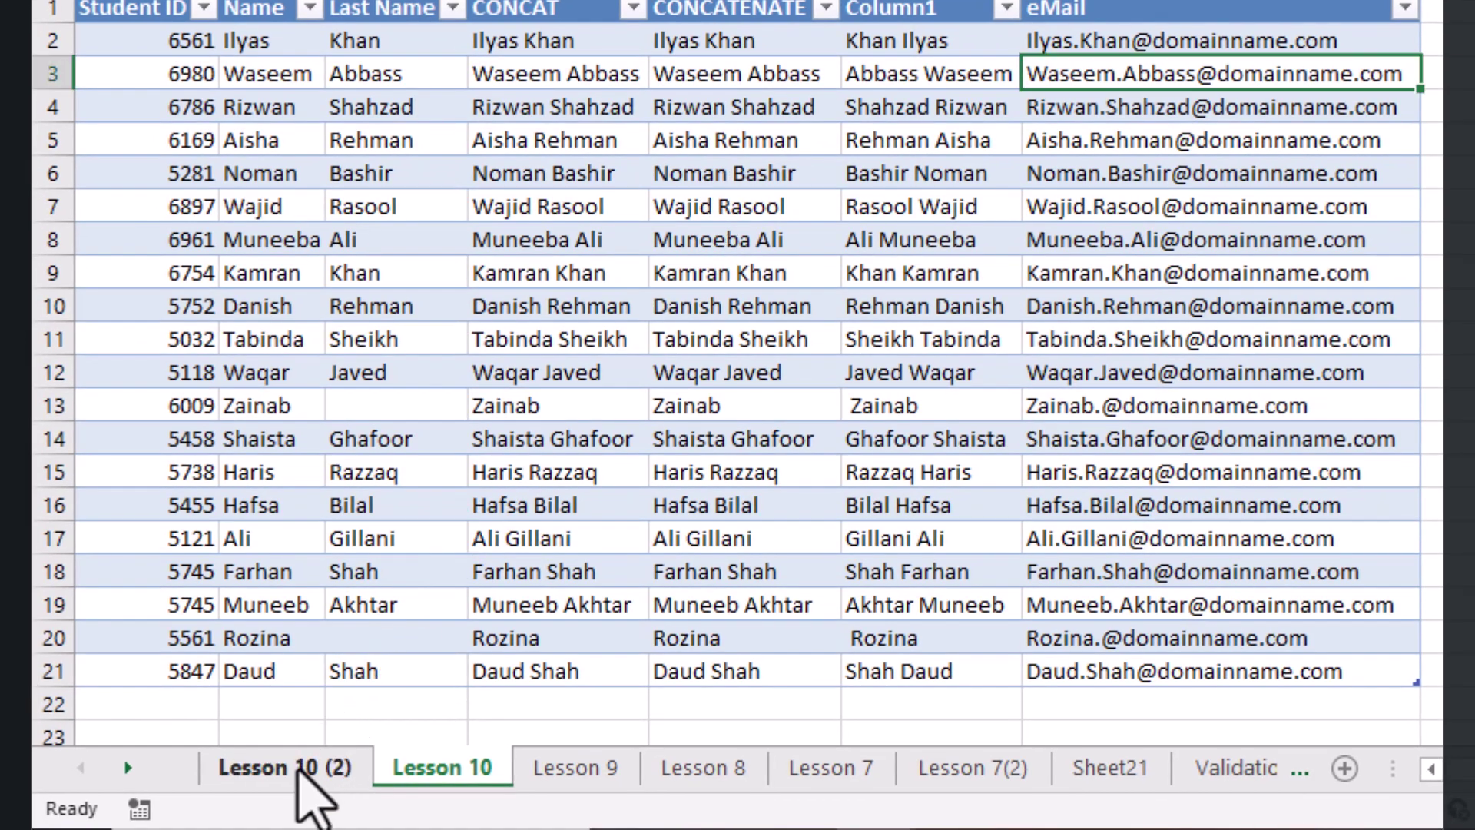
{"action": "left_click", "coordinate": [298, 768]}
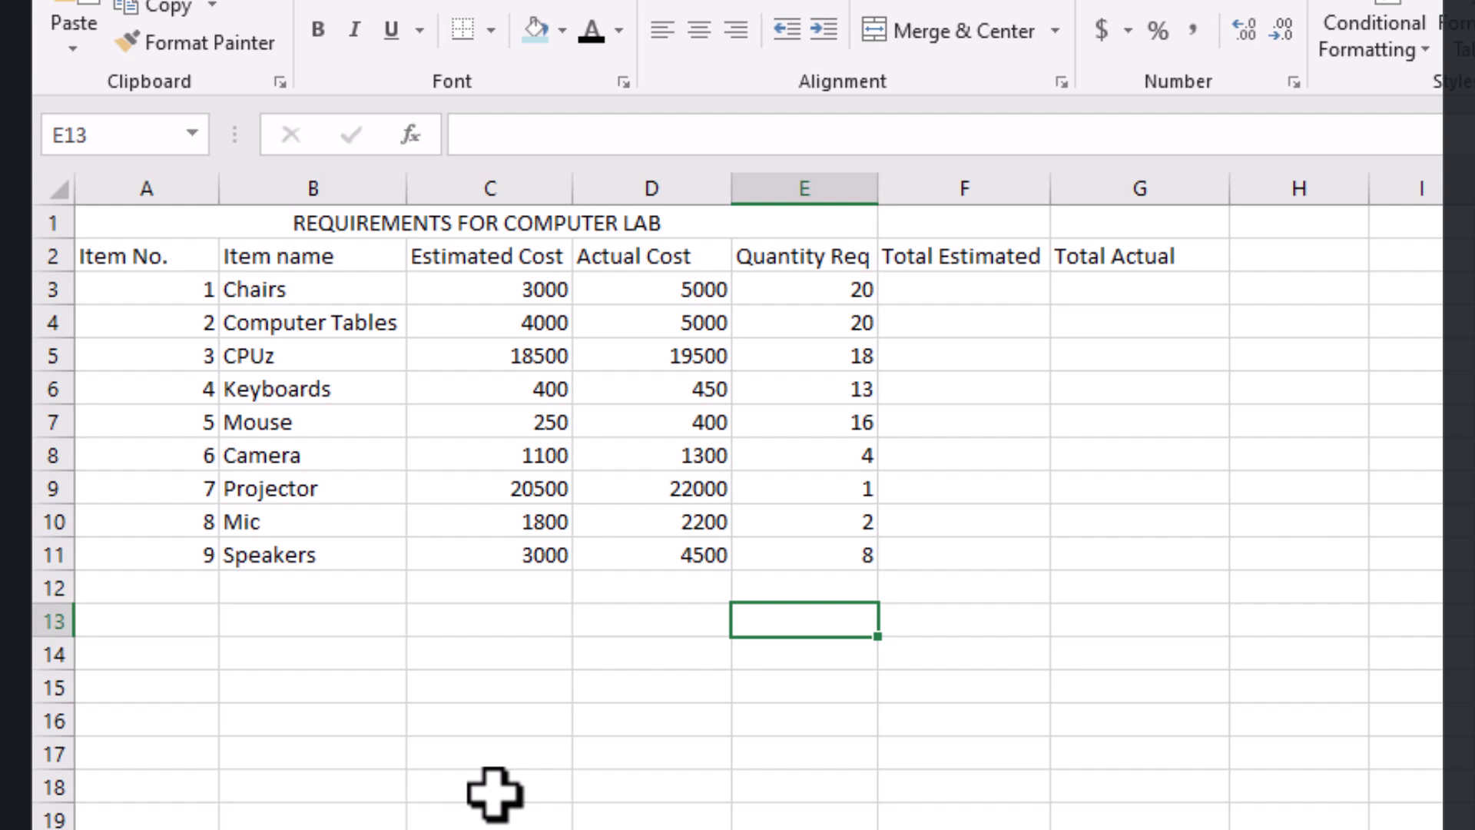
{"action": "left_click", "coordinate": [971, 294]}
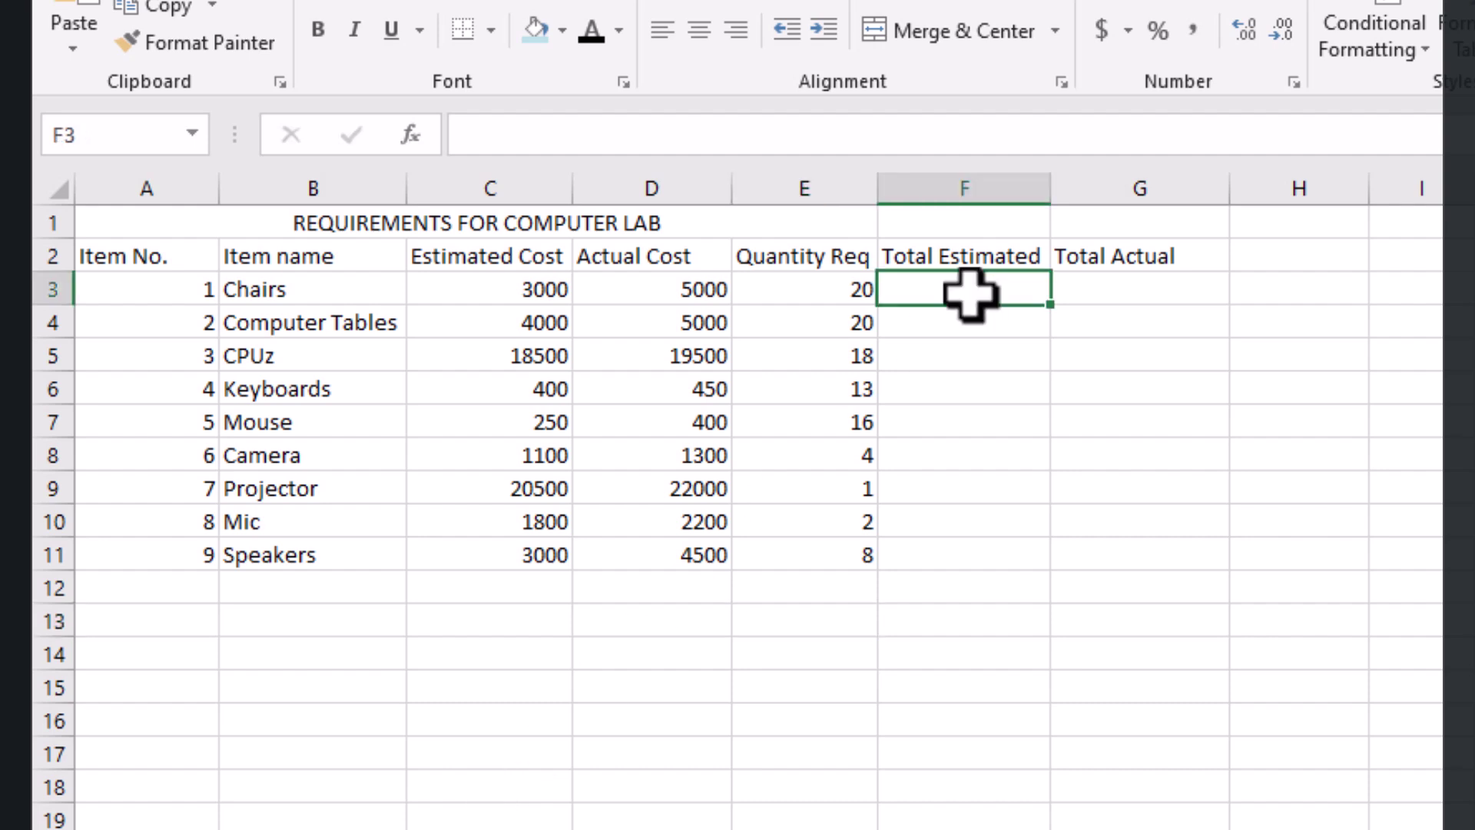
{"action": "type", "text": "="}
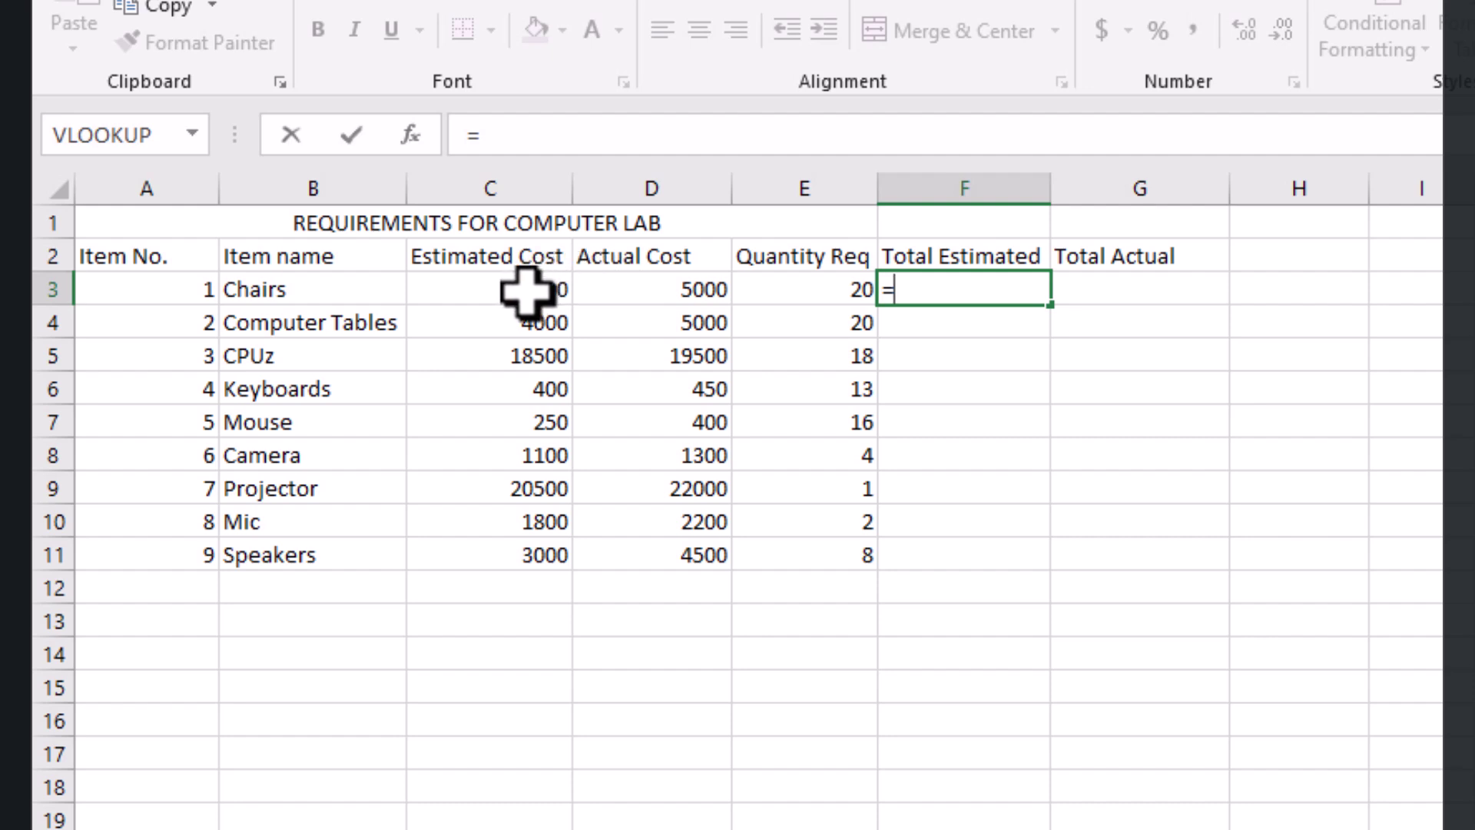
{"action": "left_click", "coordinate": [527, 292]}
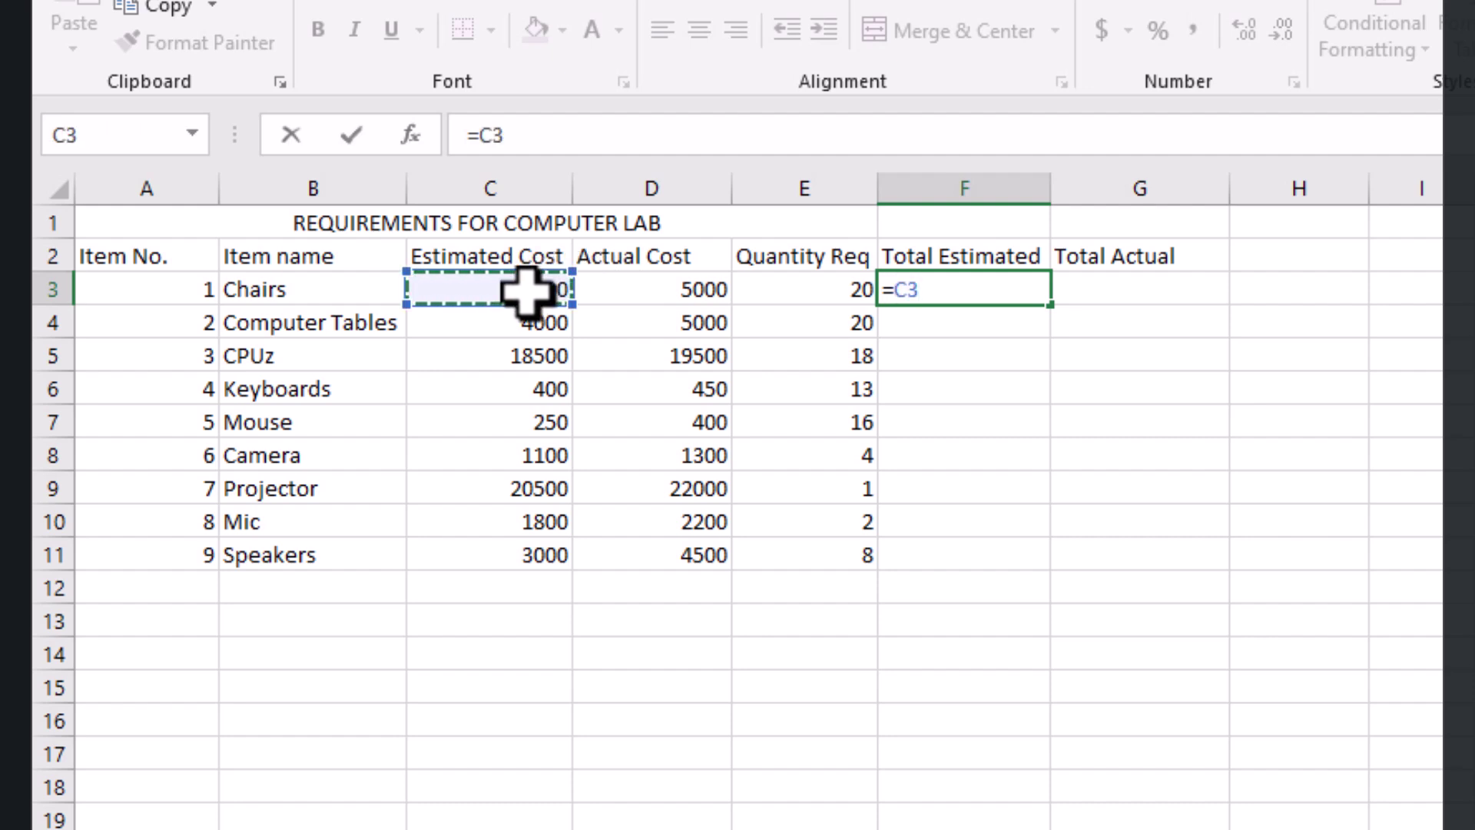
{"action": "type", "text": "*"}
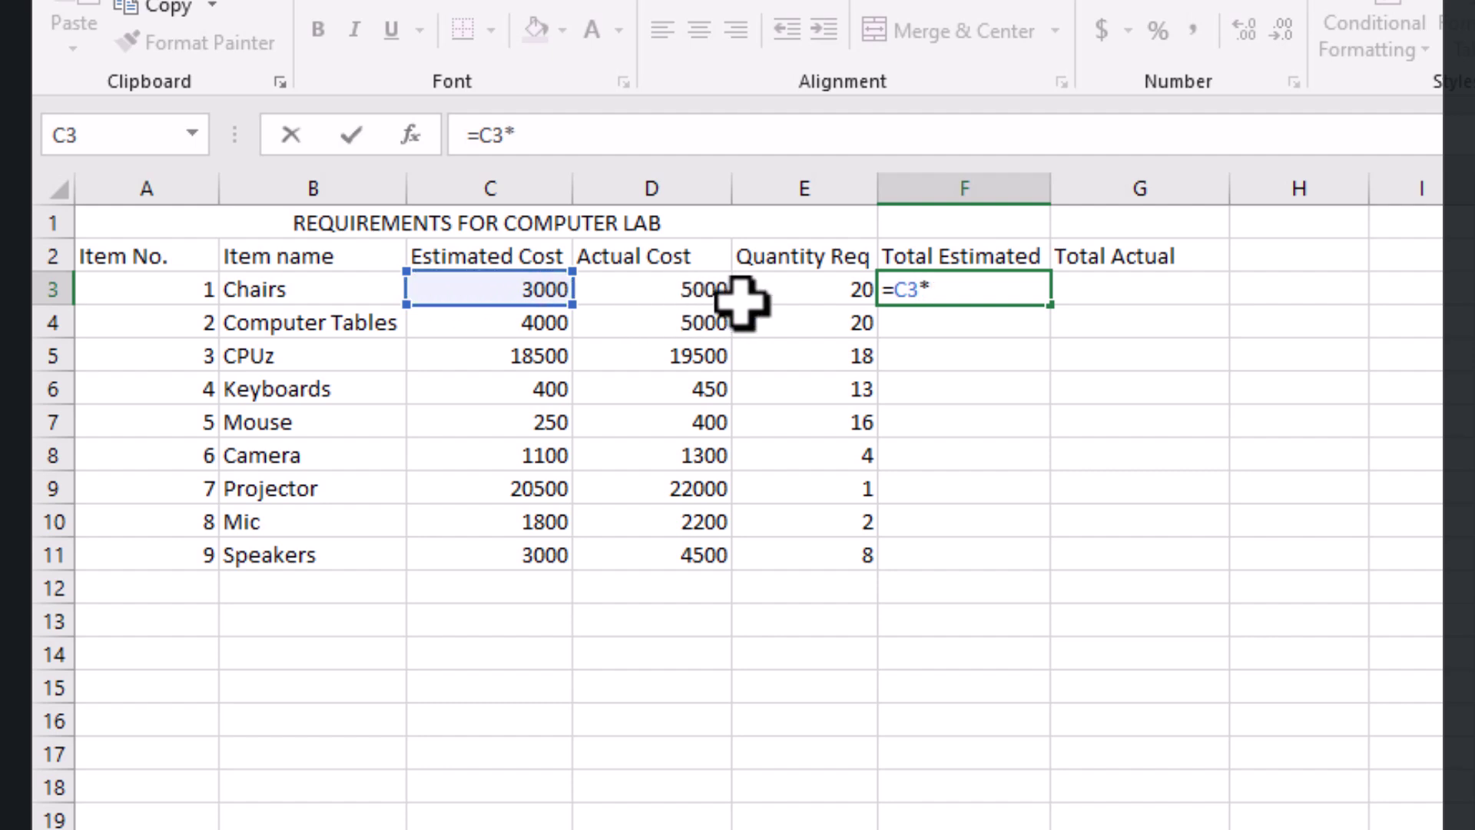
{"action": "left_click", "coordinate": [799, 286]}
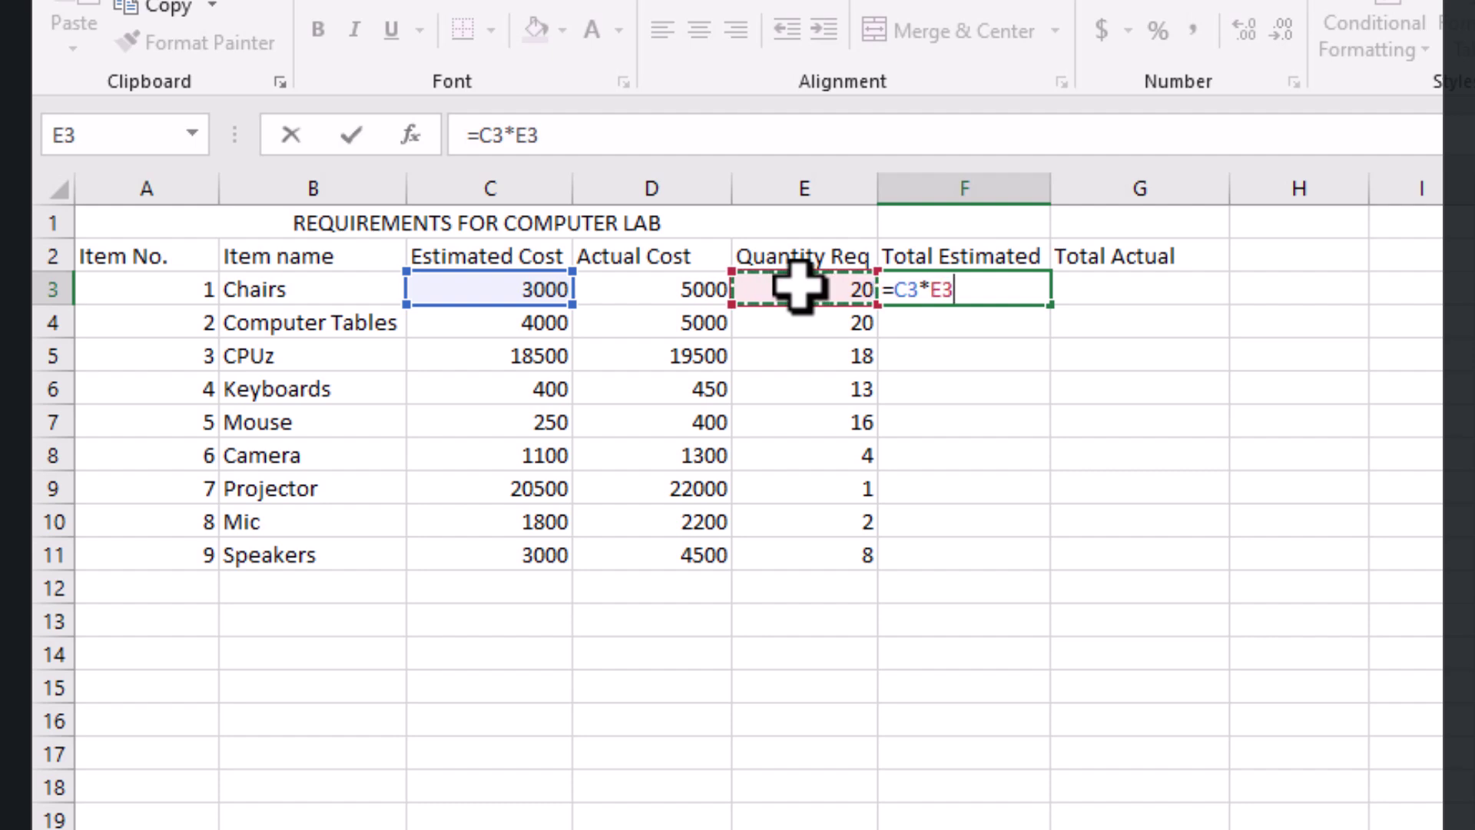
{"action": "key", "text": "Return"}
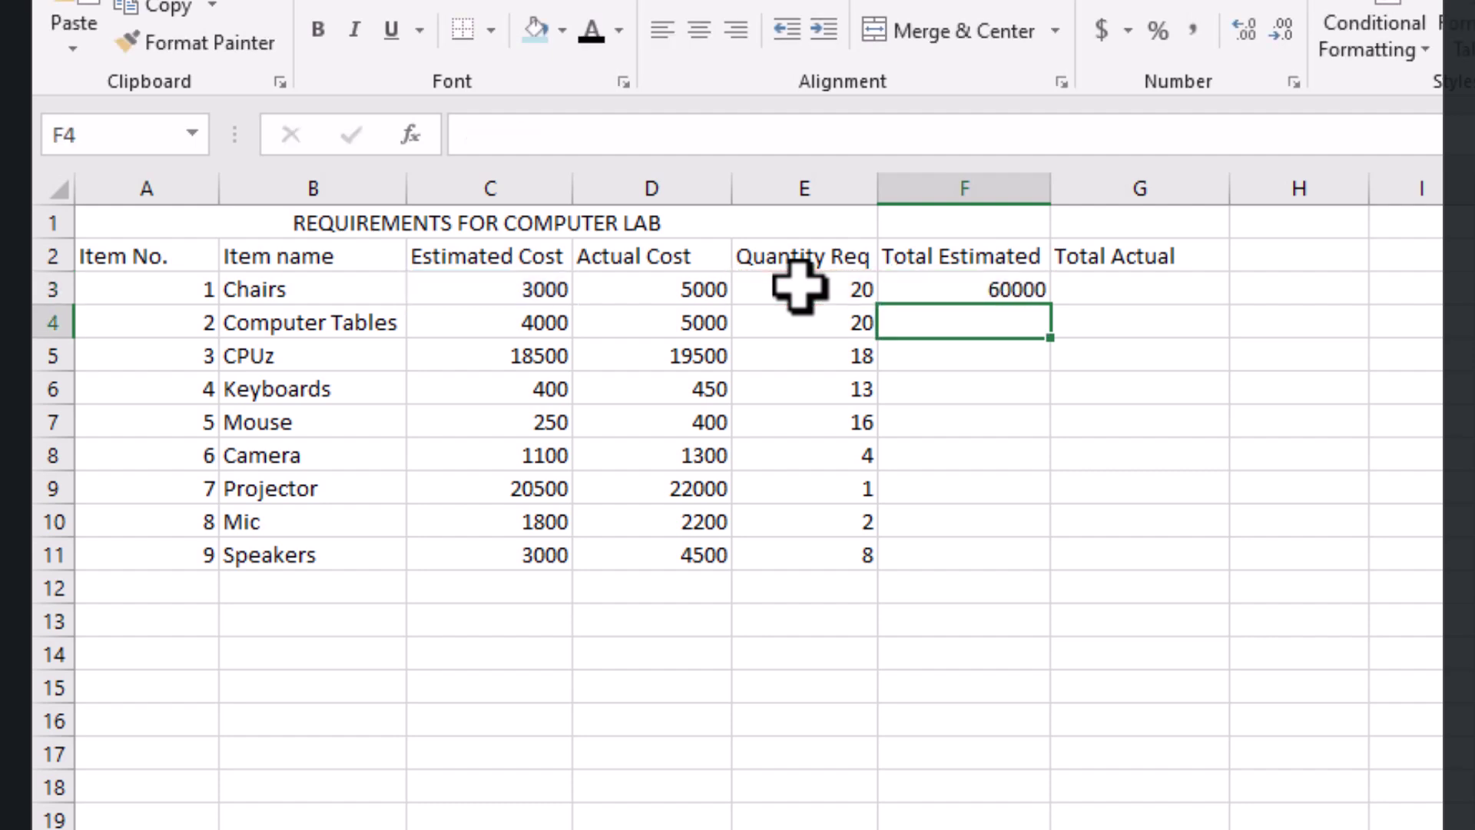
Step: Fill the F3 formula down to F11 and format F3:F11 in dollar accounting format with no decimal places
{"action": "left_click", "coordinate": [974, 290]}
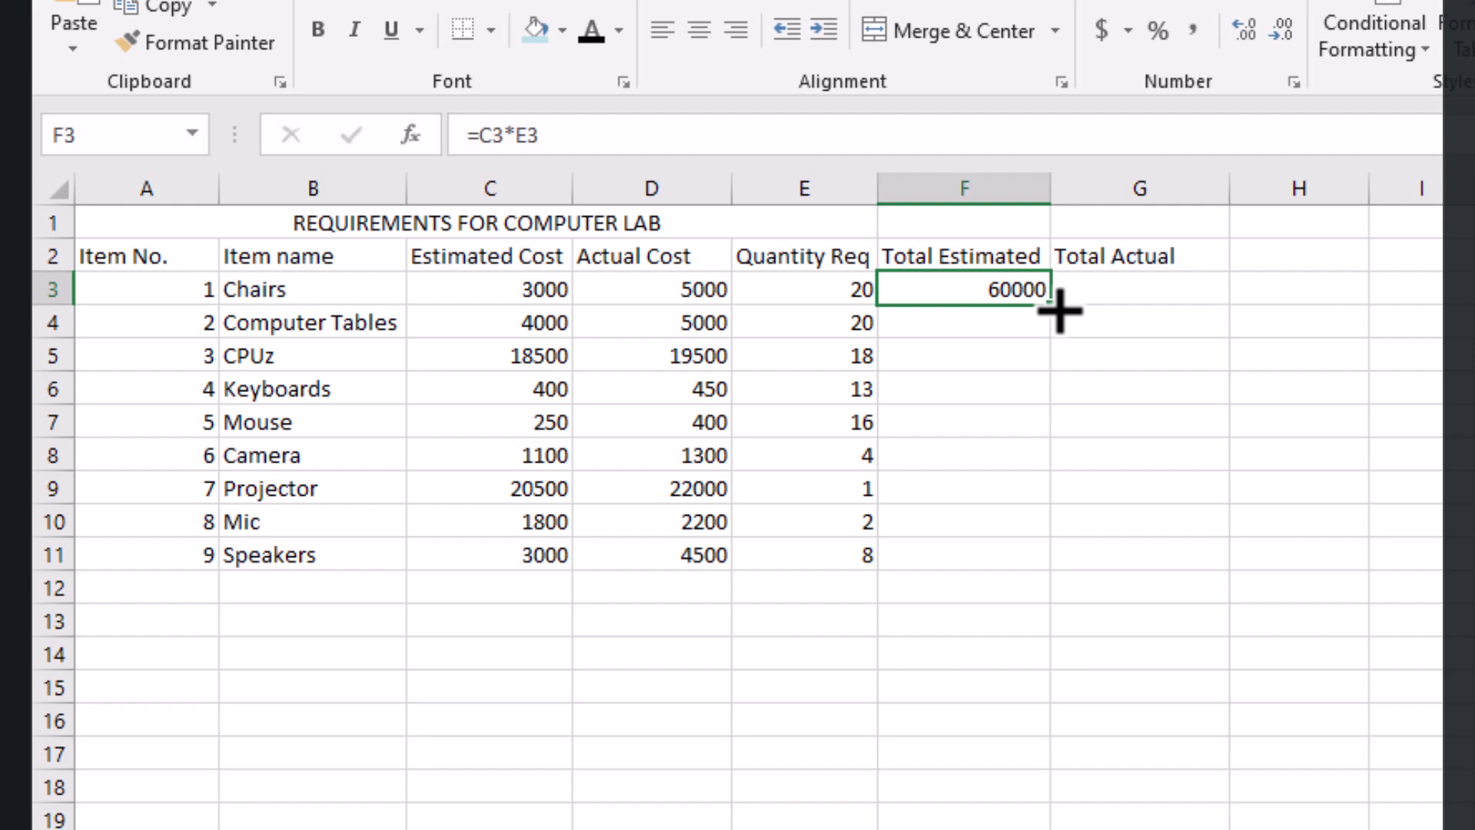
{"action": "left_click_drag", "start_coordinate": [1060, 310], "coordinate": [1042, 565]}
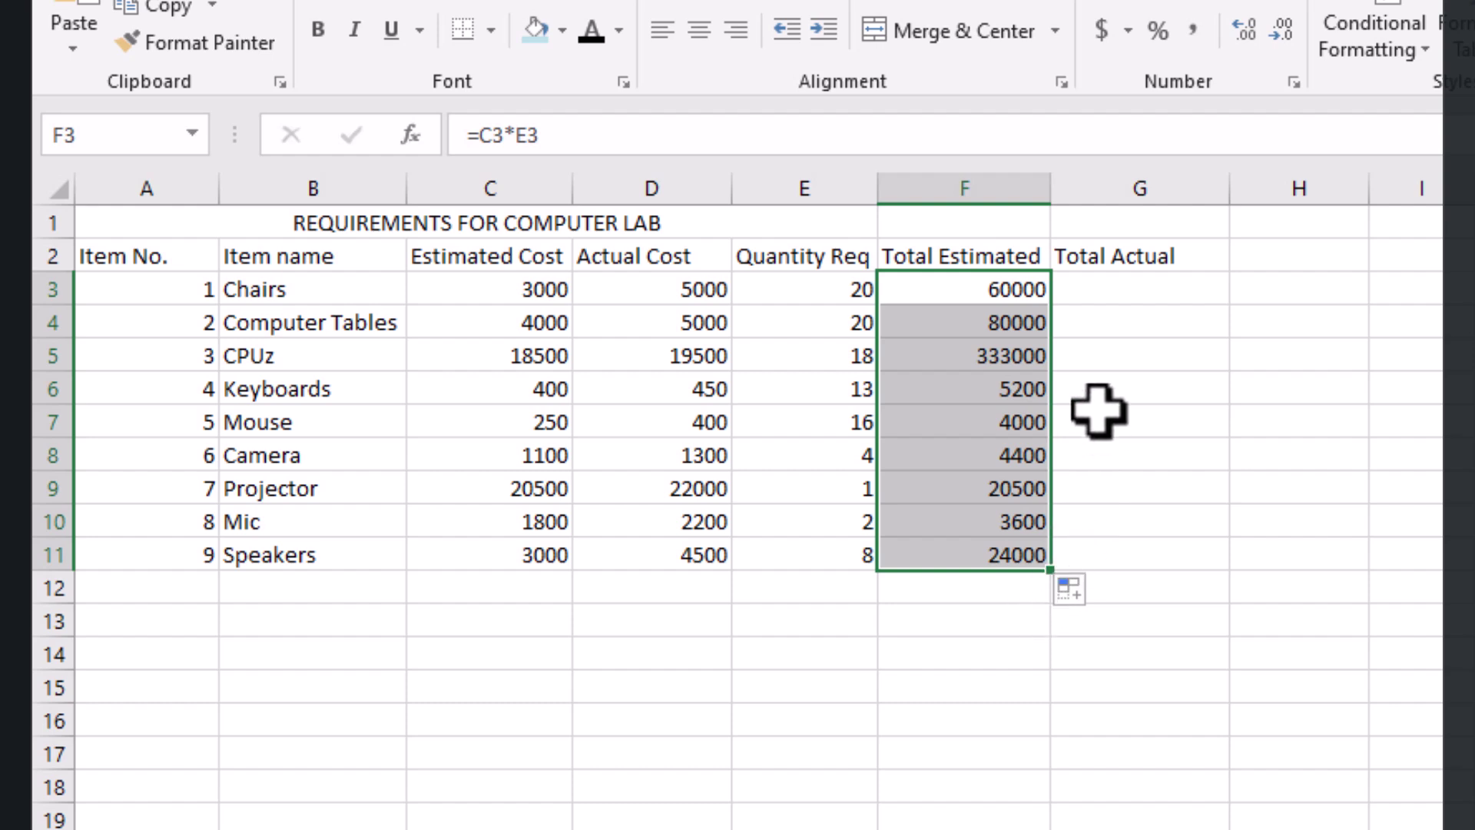
{"action": "left_click", "coordinate": [1098, 35]}
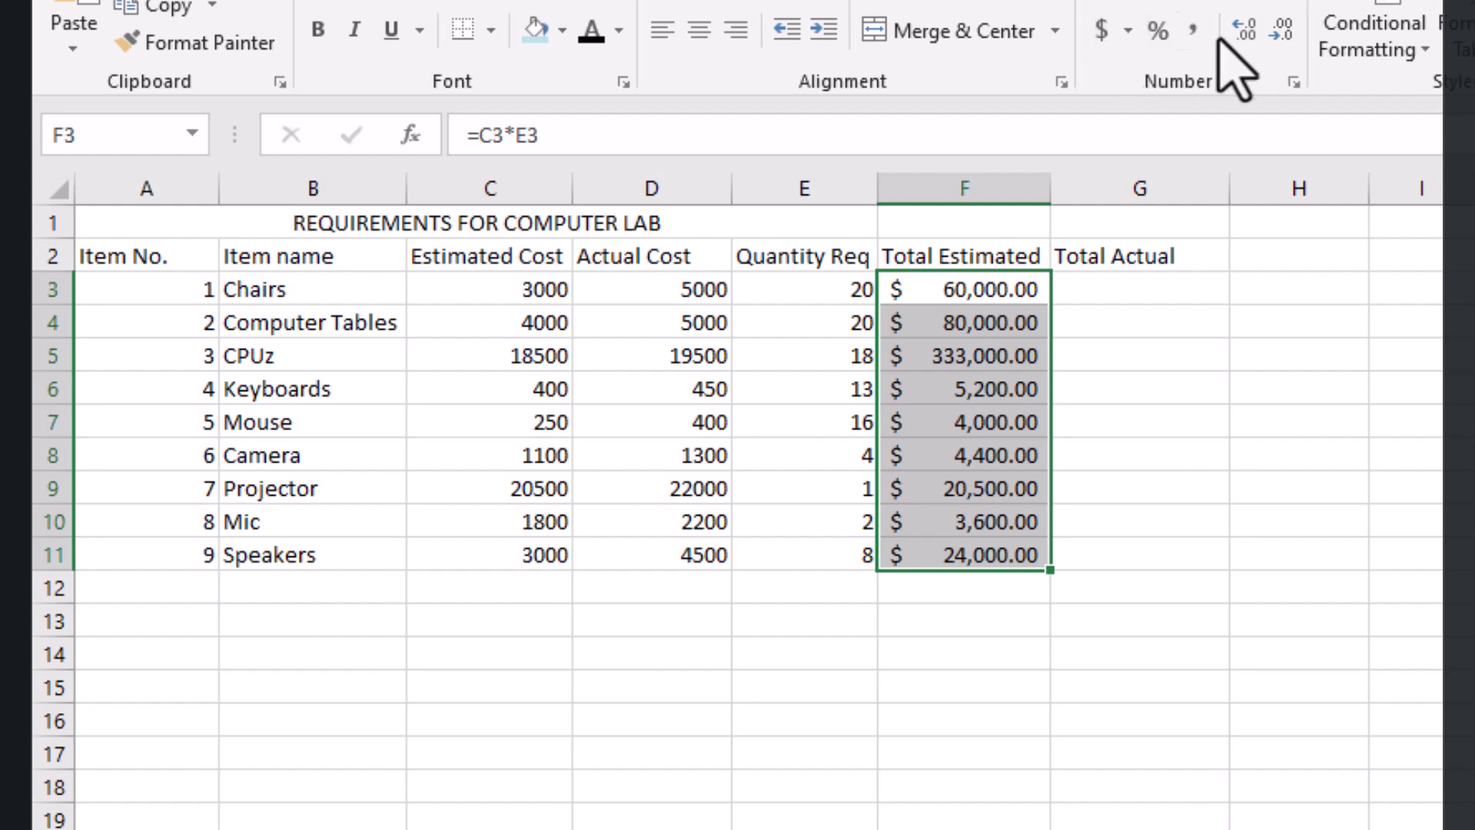
{"action": "left_click", "coordinate": [1267, 36]}
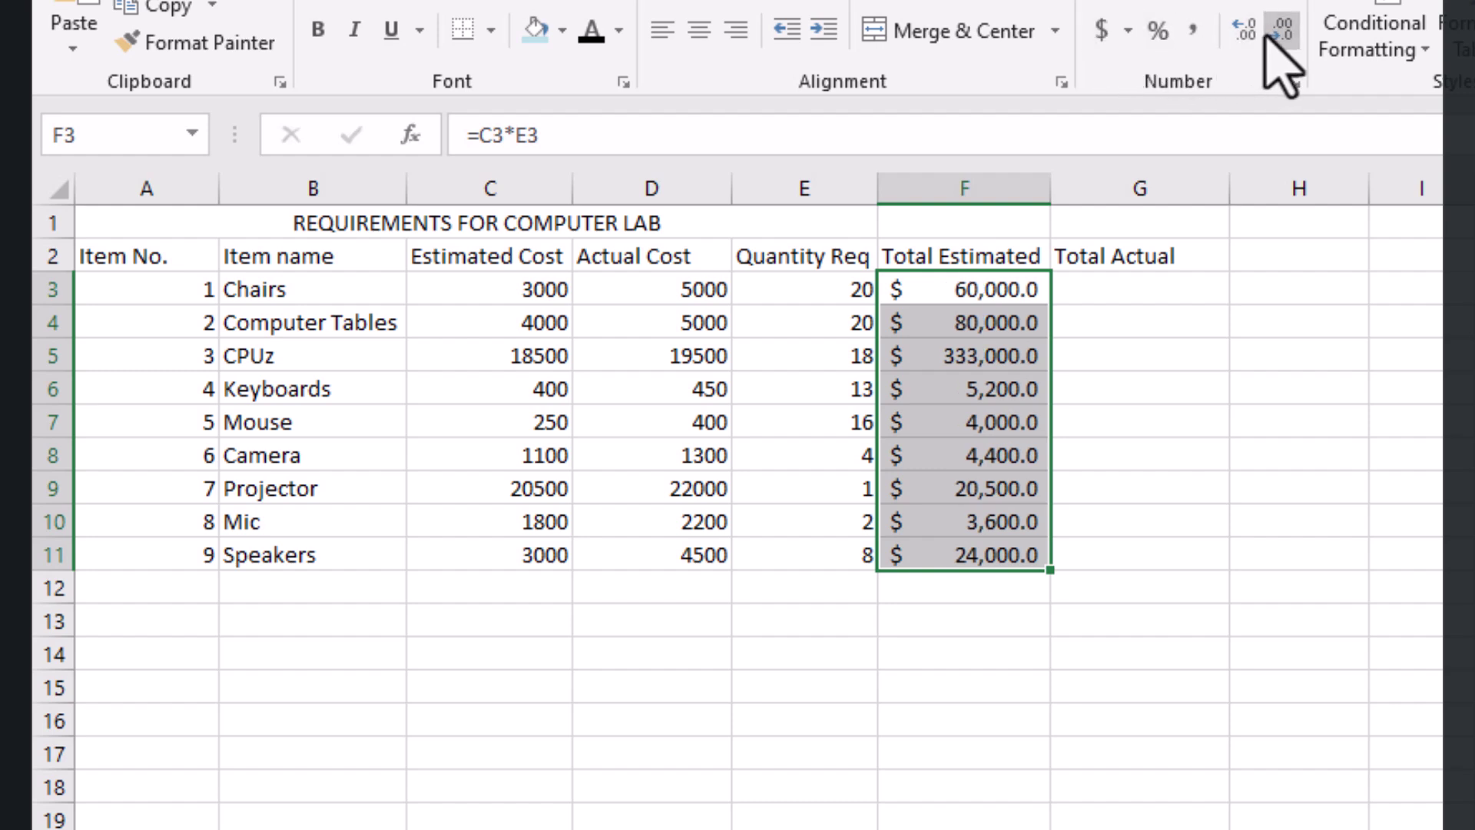
{"action": "left_click", "coordinate": [1267, 36]}
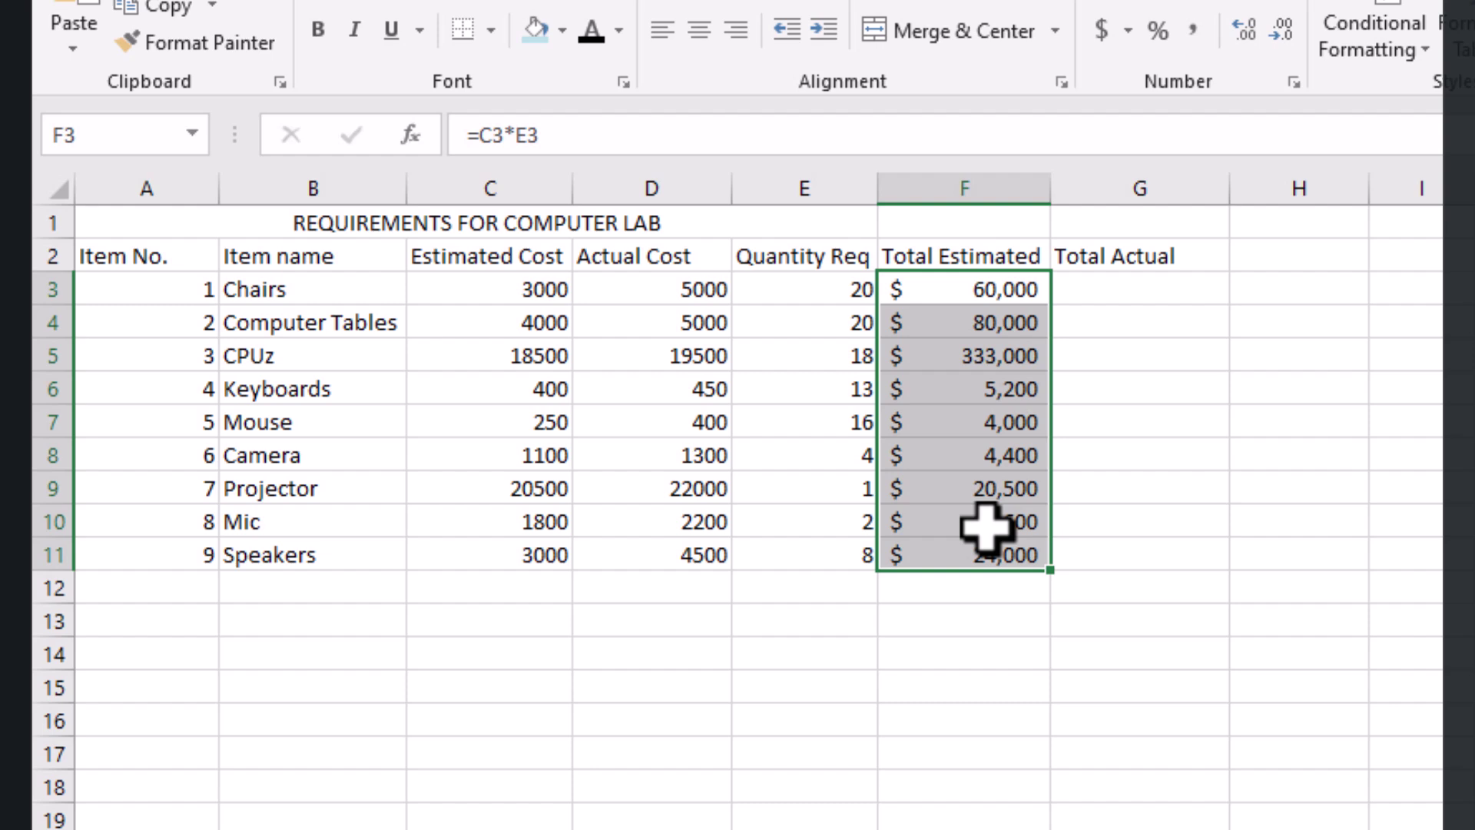
Step: Enter =D3*E3 in G3 to multiply the chairs' actual cost by the required quantity, and reselect G3
{"action": "left_click", "coordinate": [1127, 299]}
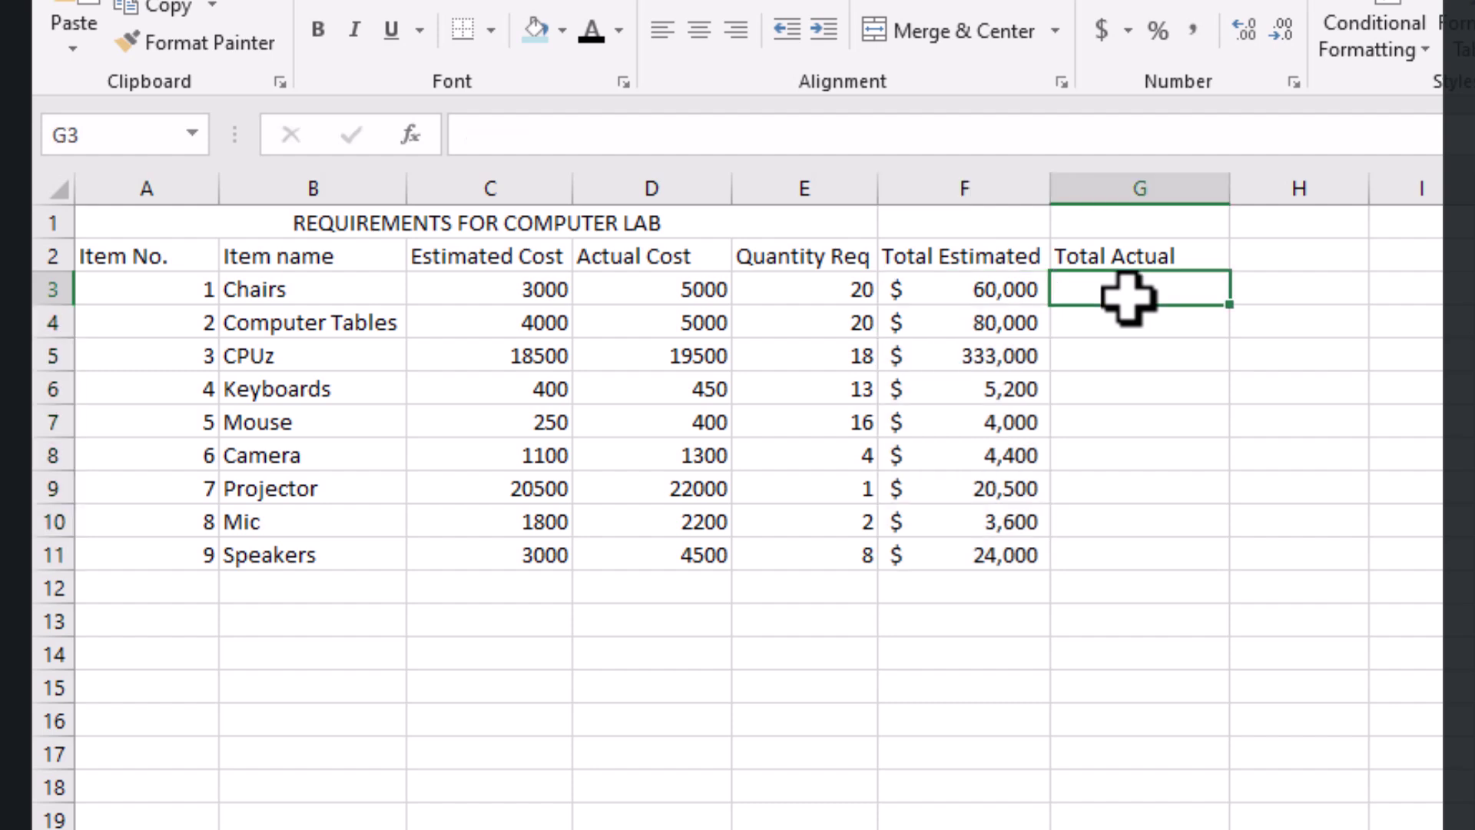
{"action": "type", "text": "="}
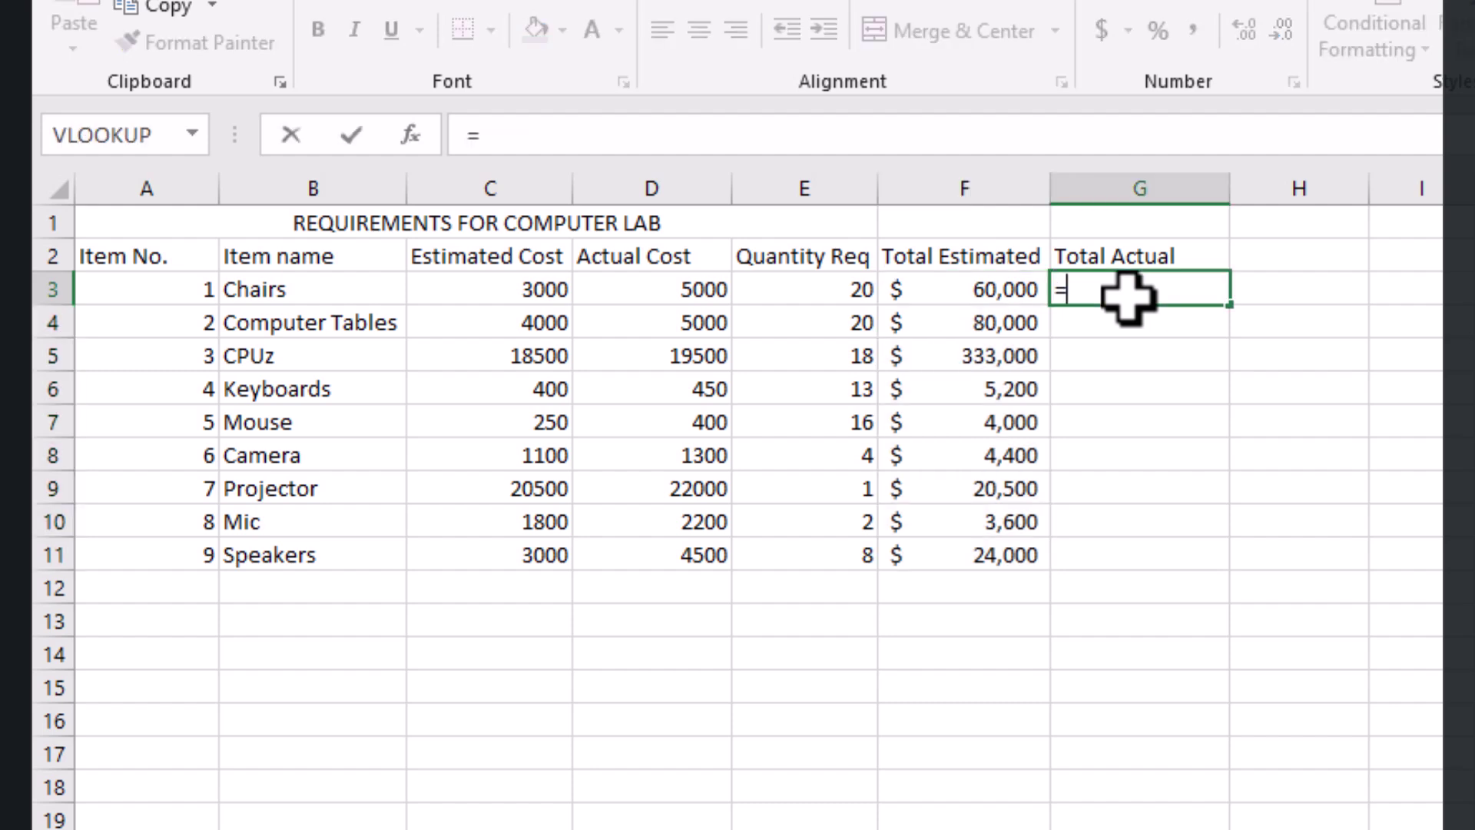
{"action": "left_click", "coordinate": [673, 288]}
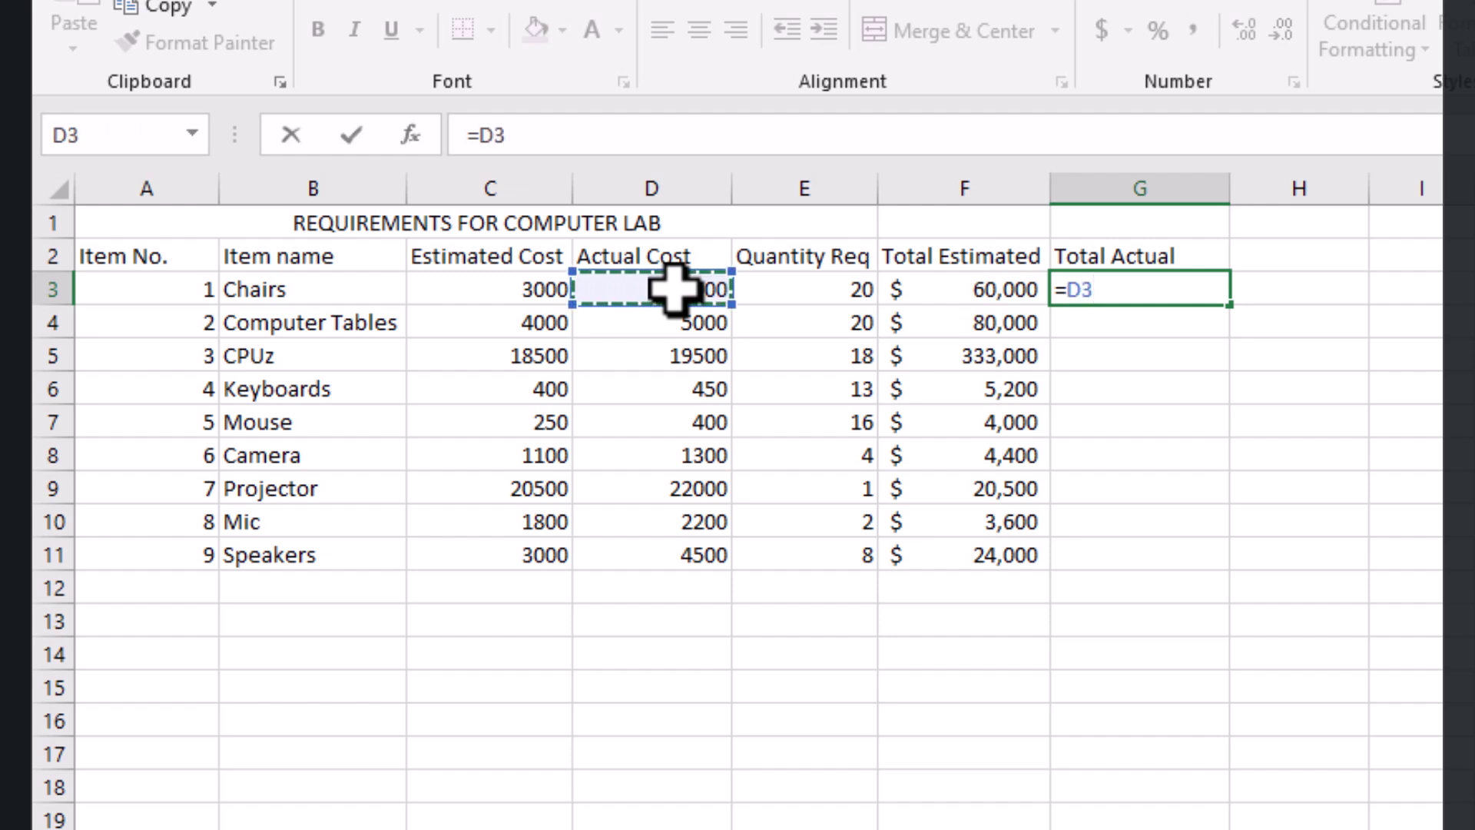
{"action": "type", "text": "*"}
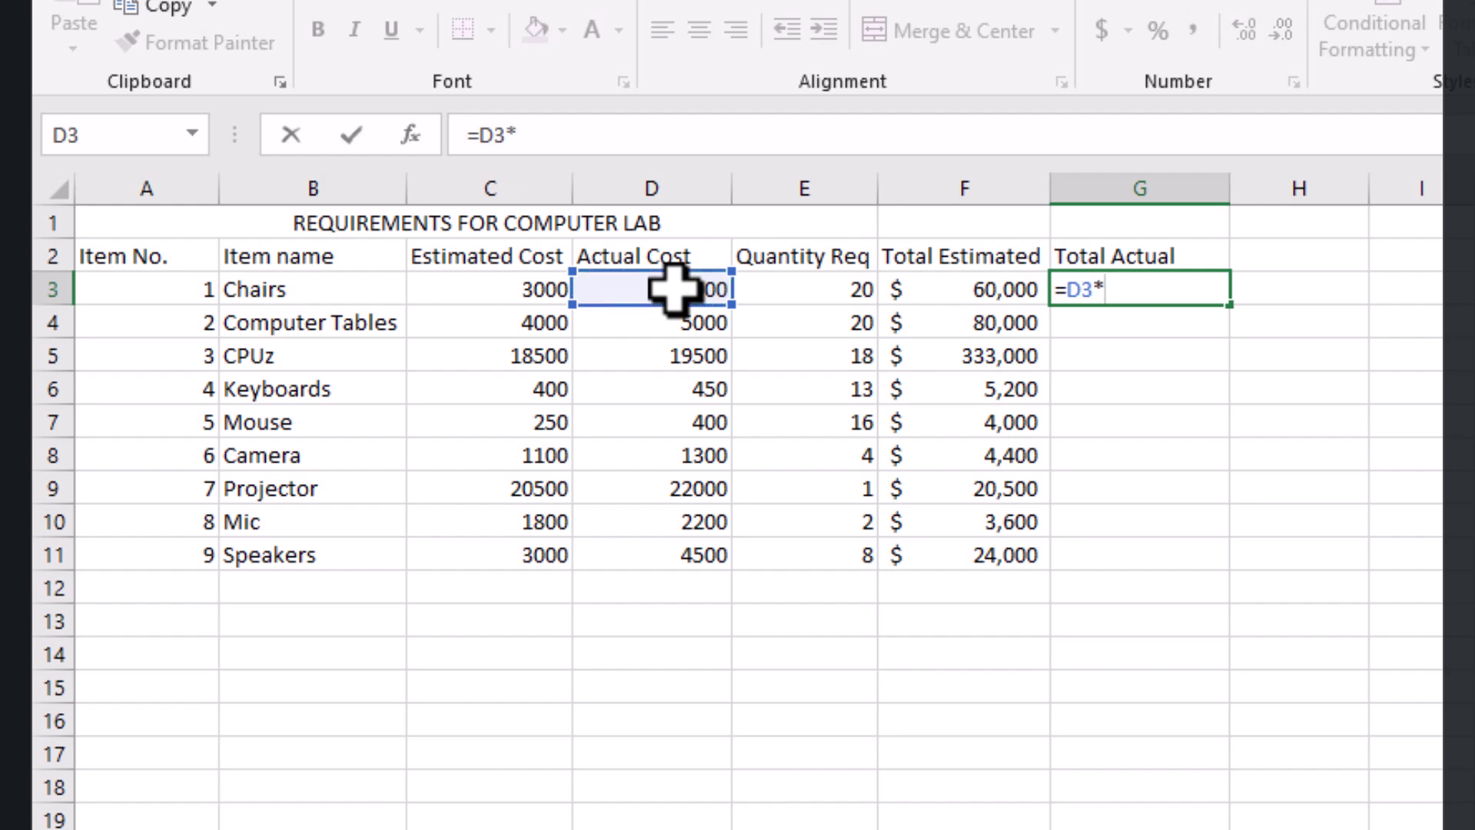
{"action": "left_click", "coordinate": [843, 286]}
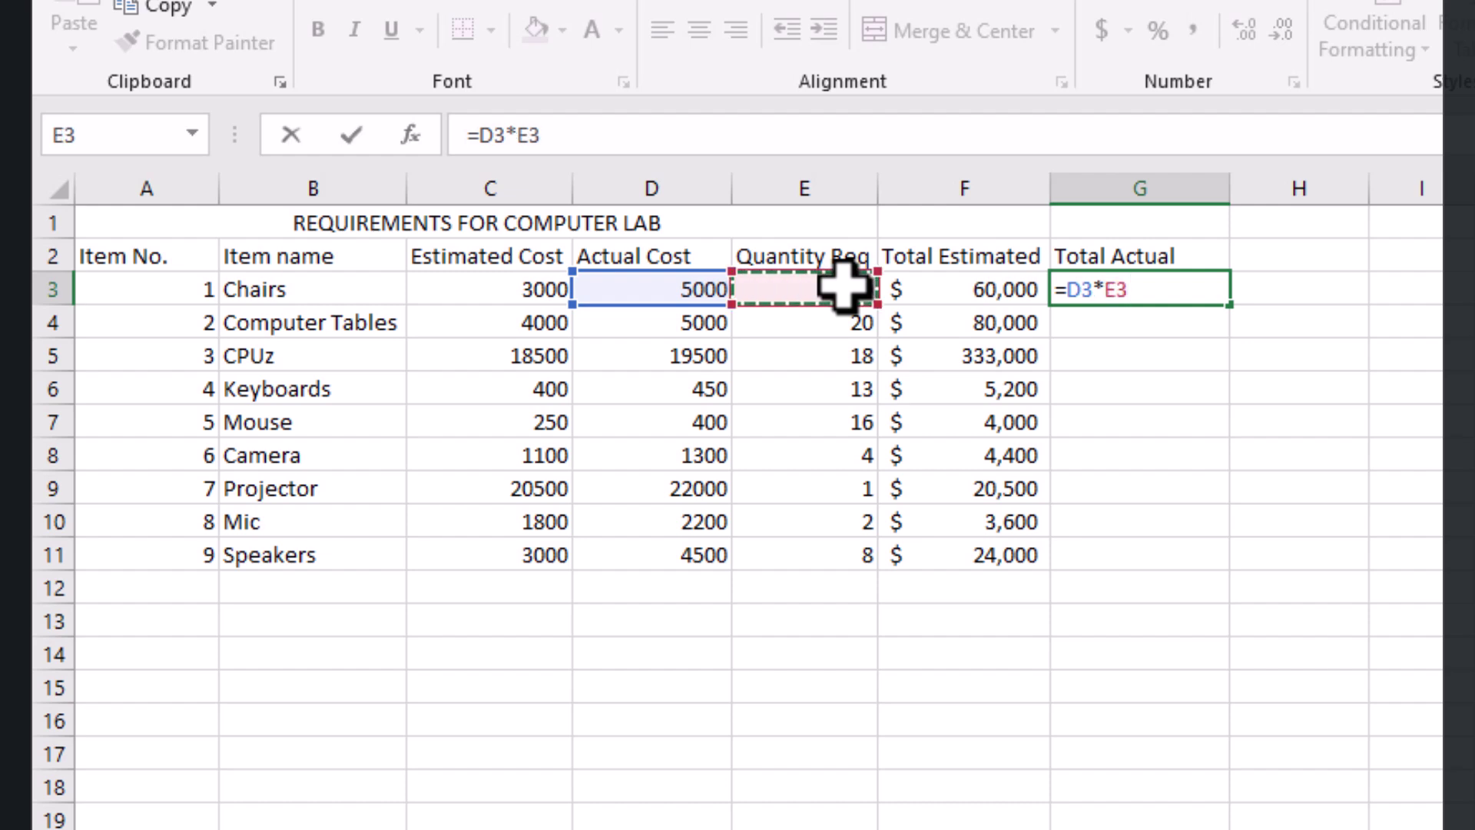
{"action": "key", "text": "Return"}
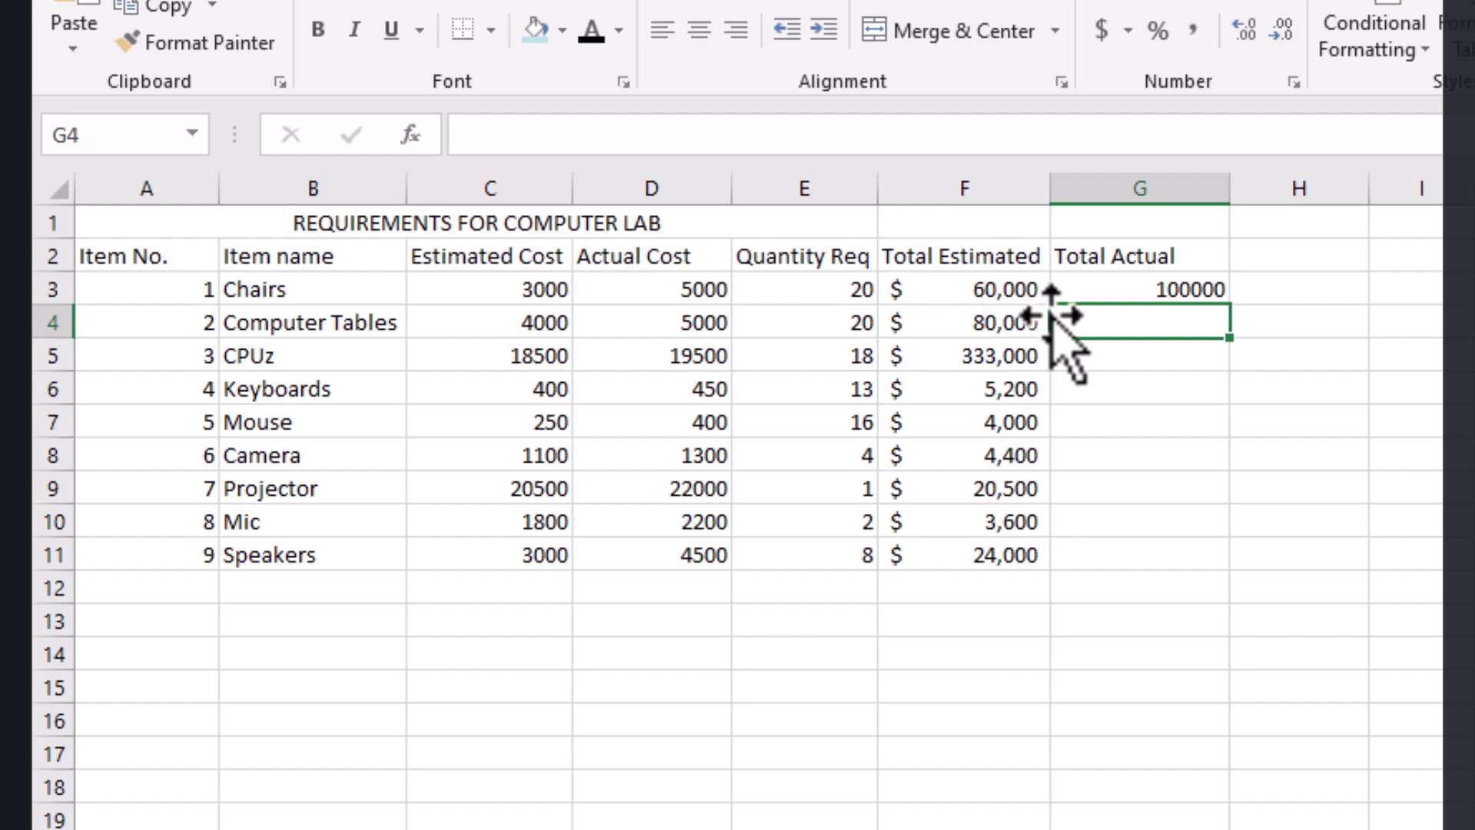
{"action": "left_click", "coordinate": [1107, 286]}
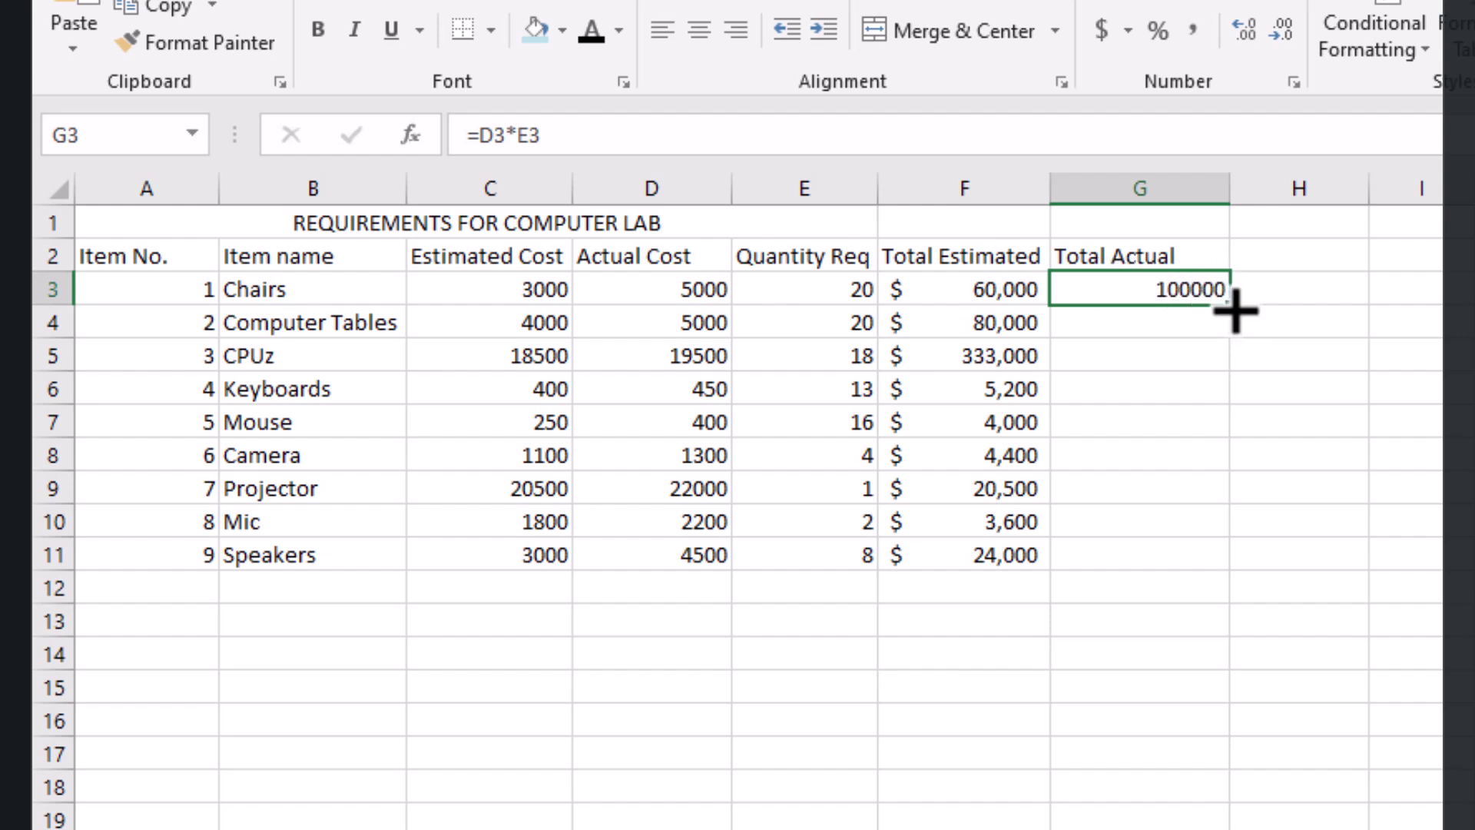
Step: Fill the G3 formula down to G11 and format G3:G11 in dollar accounting format with no decimal places
{"action": "left_click_drag", "start_coordinate": [1235, 311], "coordinate": [1225, 578]}
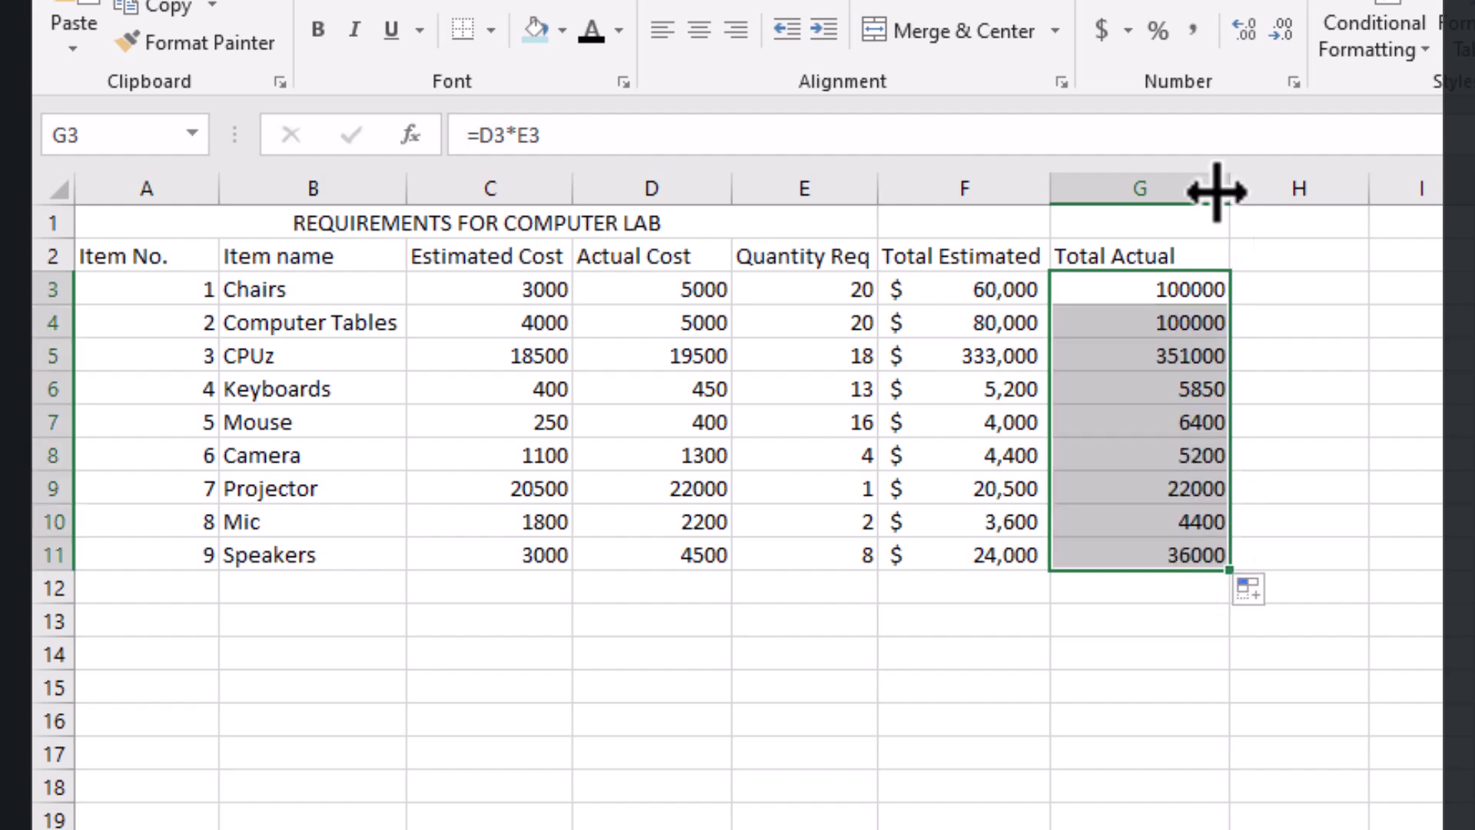
{"action": "left_click", "coordinate": [1104, 43]}
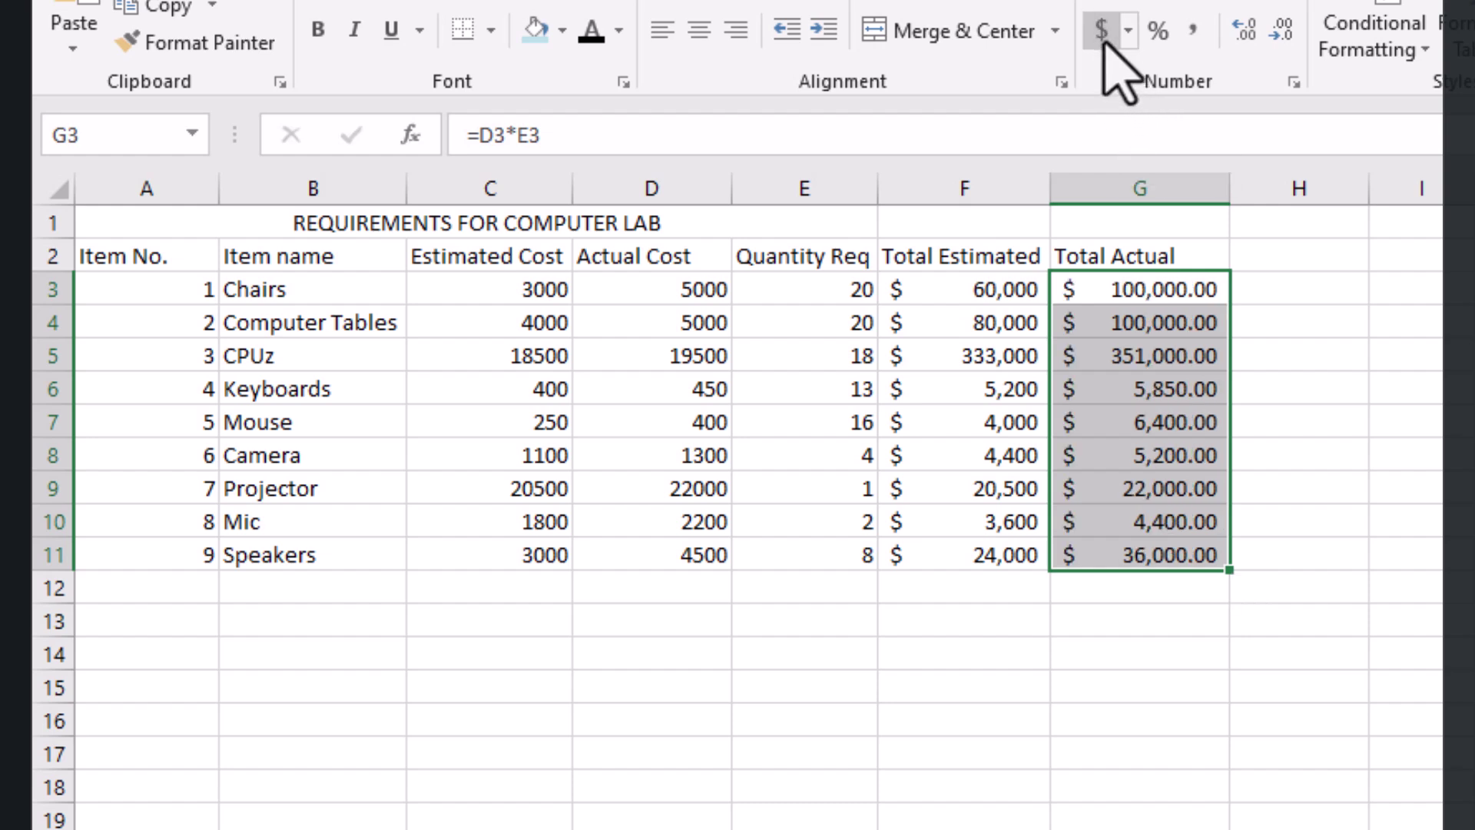
{"action": "left_click", "coordinate": [1275, 40]}
{"action": "left_click", "coordinate": [1279, 31]}
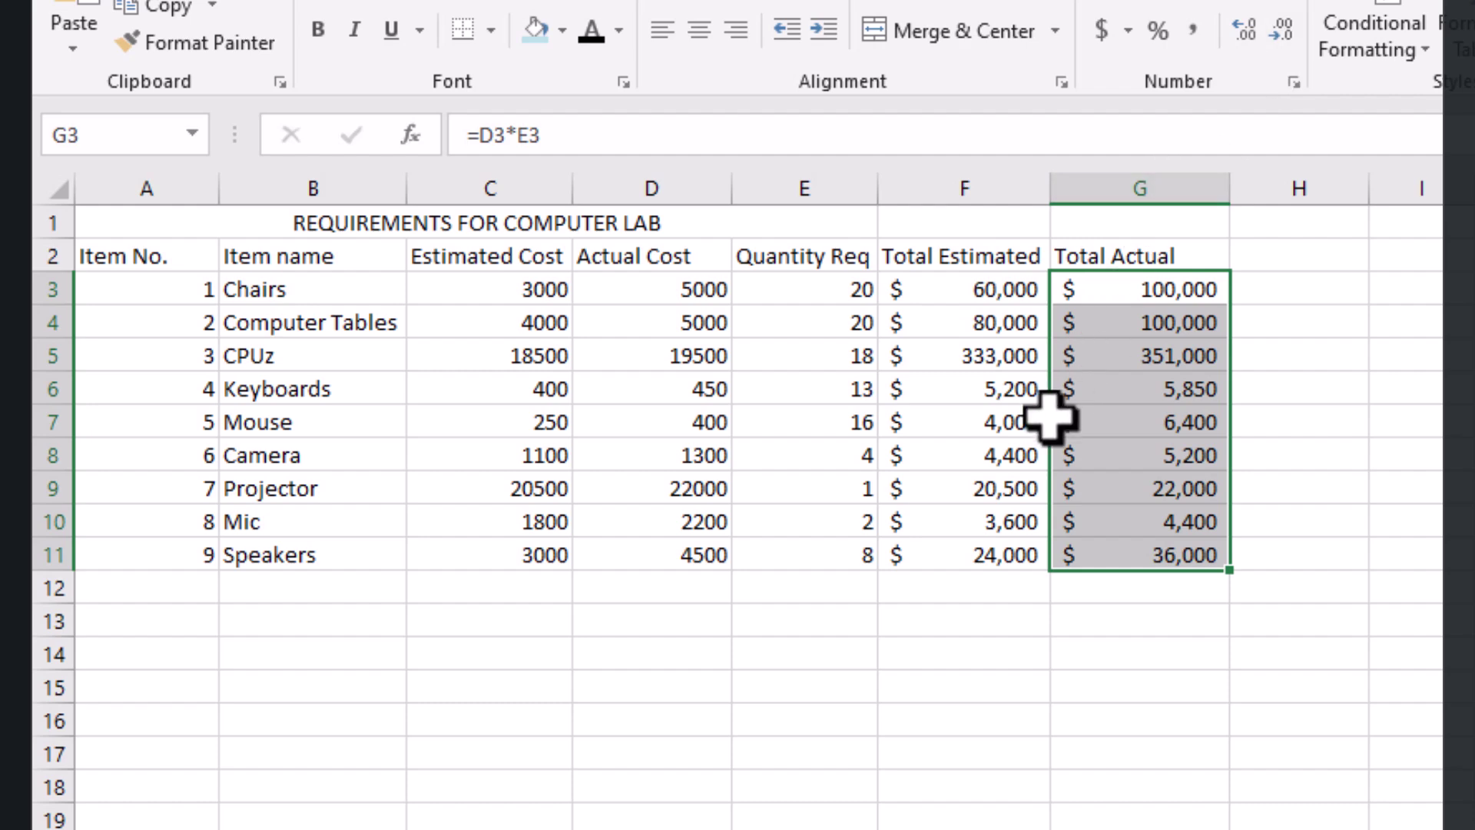
Step: Enter =SUM(F3:F11) in F12 to total the estimated costs, and fill the formula across to G12
{"action": "left_click", "coordinate": [986, 585]}
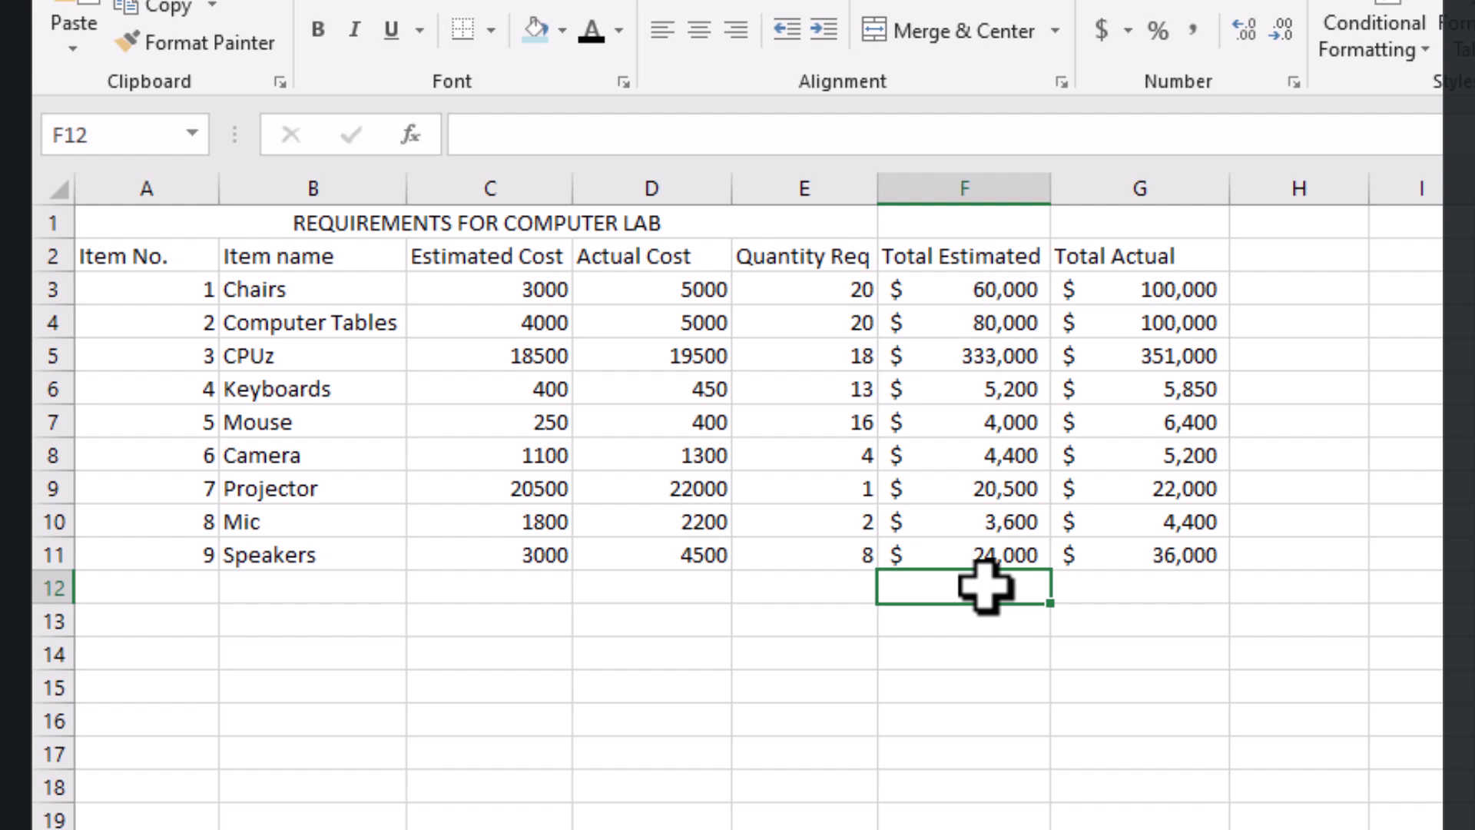
{"action": "type", "text": "=su"}
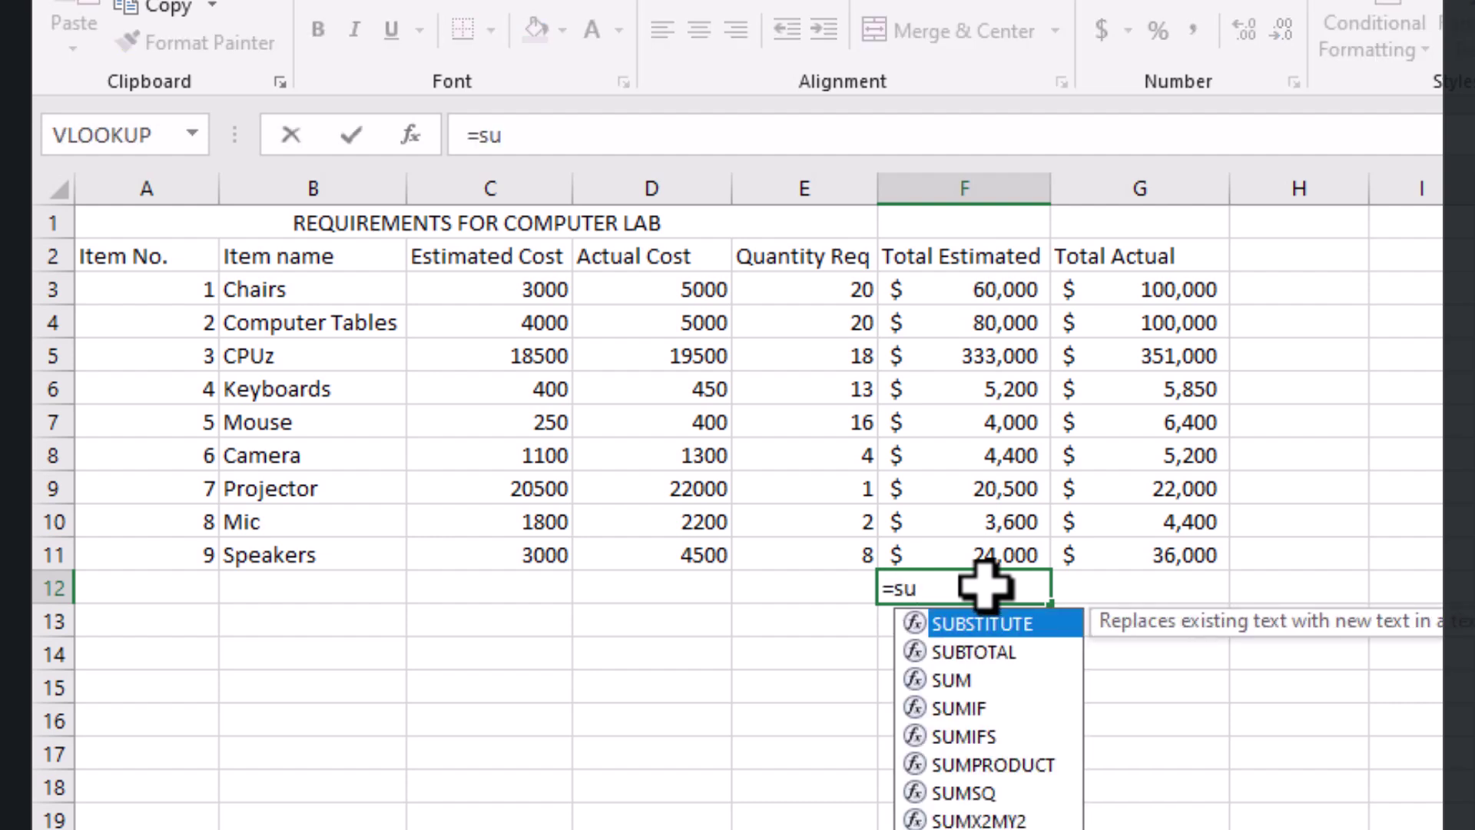
{"action": "type", "text": "m"}
{"action": "key", "text": "Tab"}
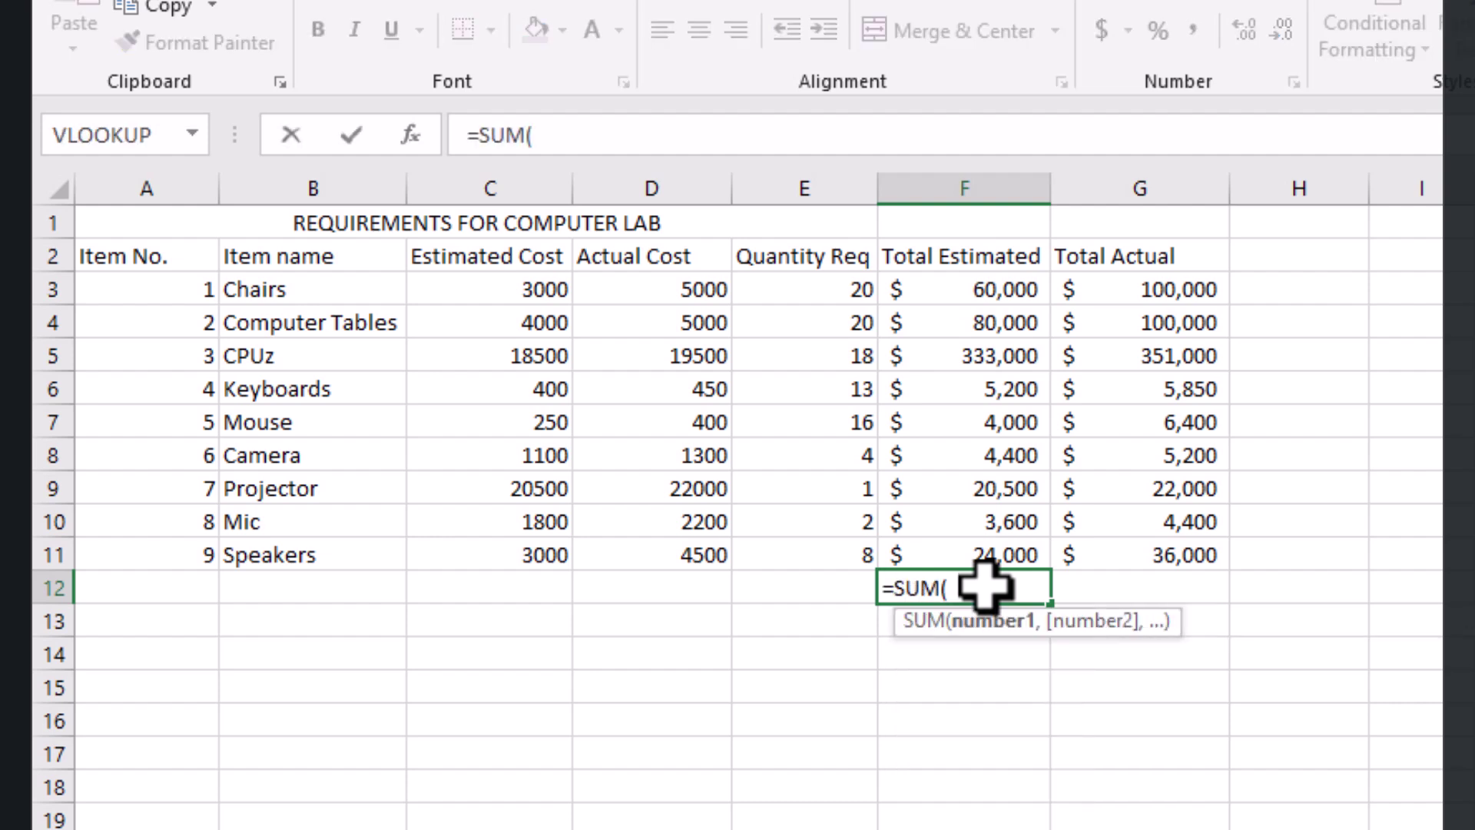
{"action": "left_click_drag", "start_coordinate": [1000, 291], "coordinate": [993, 542]}
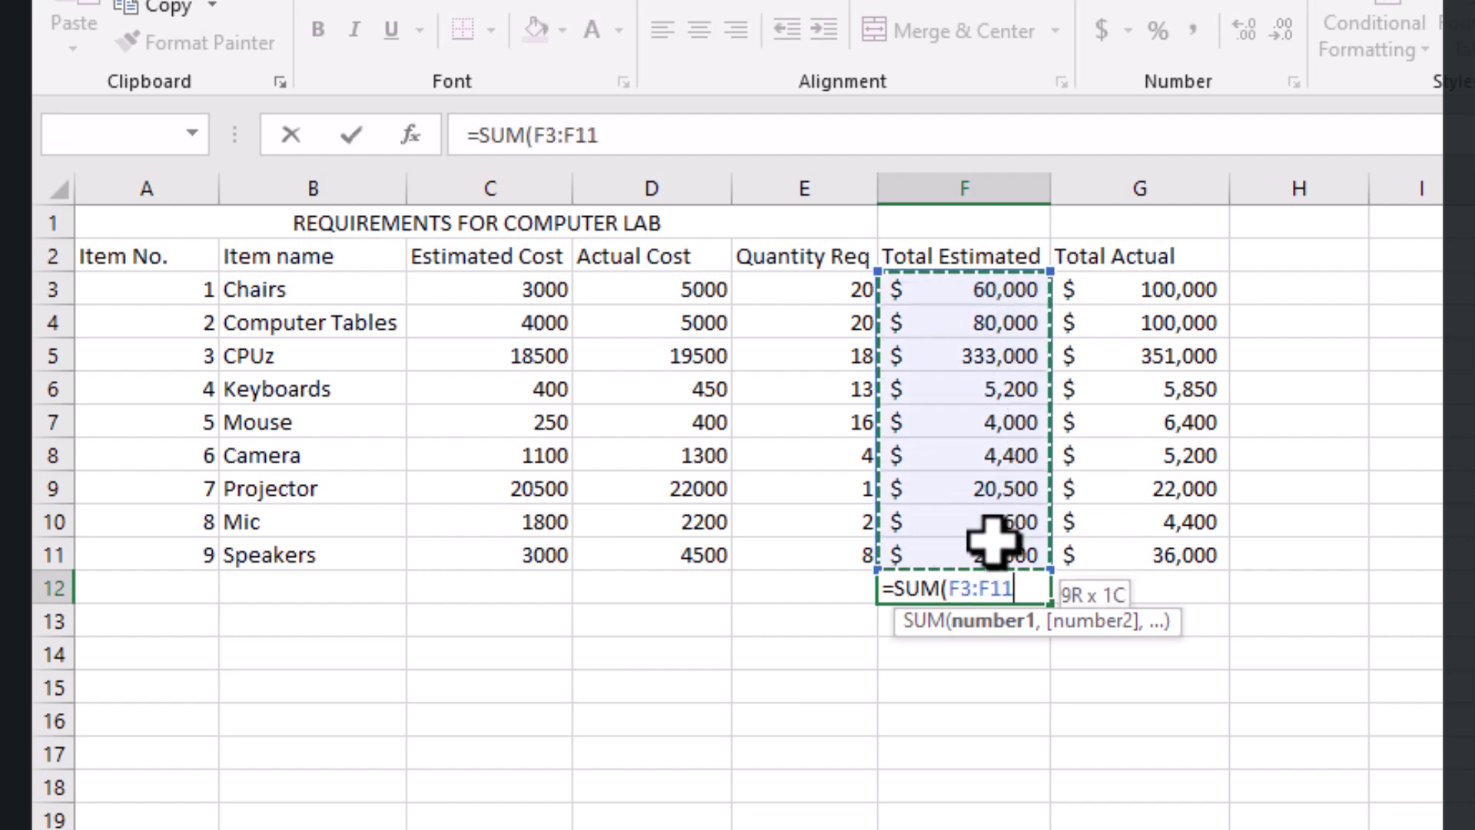
{"action": "type", "text": ")"}
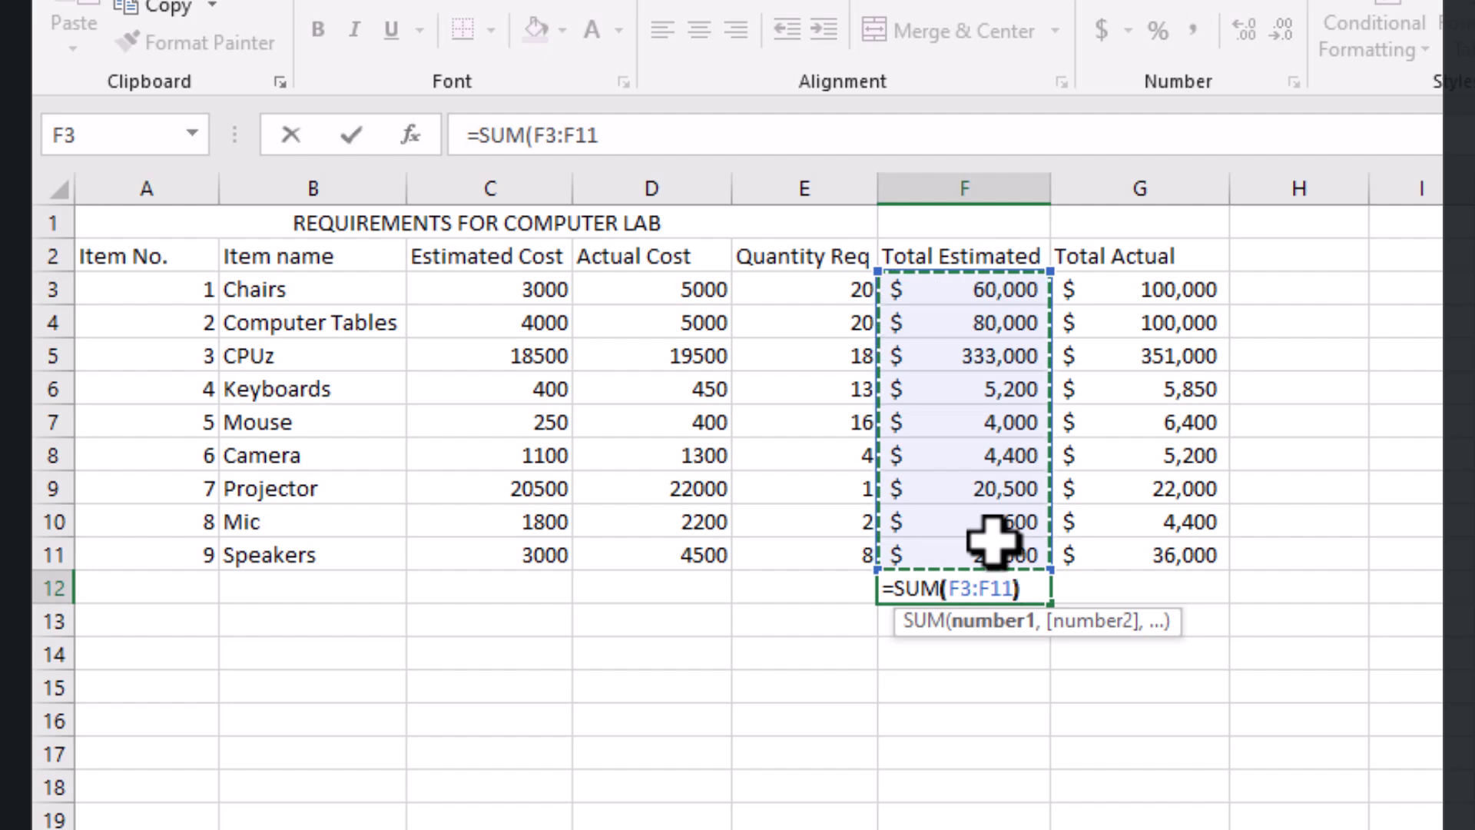
{"action": "key", "text": "Return"}
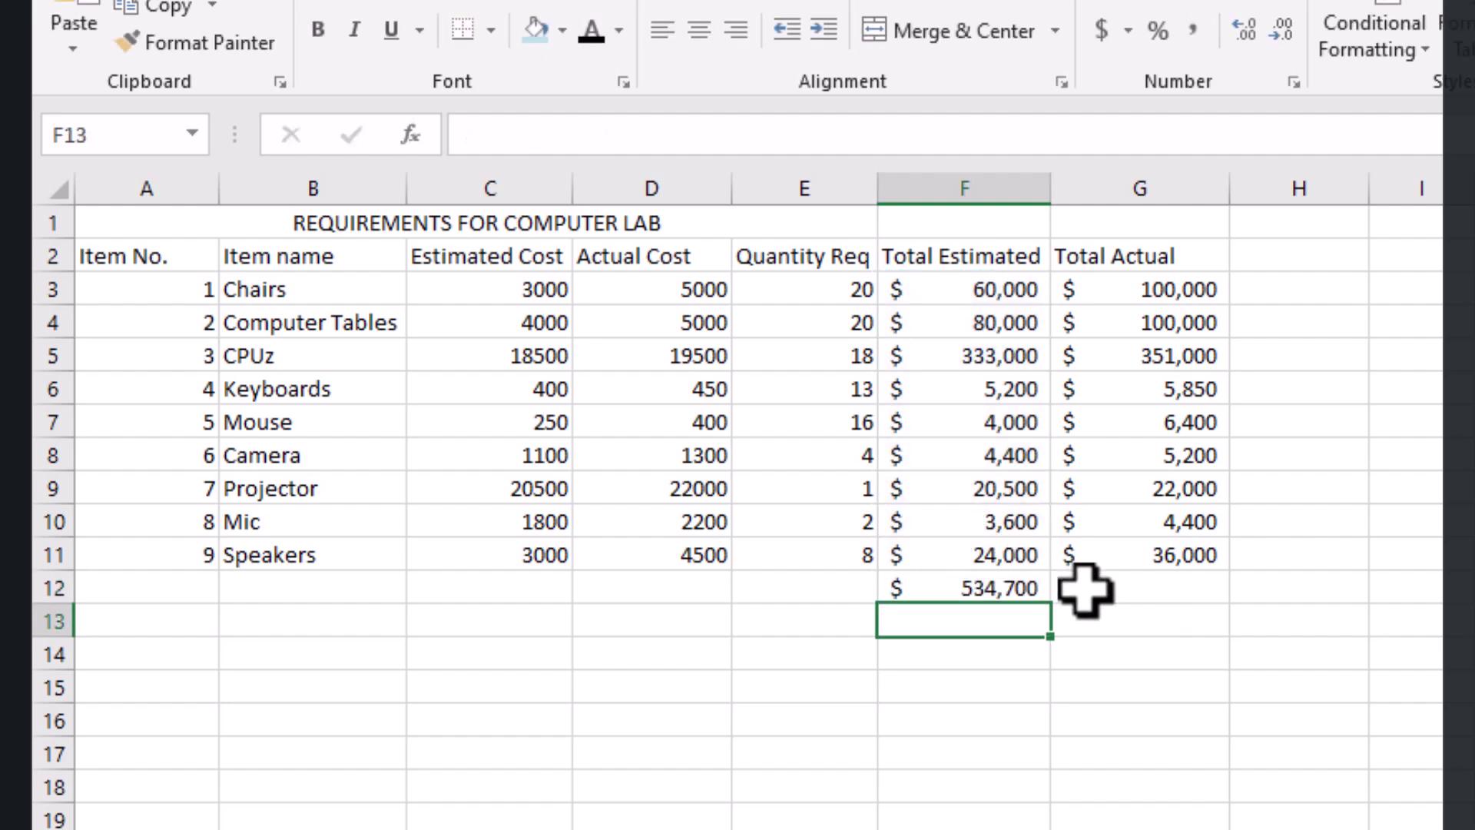
{"action": "left_click", "coordinate": [1024, 591]}
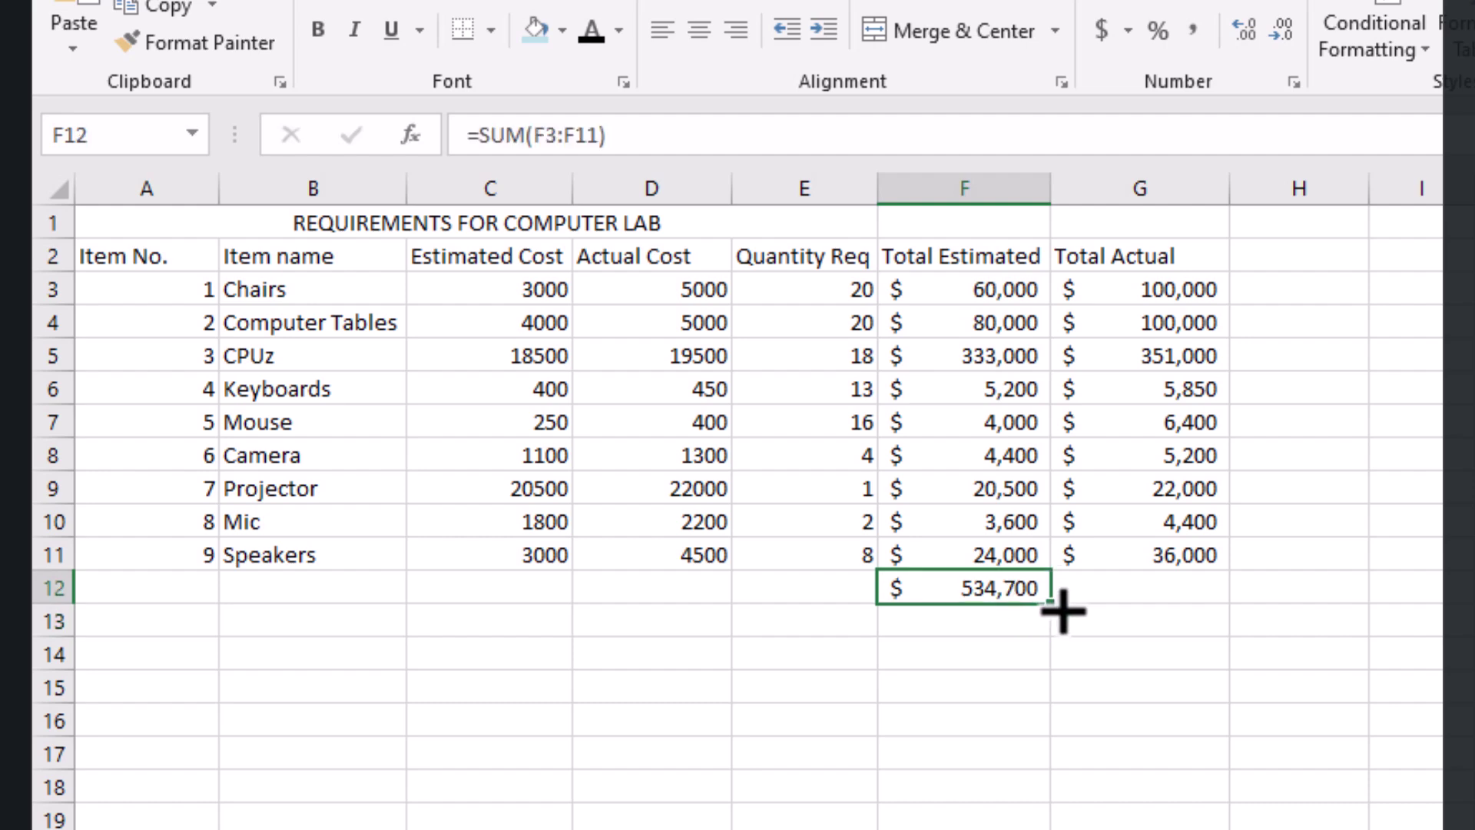
{"action": "left_click_drag", "start_coordinate": [1054, 609], "coordinate": [1187, 606]}
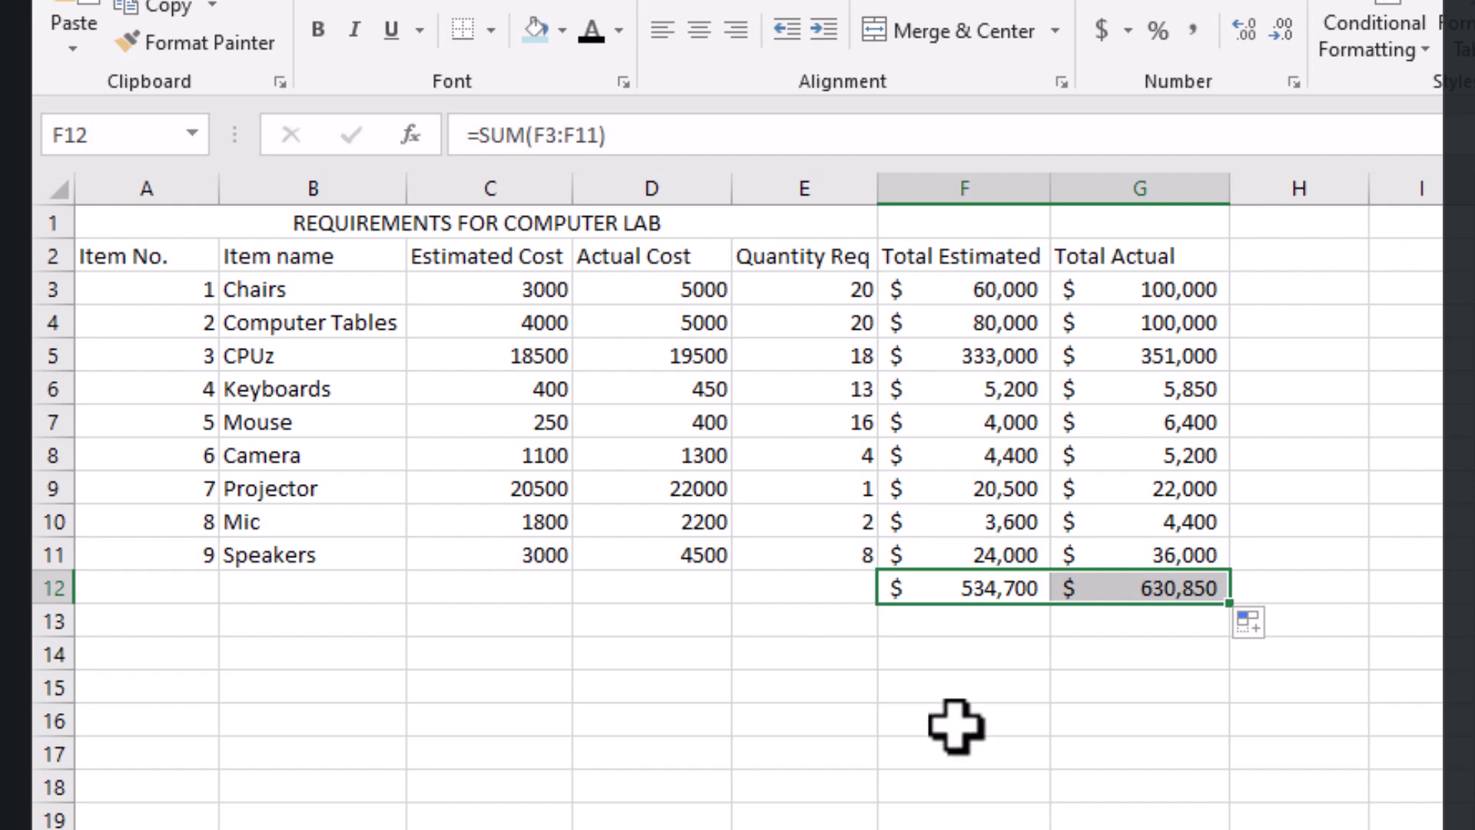
Step: Enter the label "By SUMPRODUCT" in E13 and fit column E's width to its contents
{"action": "left_click", "coordinate": [794, 624]}
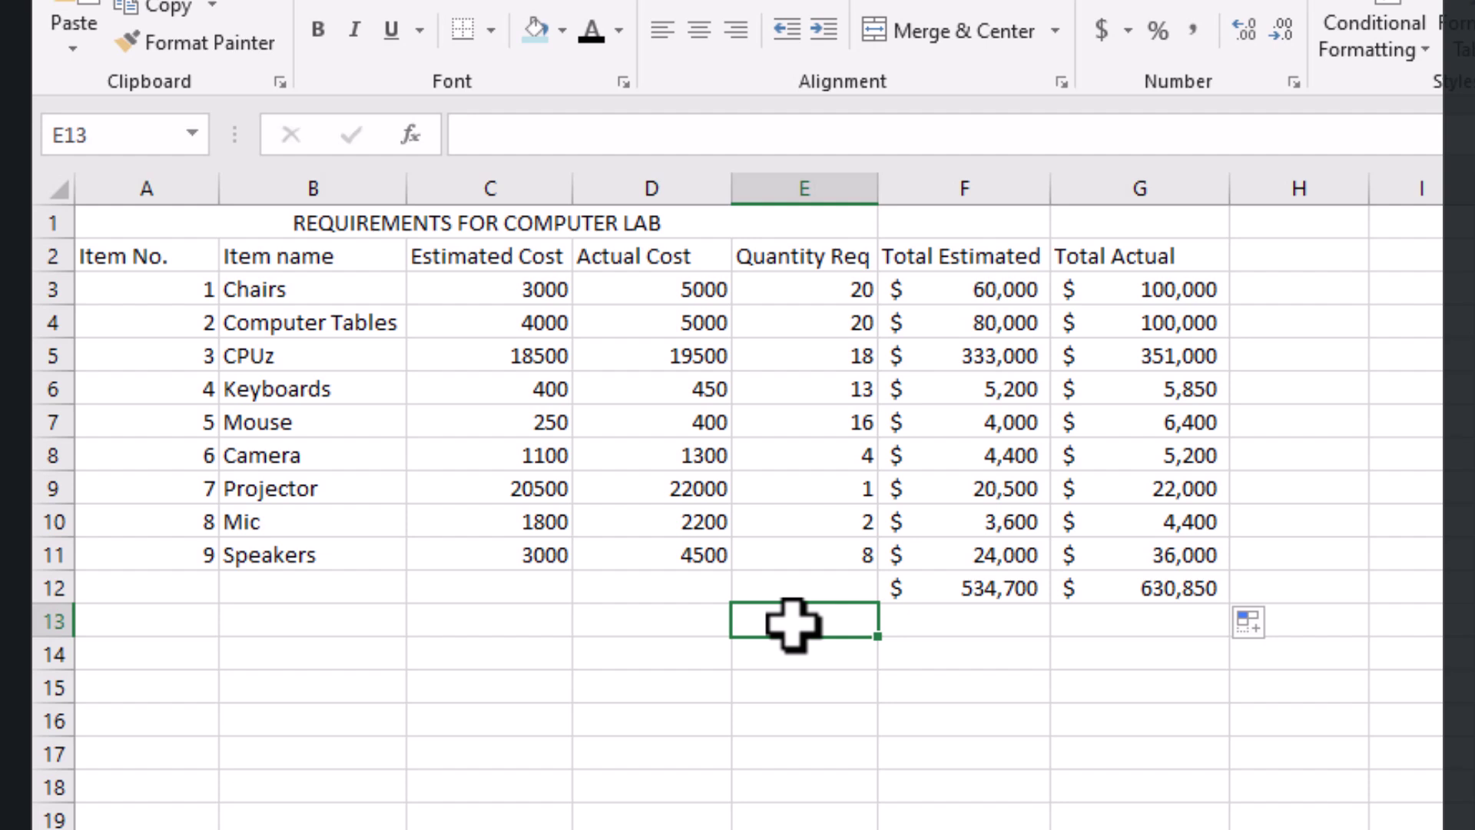
{"action": "type", "text": "b"}
{"action": "key", "text": "BackSpace"}
{"action": "type", "text": "By"}
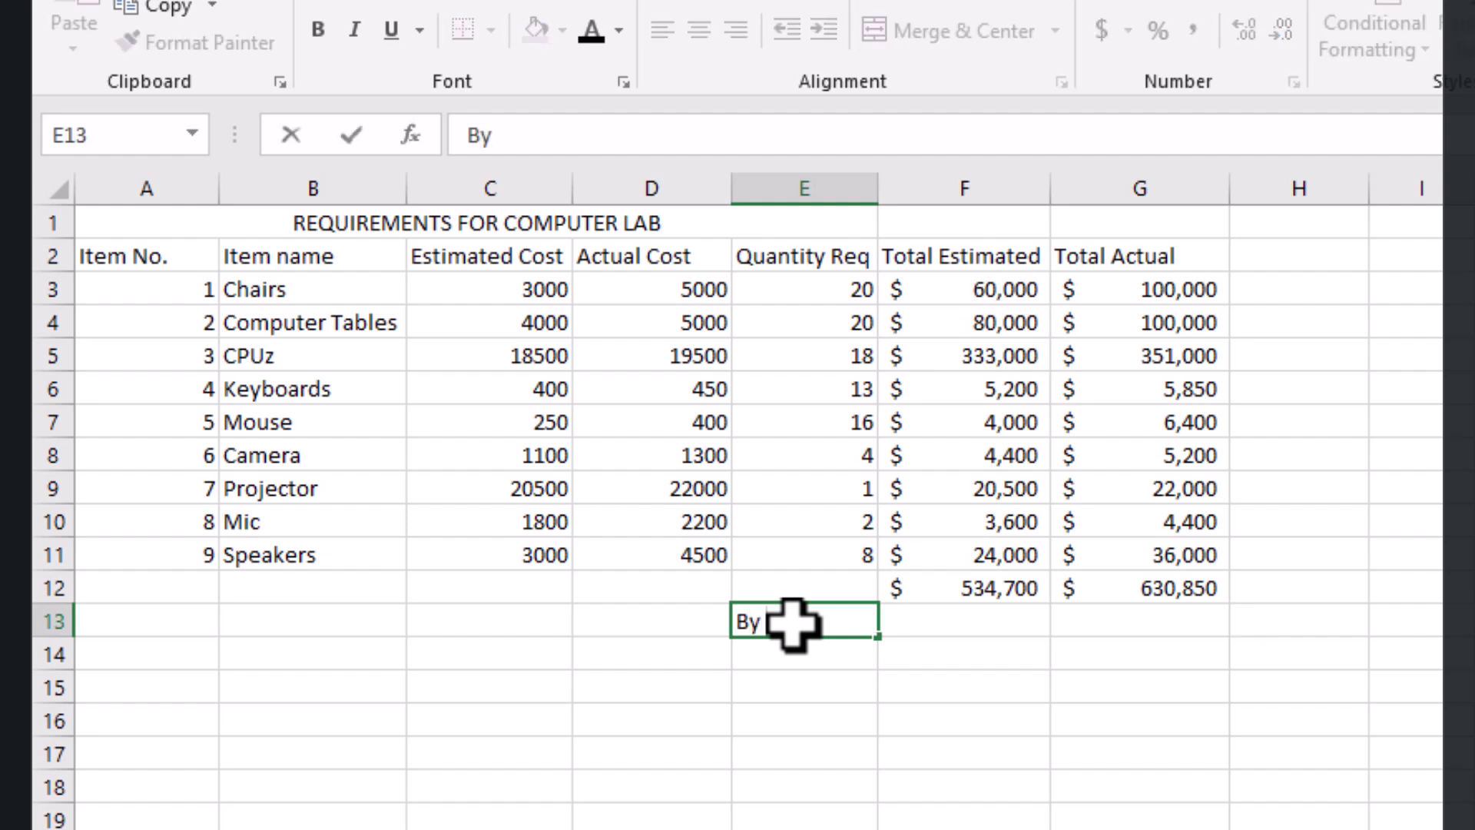
{"action": "type", "text": " SUMPROU"}
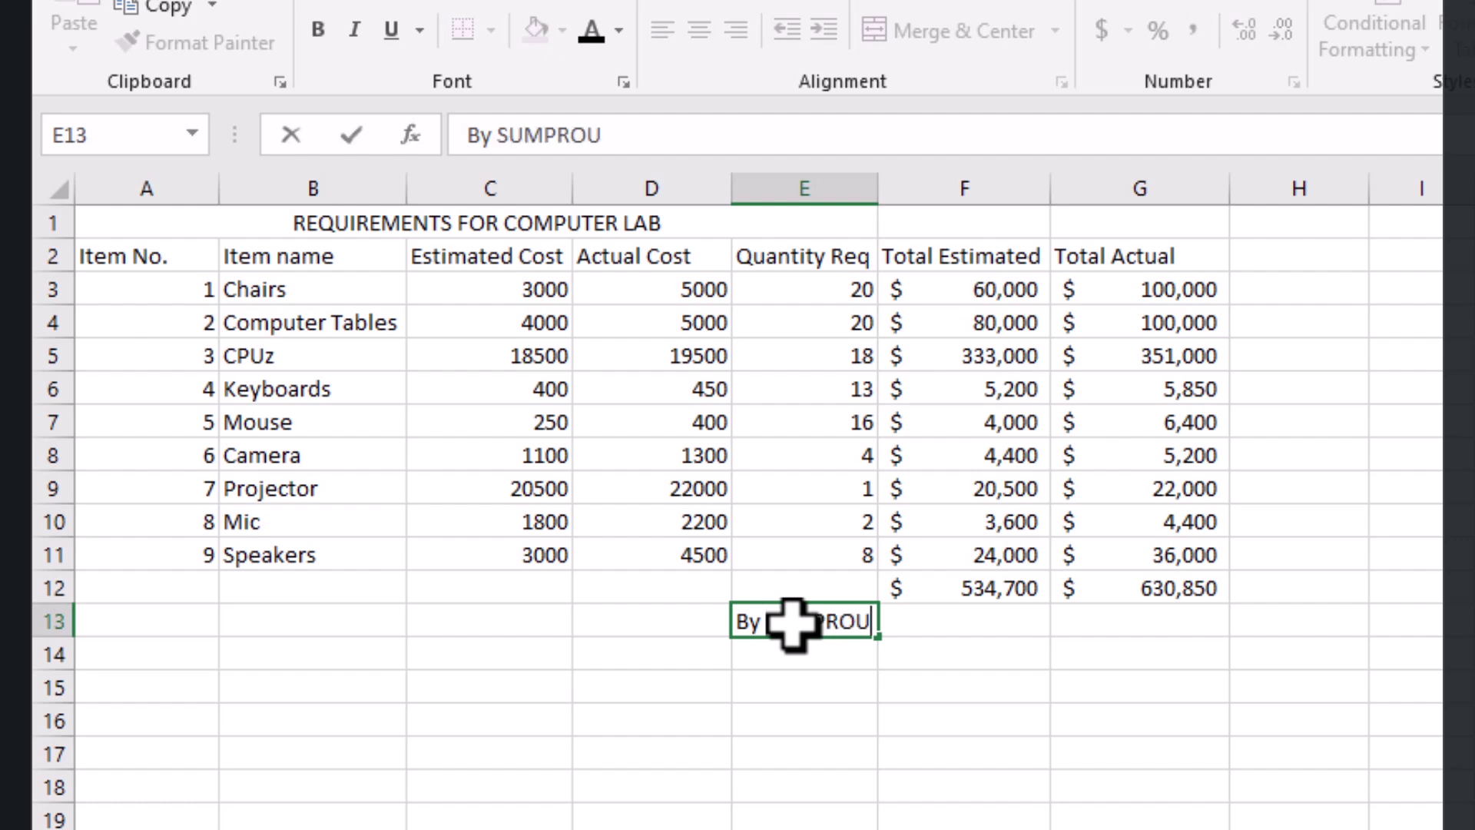
{"action": "key", "text": "BackSpace"}
{"action": "type", "text": "DUCT"}
{"action": "key", "text": "Return"}
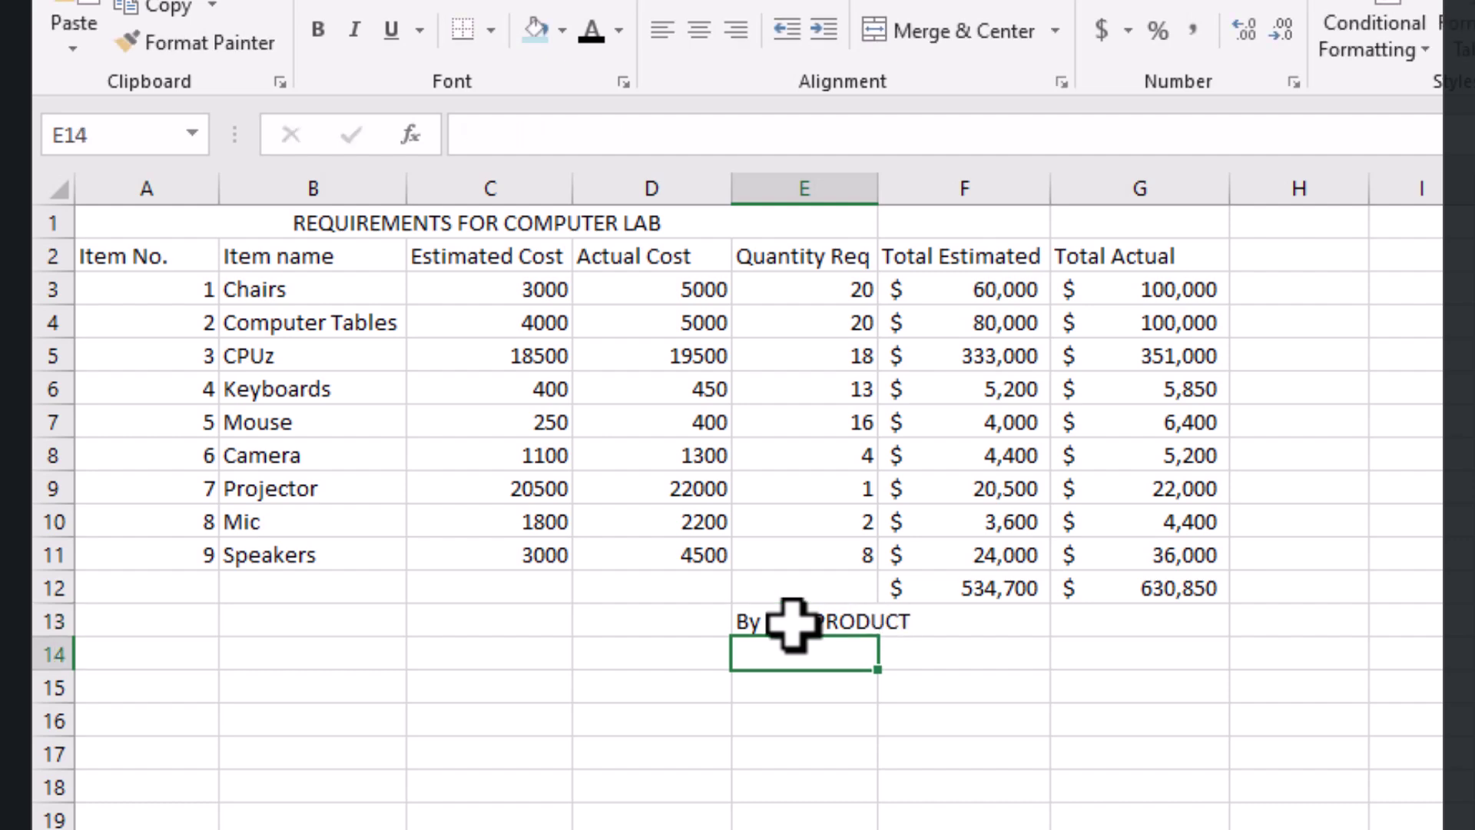
{"action": "left_click_drag", "start_coordinate": [873, 184], "coordinate": [876, 178]}
{"action": "double_click", "coordinate": [876, 178]}
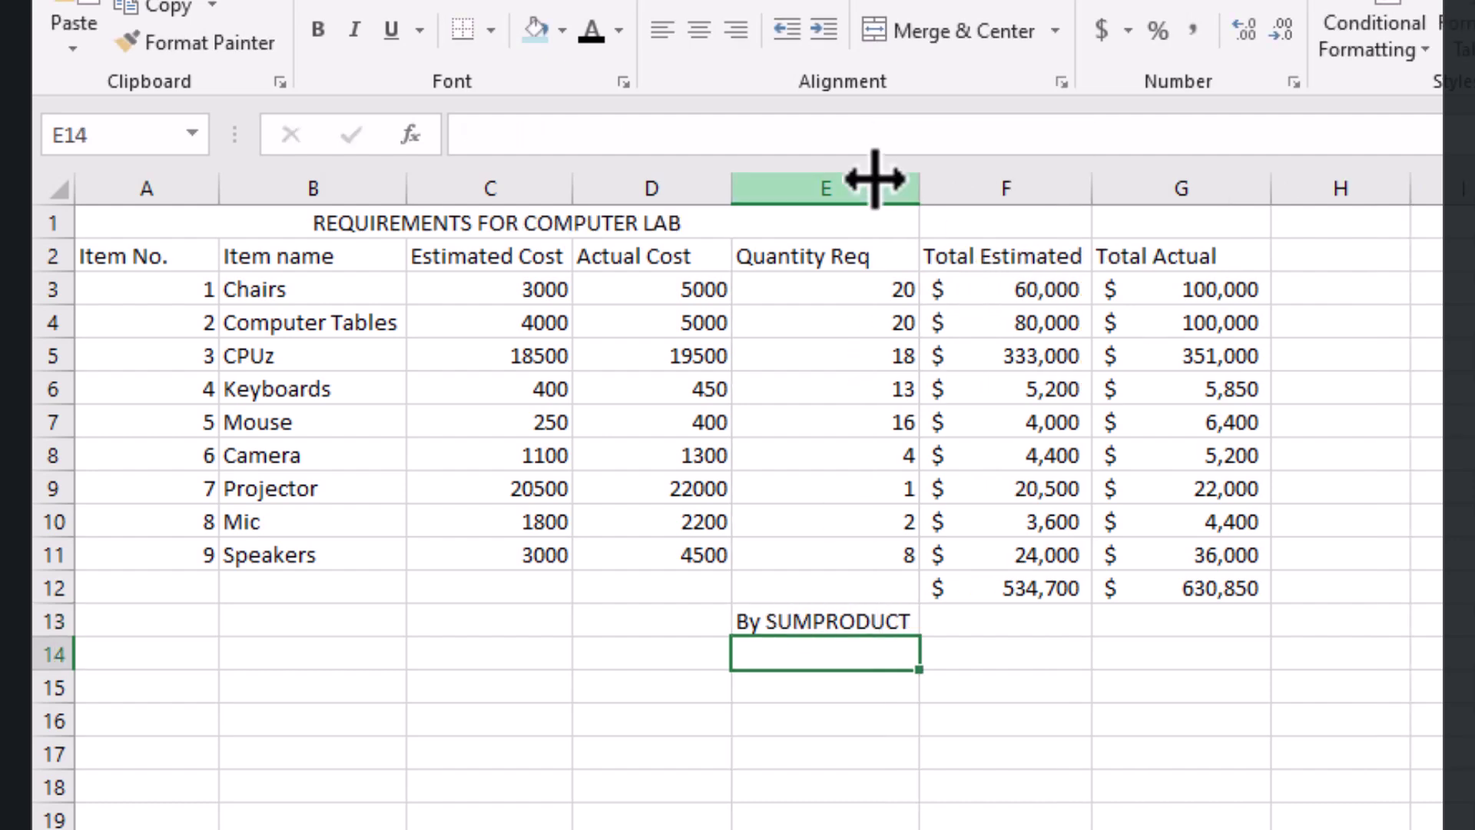
Step: Enter =SUMPRODUCT(C3:C11,E3:E11) in F13 to calculate the total estimated cost from unit costs and quantities
{"action": "left_click", "coordinate": [977, 617]}
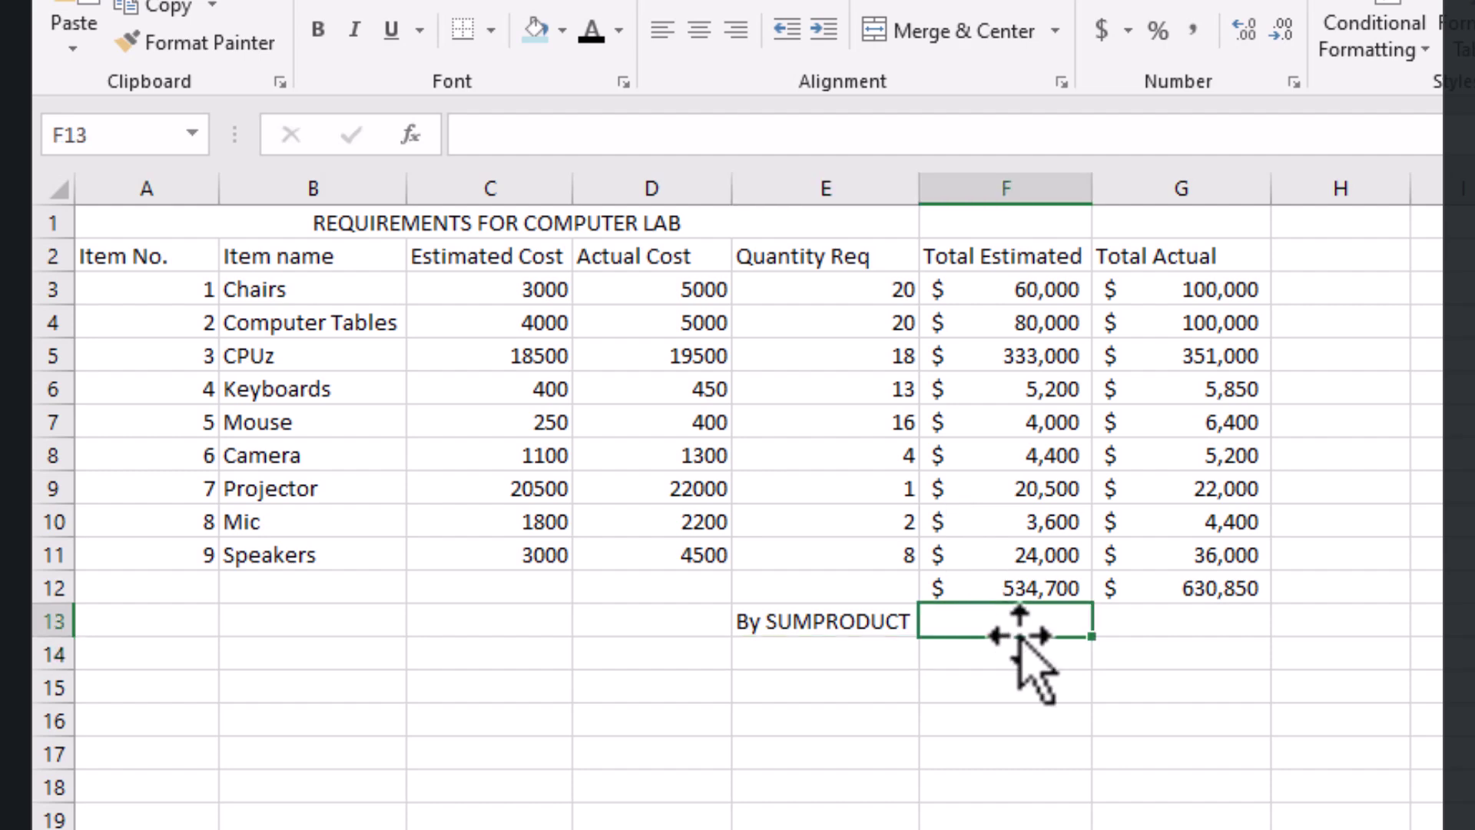
{"action": "type", "text": "="}
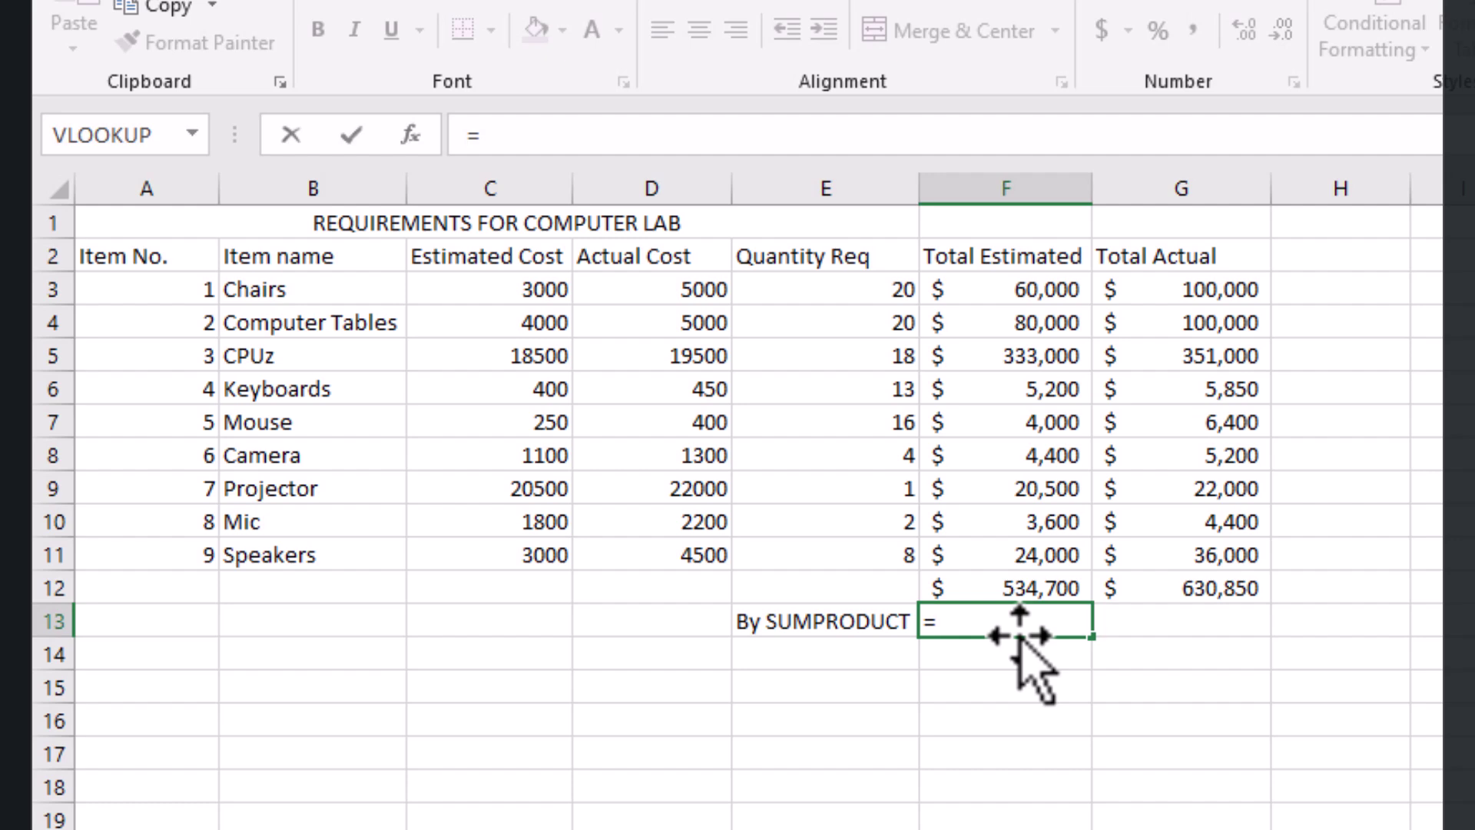
{"action": "type", "text": "SUM"}
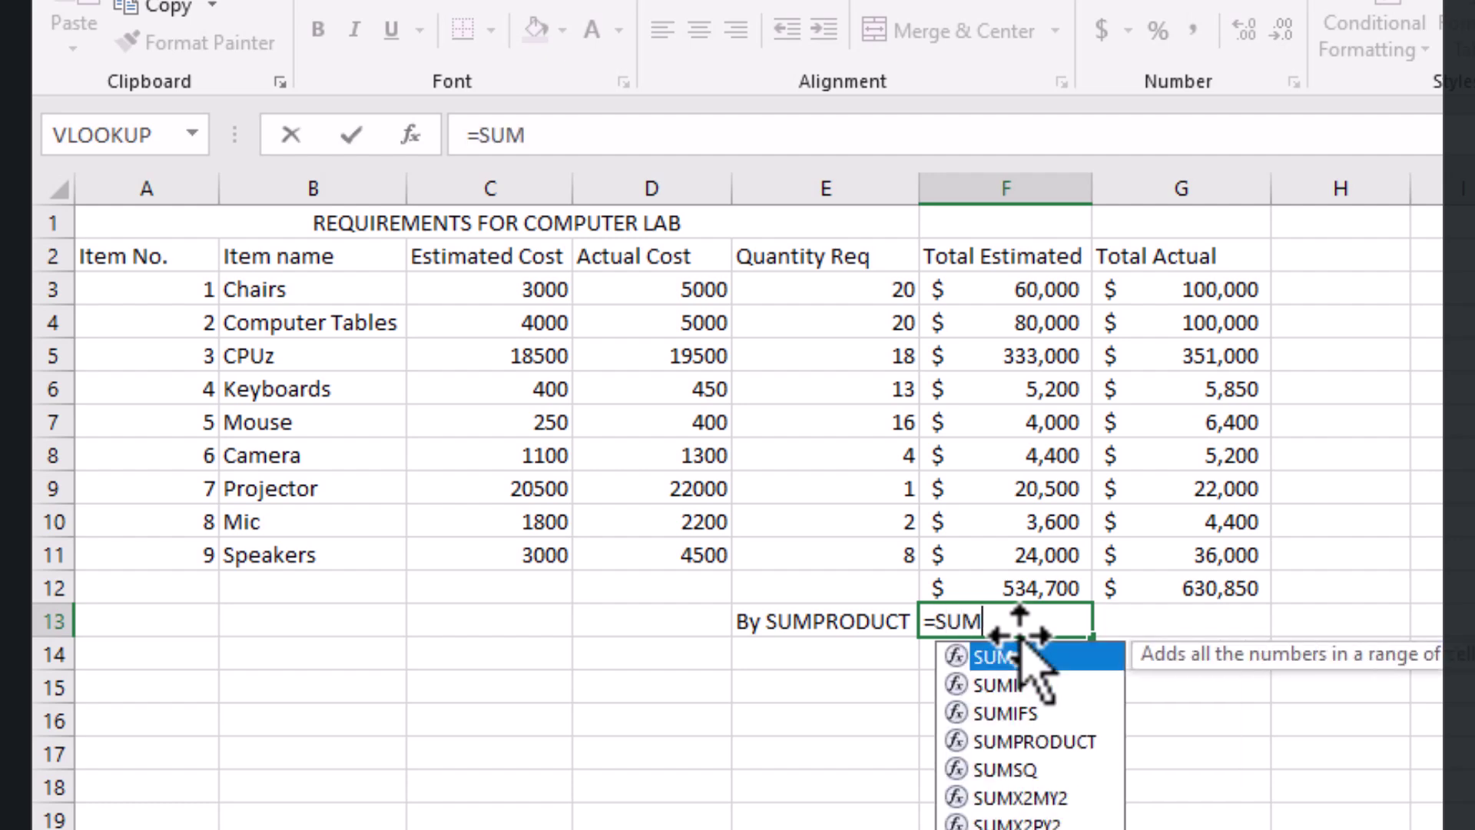
{"action": "type", "text": "P"}
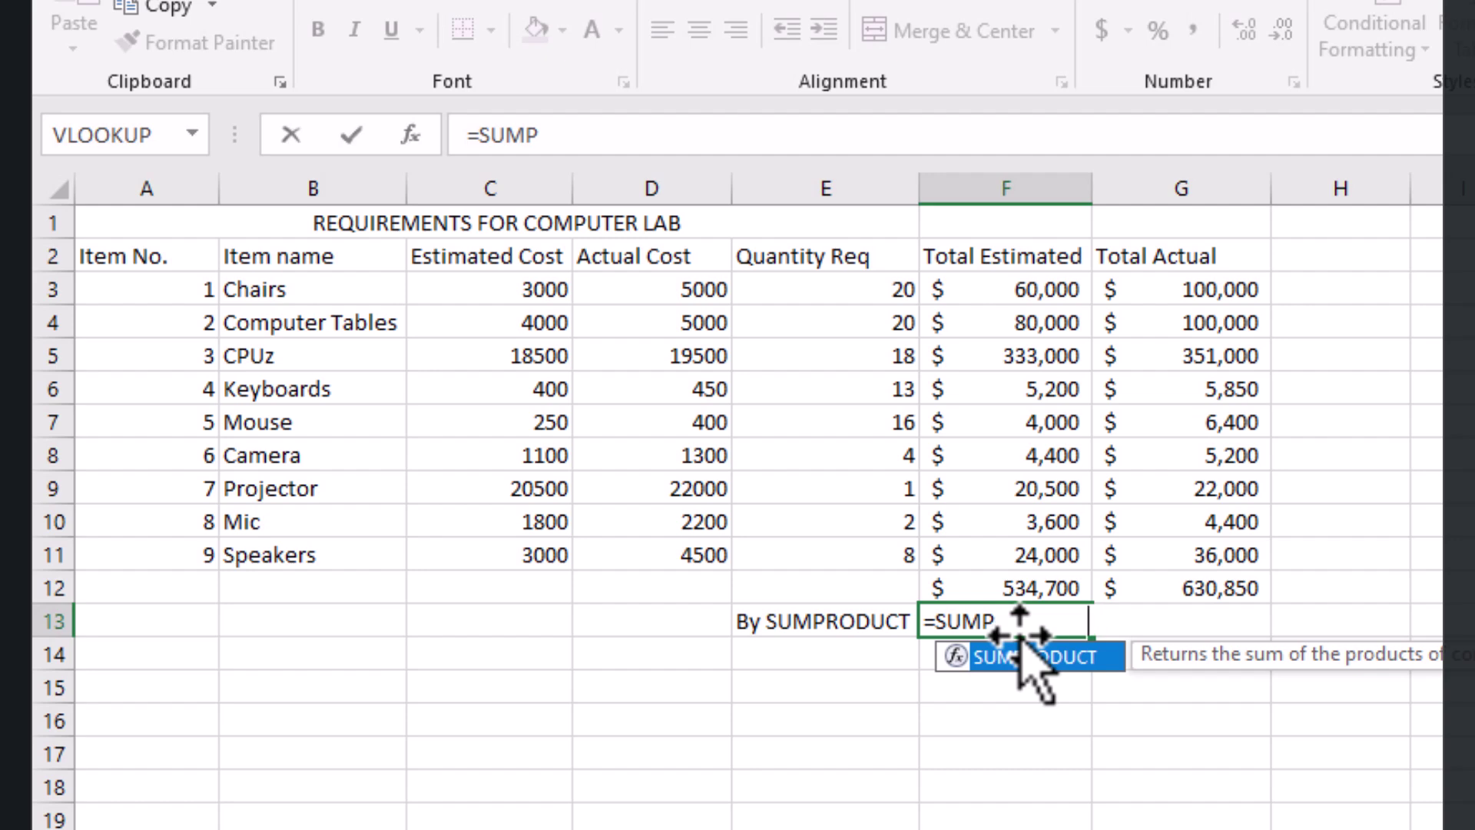
{"action": "key", "text": "Tab"}
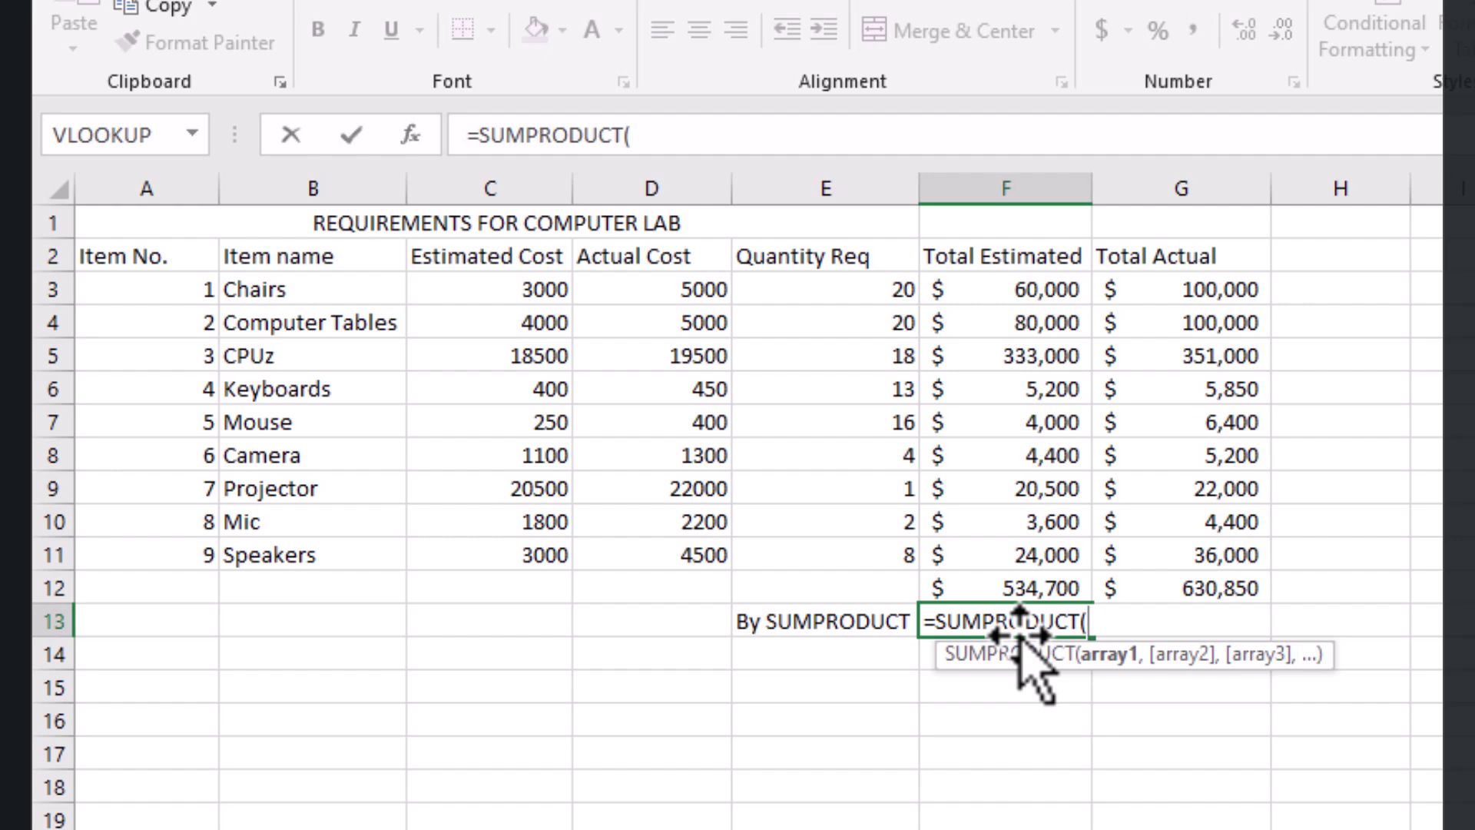
{"action": "left_click_drag", "start_coordinate": [527, 290], "coordinate": [504, 550]}
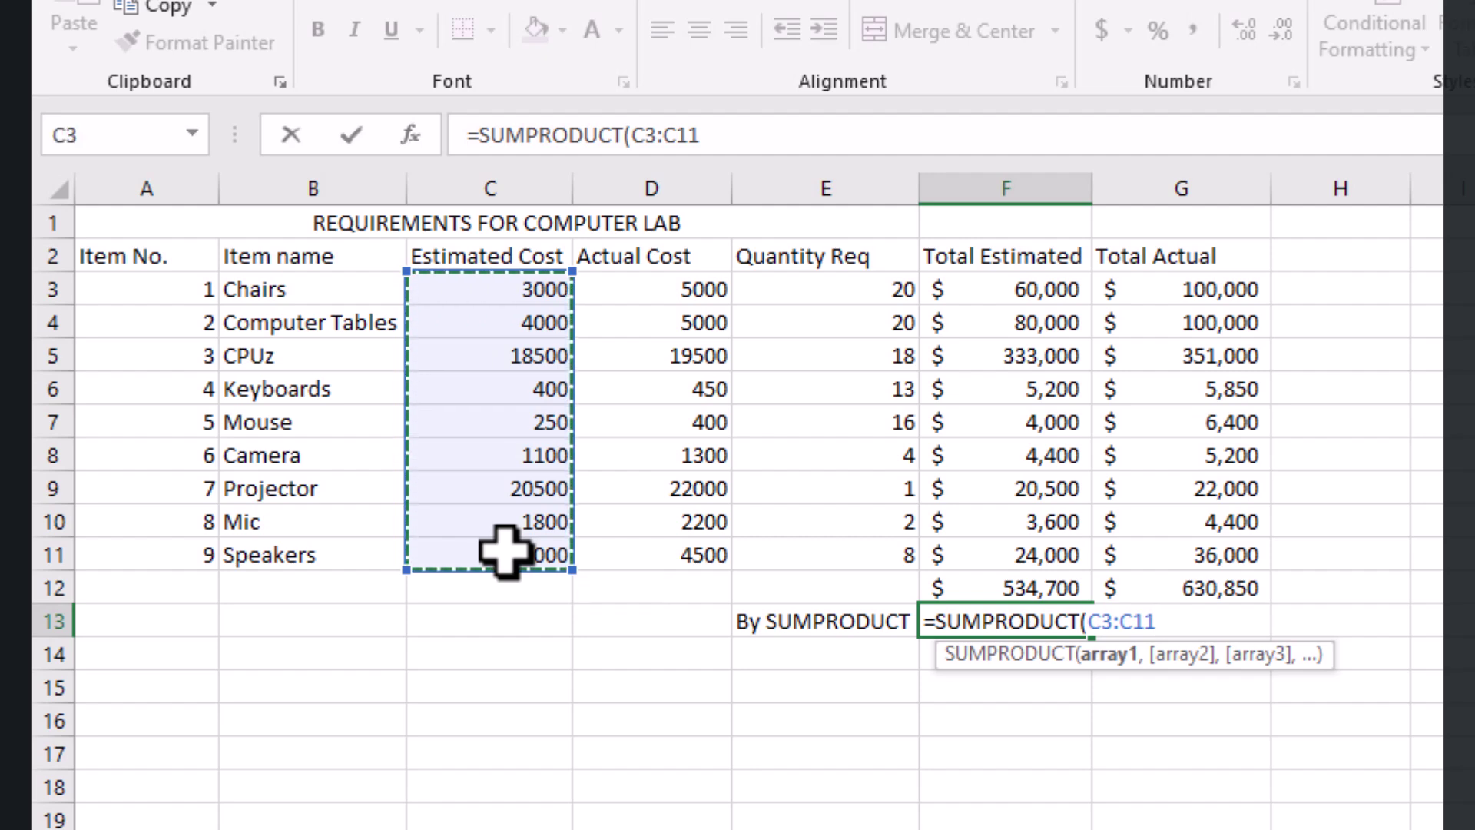
{"action": "type", "text": ","}
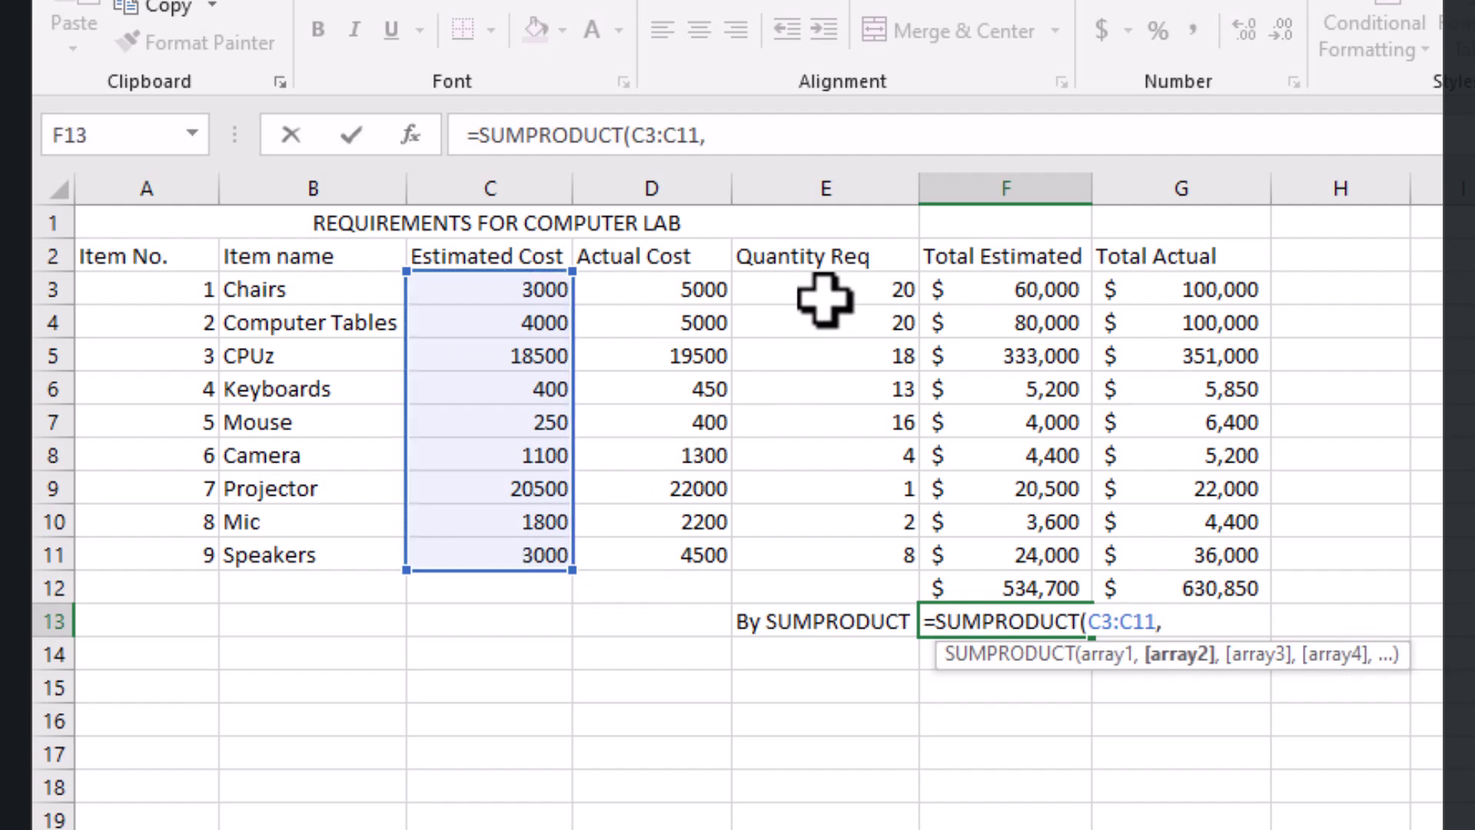
{"action": "left_click_drag", "start_coordinate": [830, 290], "coordinate": [816, 563]}
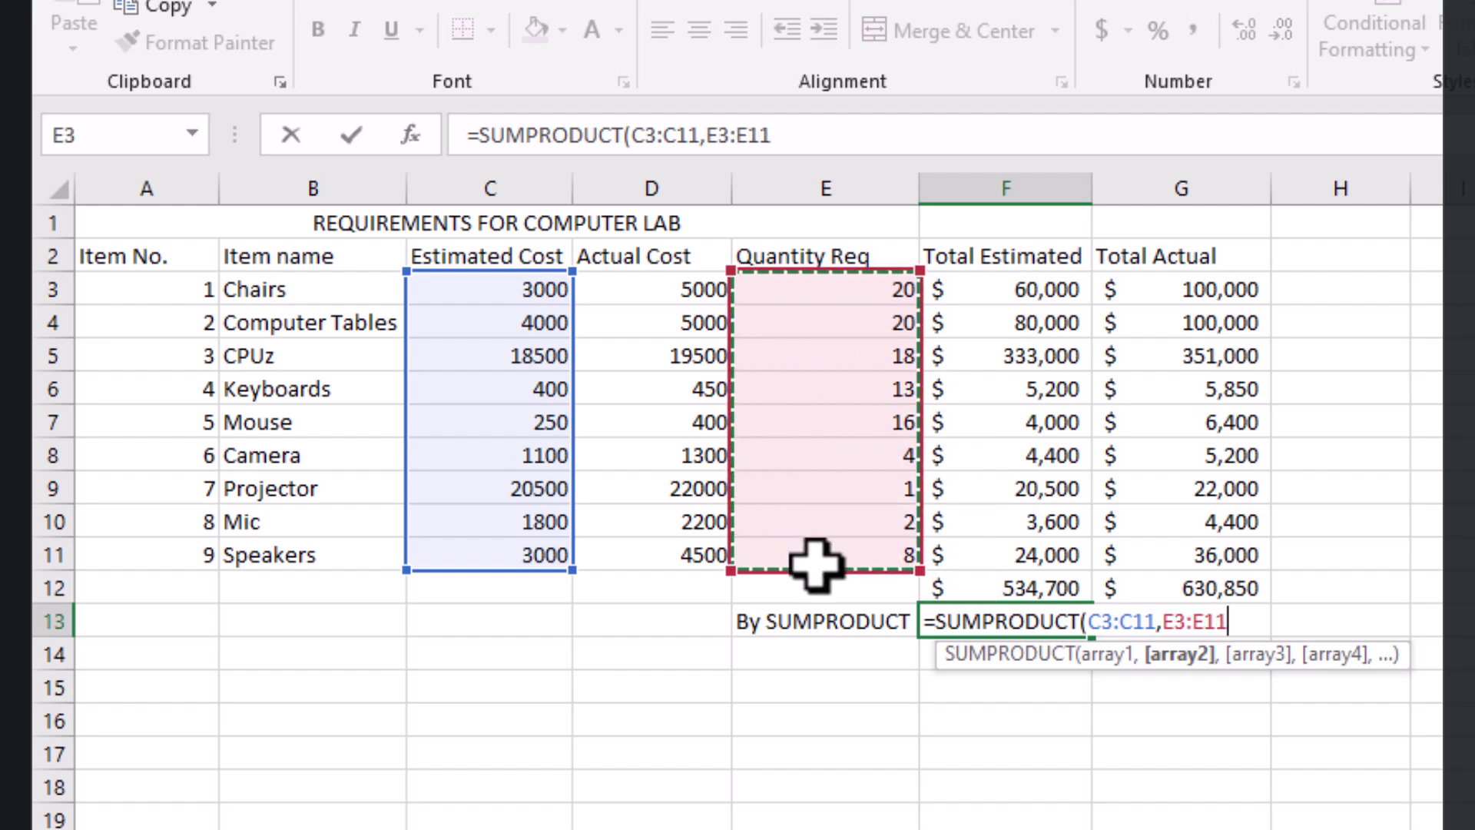
{"action": "type", "text": ")"}
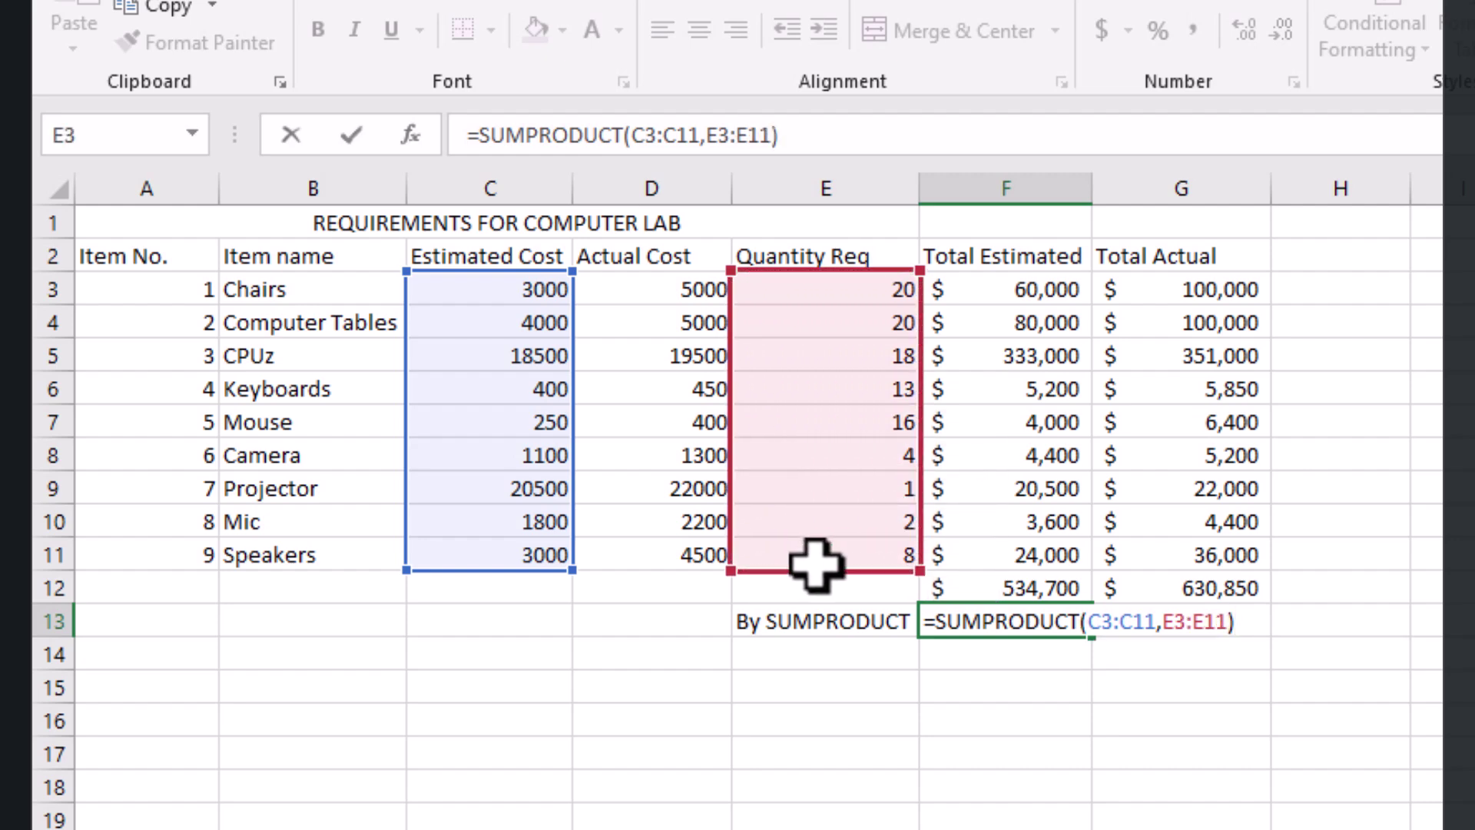
{"action": "key", "text": "Return"}
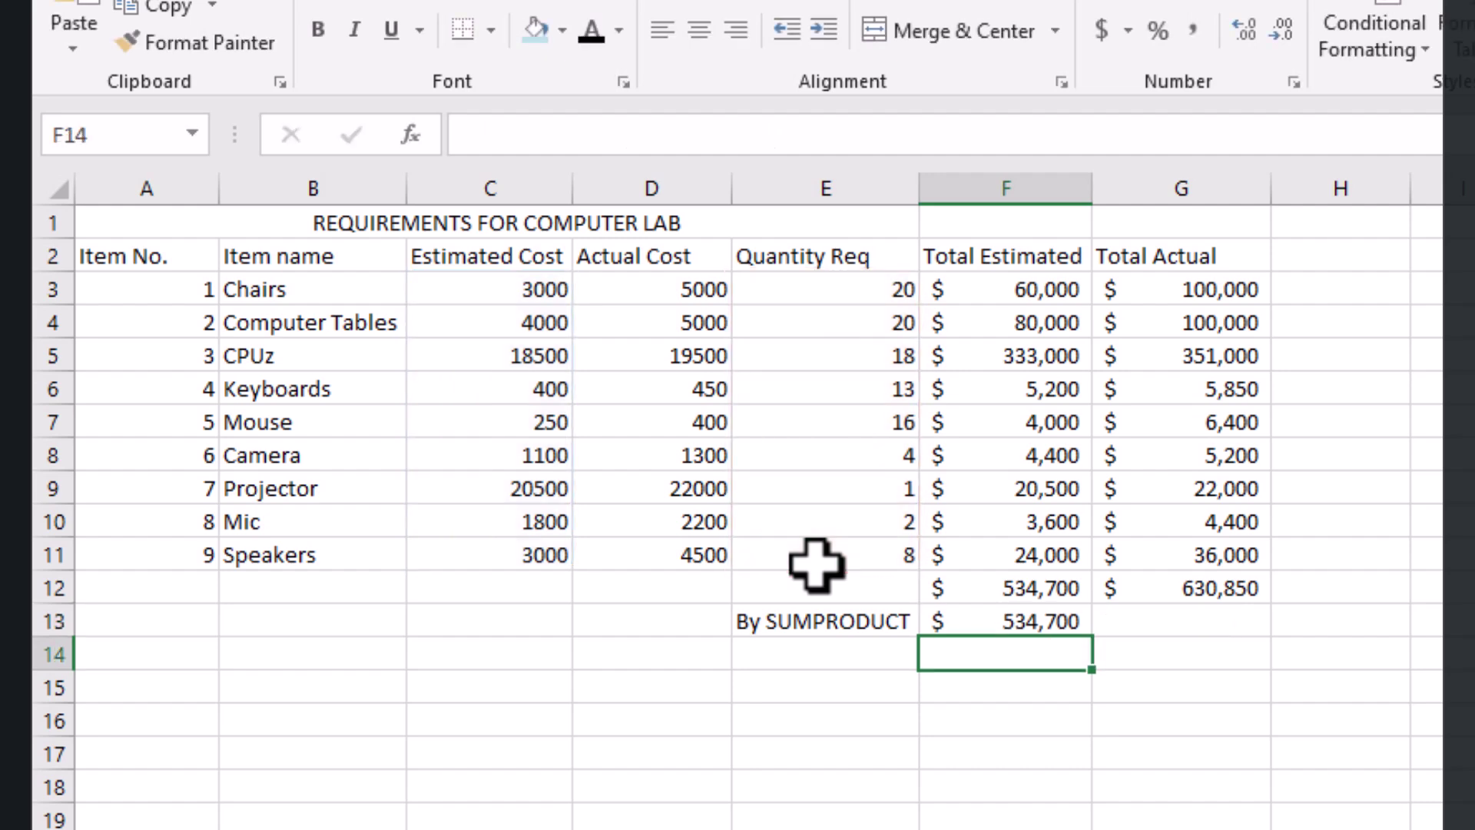
Step: Enter =SUMPRODUCT(D3:D11,E3:E11) in G13 to calculate the total actual cost, and reselect F13
{"action": "left_click", "coordinate": [1137, 622]}
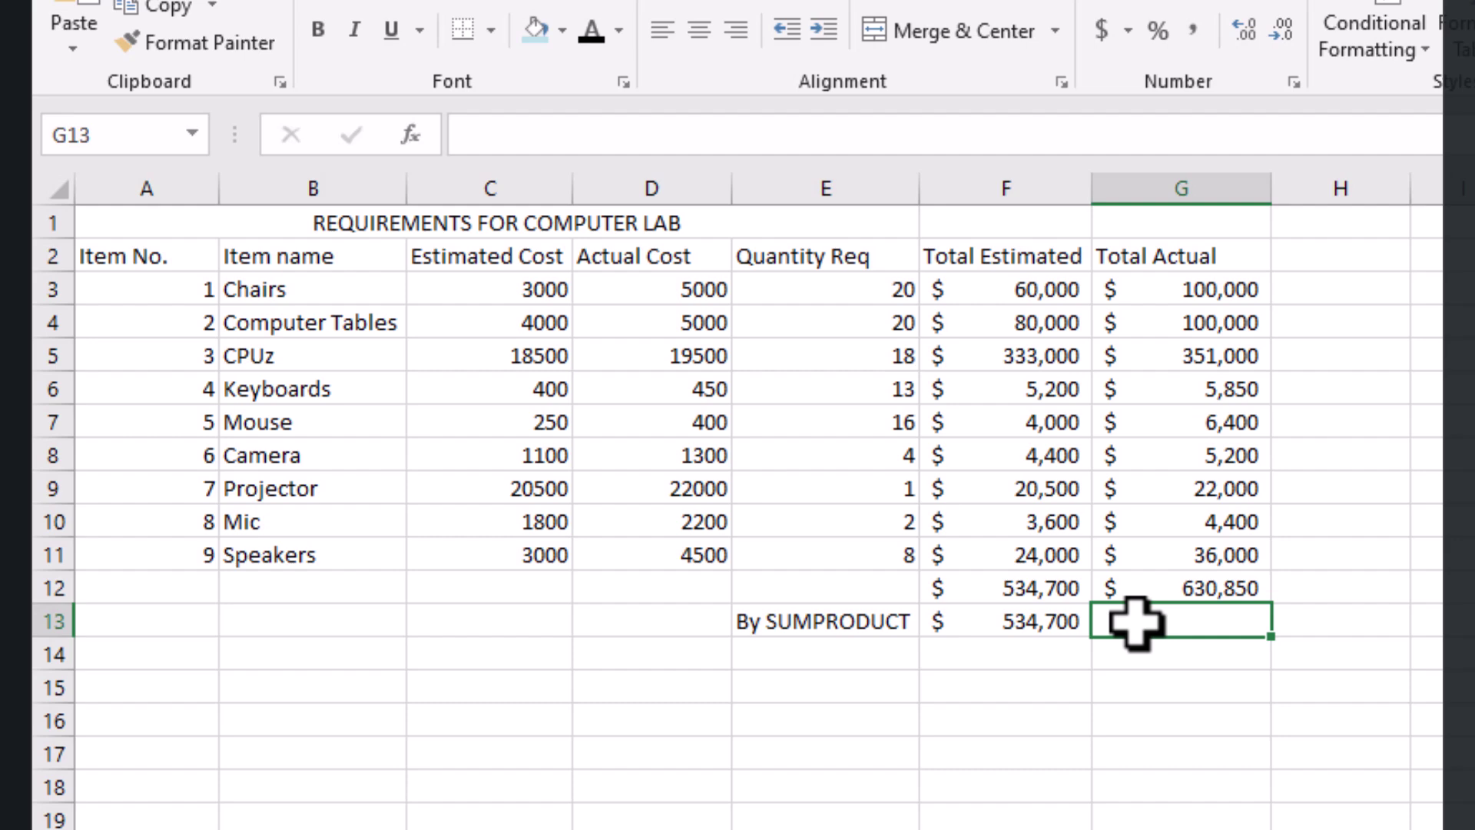
{"action": "type", "text": "="}
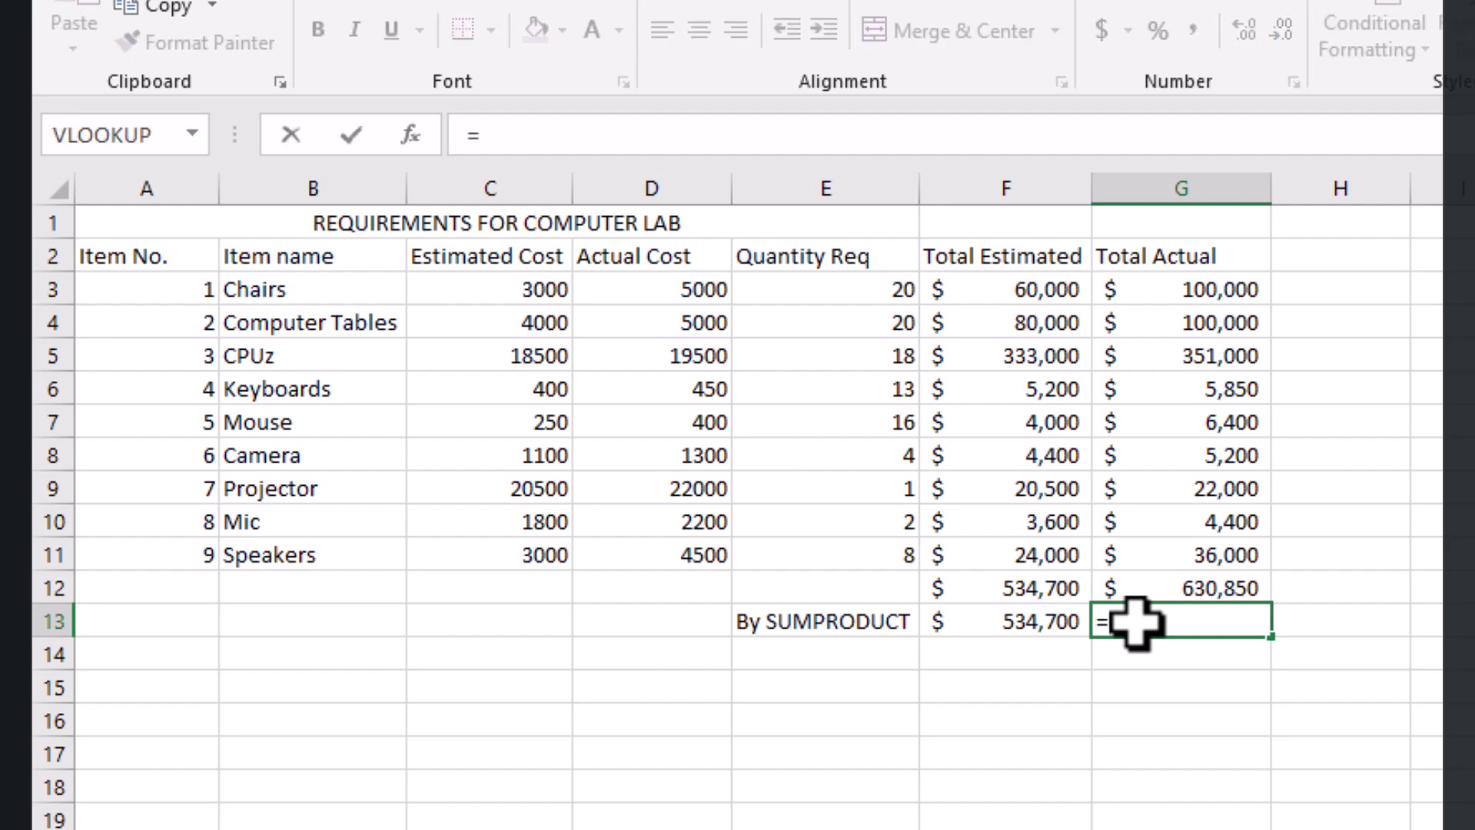
{"action": "type", "text": "SUMP"}
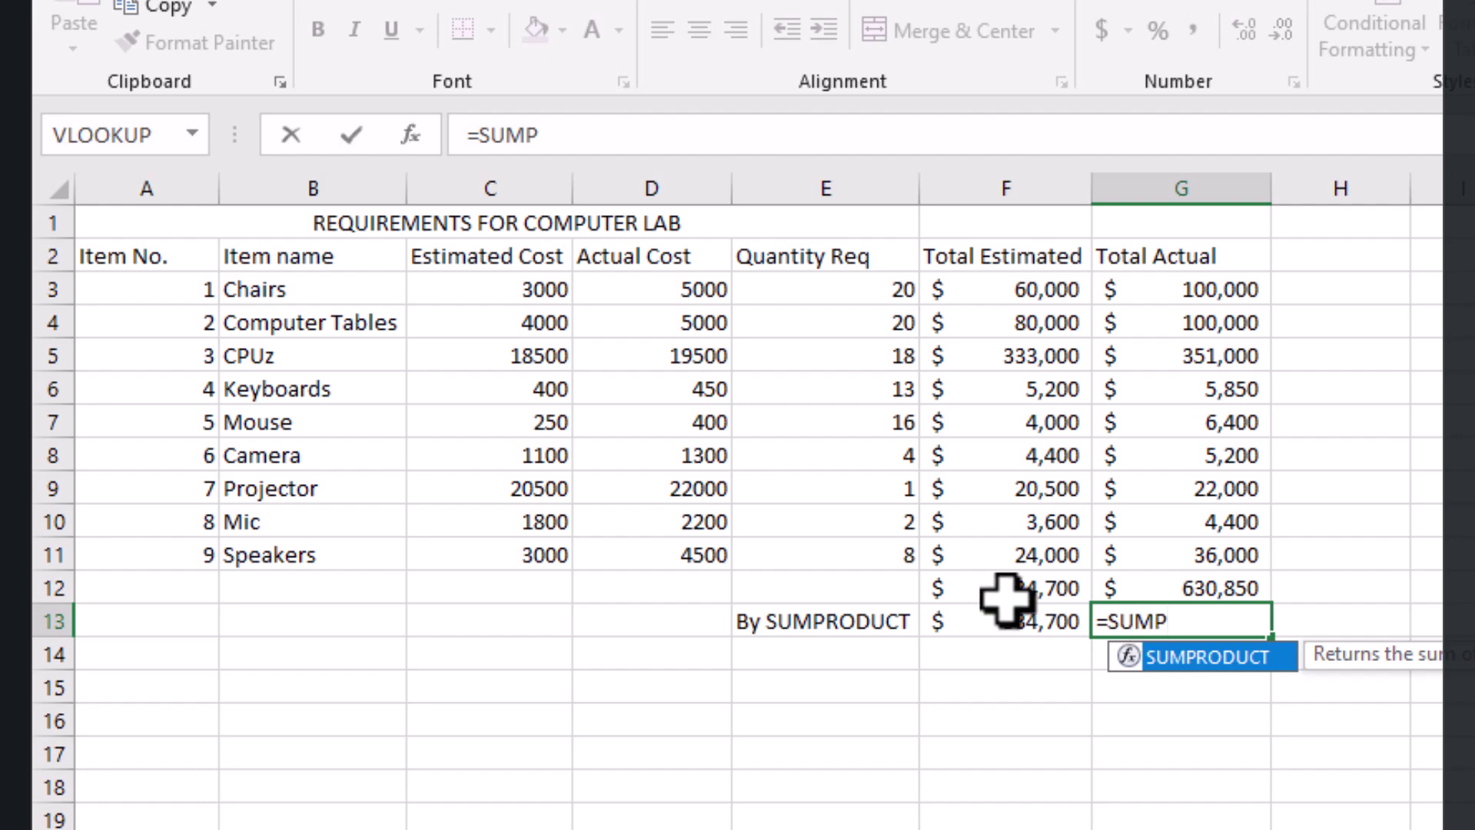
{"action": "key", "text": "Tab"}
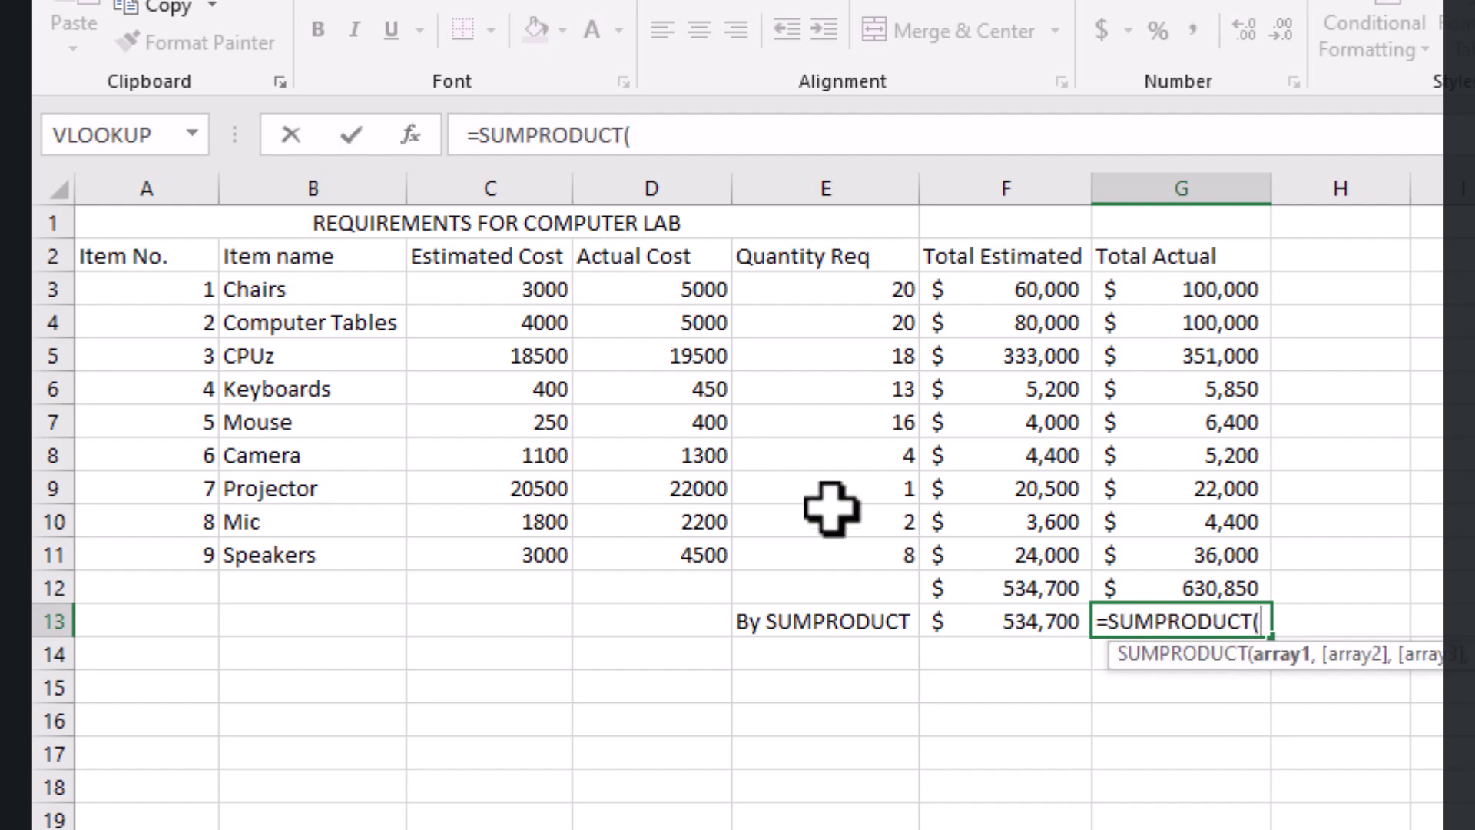
{"action": "left_click_drag", "start_coordinate": [690, 292], "coordinate": [682, 542]}
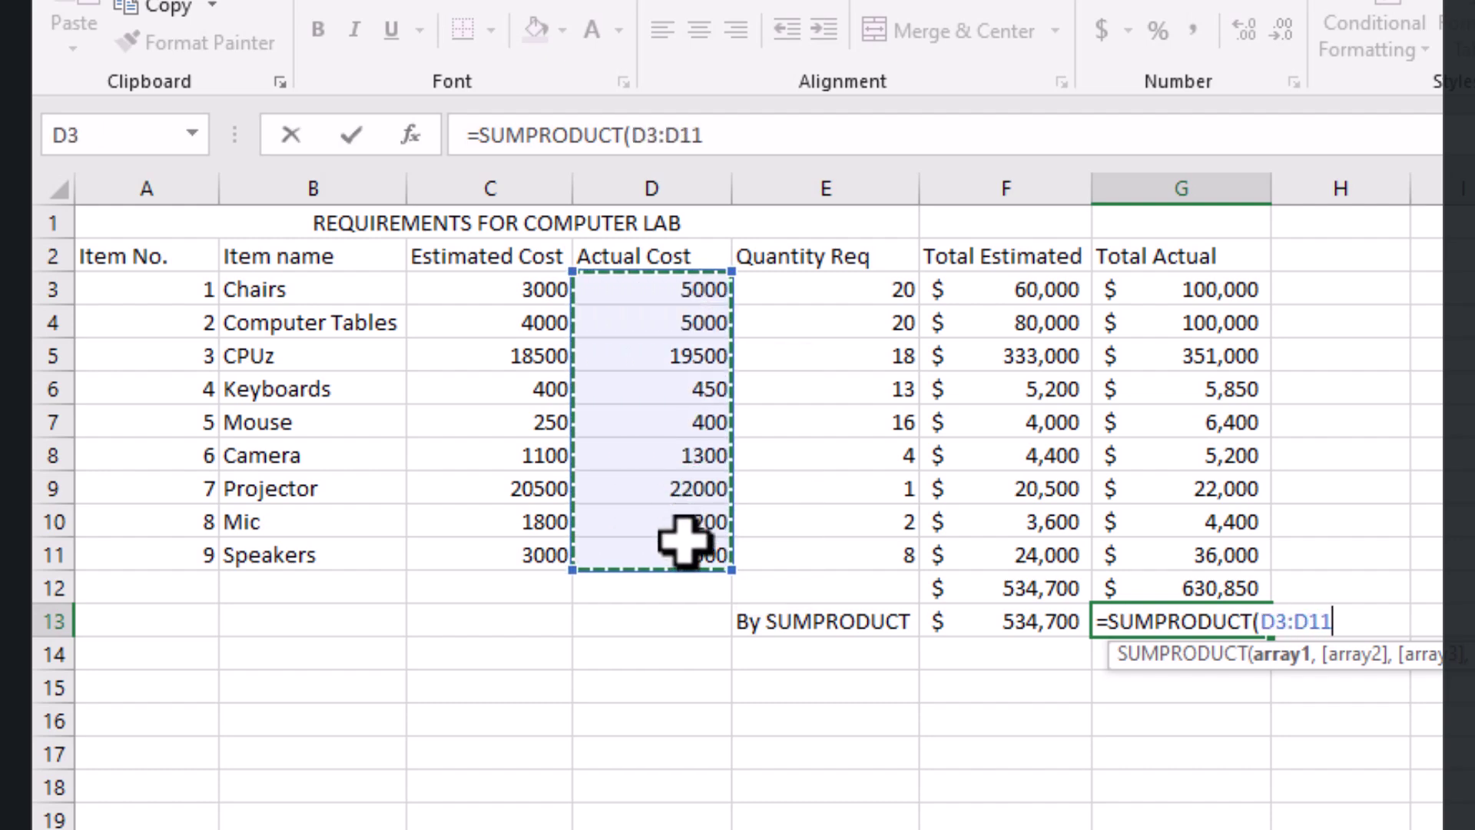
{"action": "type", "text": ","}
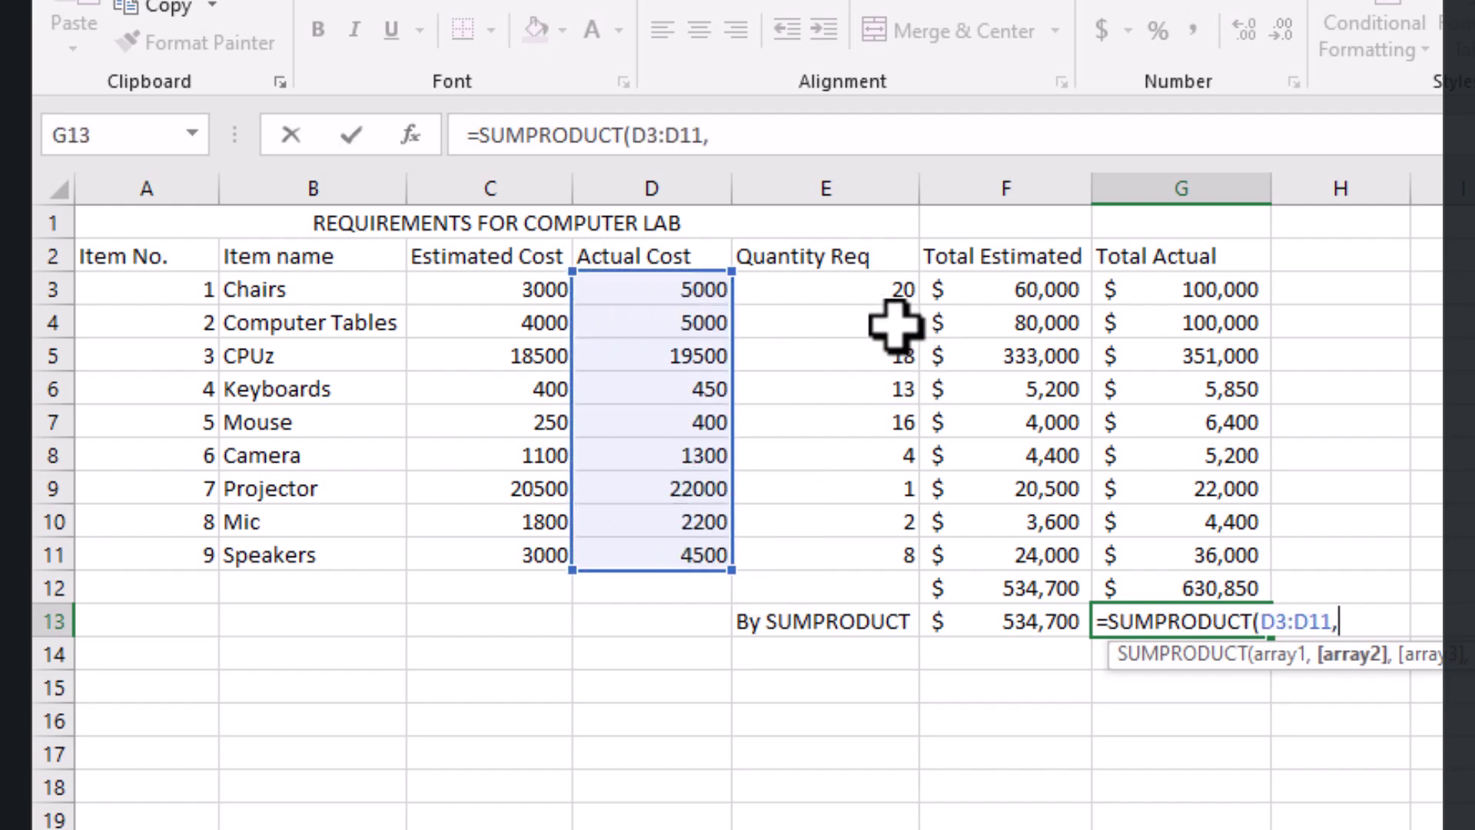
{"action": "left_click_drag", "start_coordinate": [865, 283], "coordinate": [826, 547]}
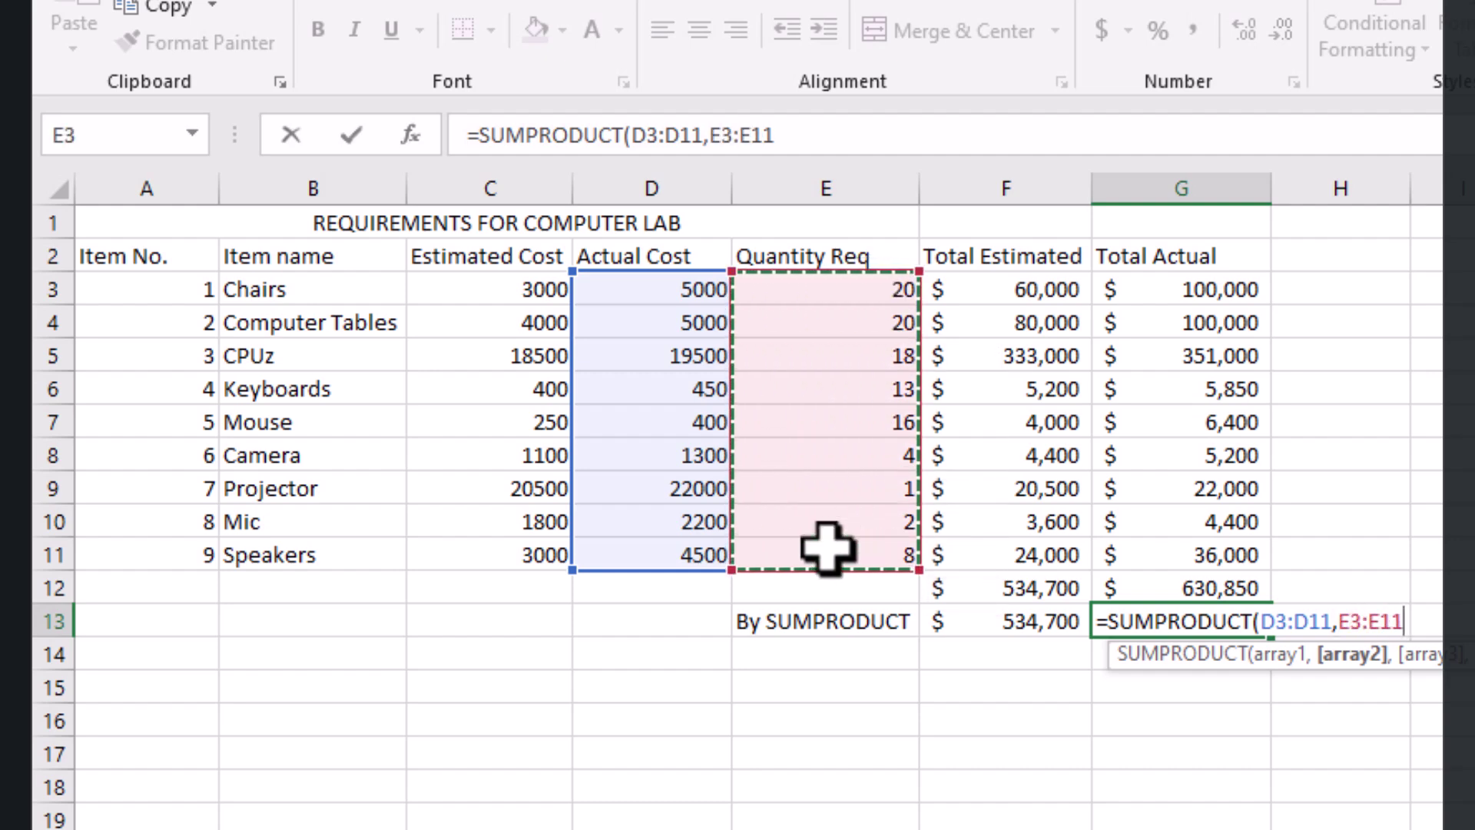
{"action": "type", "text": ")"}
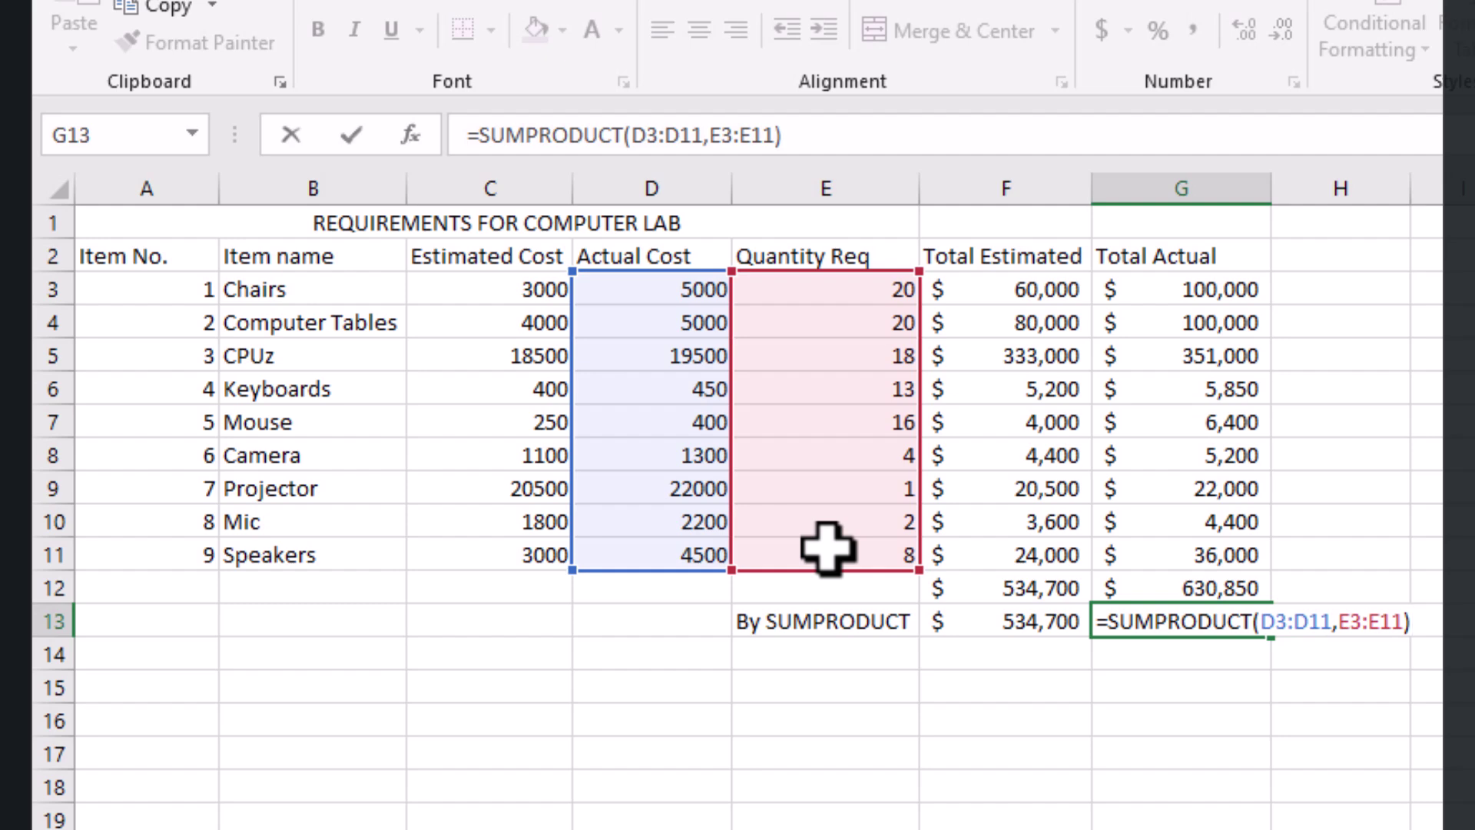
{"action": "key", "text": "Return"}
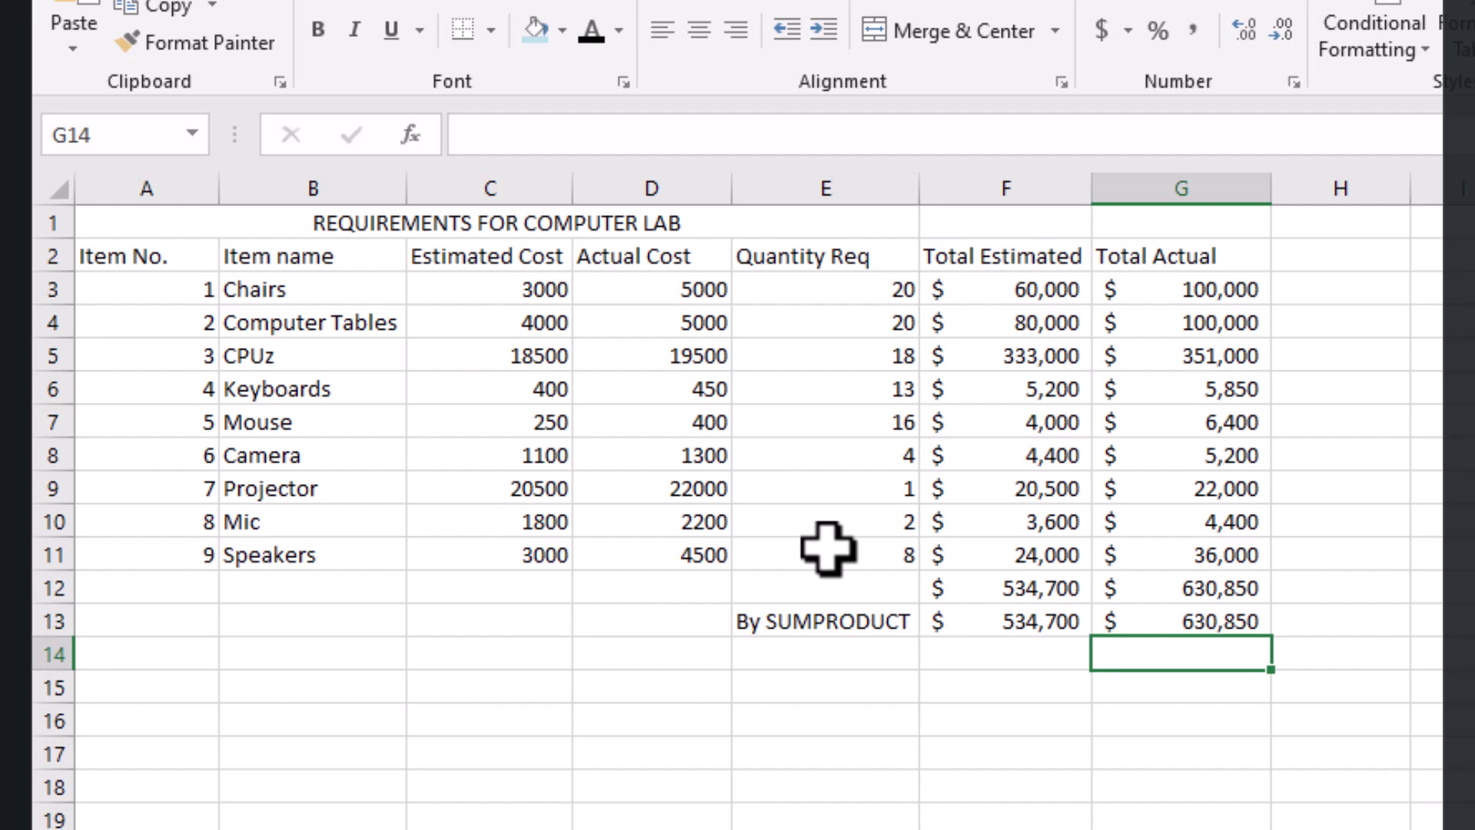
{"action": "left_click", "coordinate": [1016, 615]}
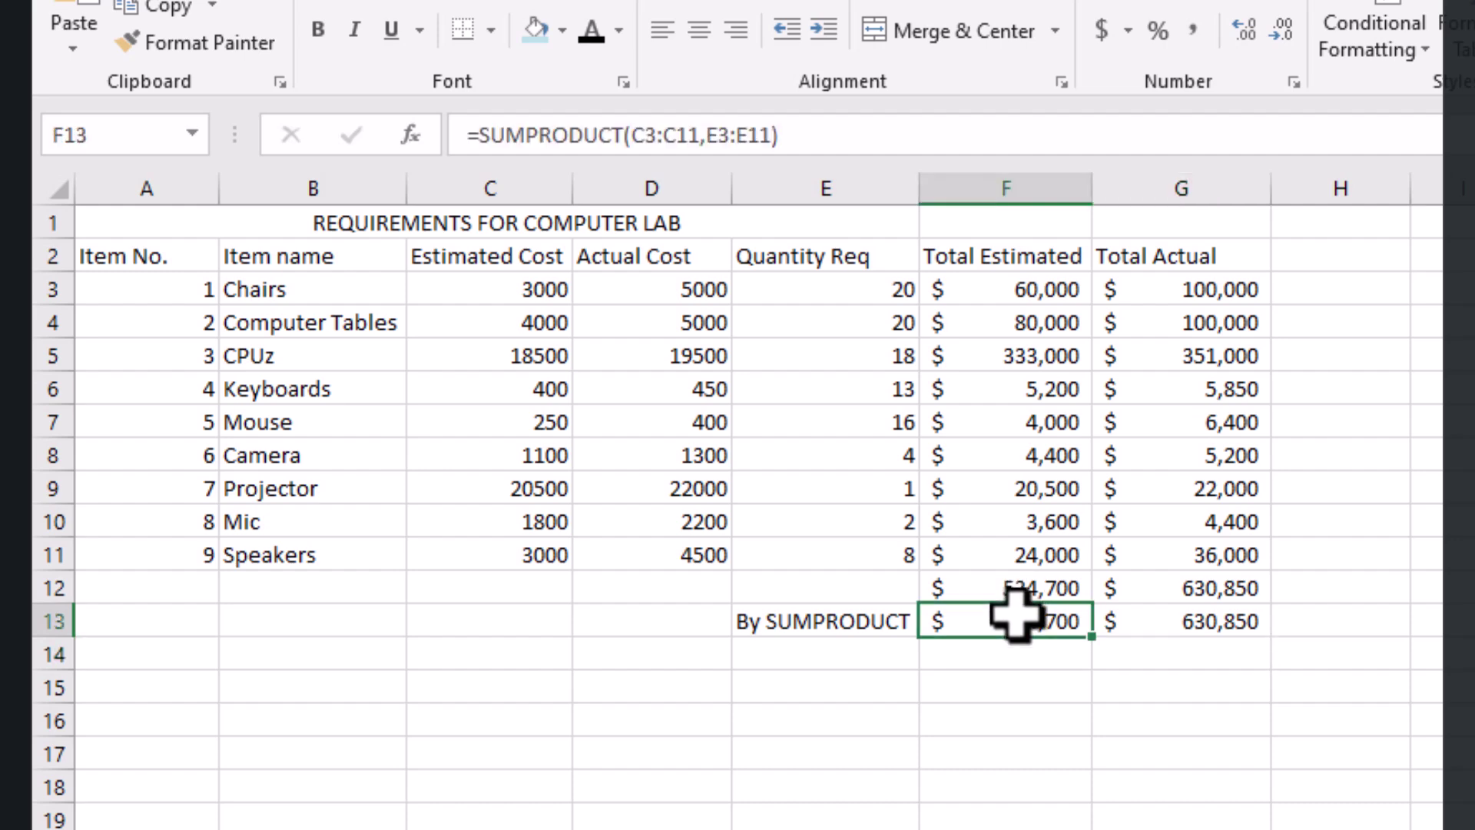